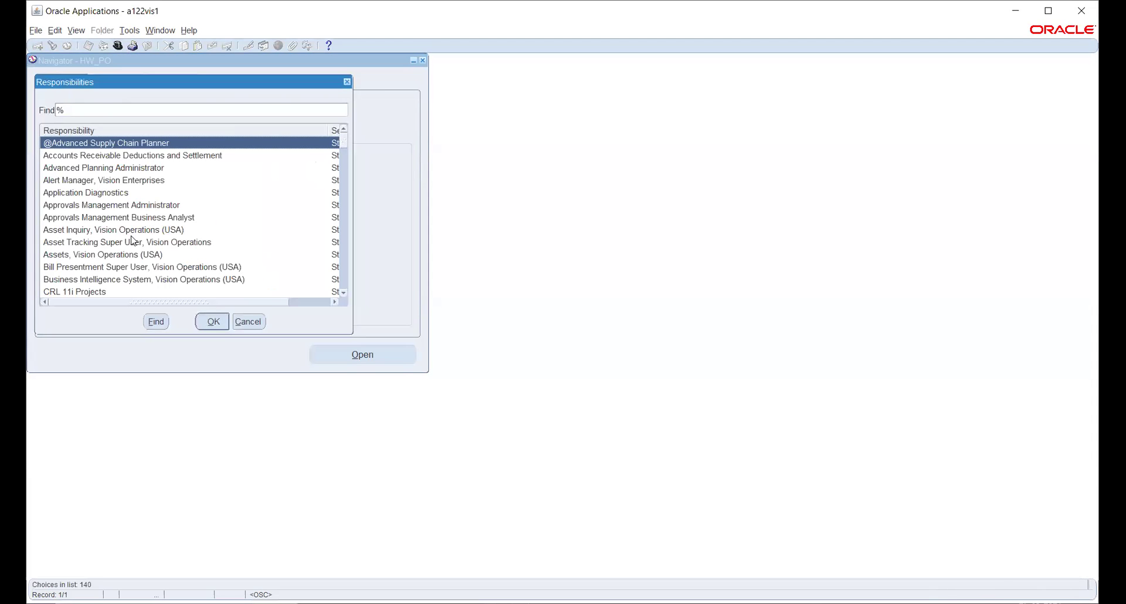
Filter the responsibilities with 'g' and pick General Ledger, Vision Operations (USA)
{"action": "type", "text": "g"}
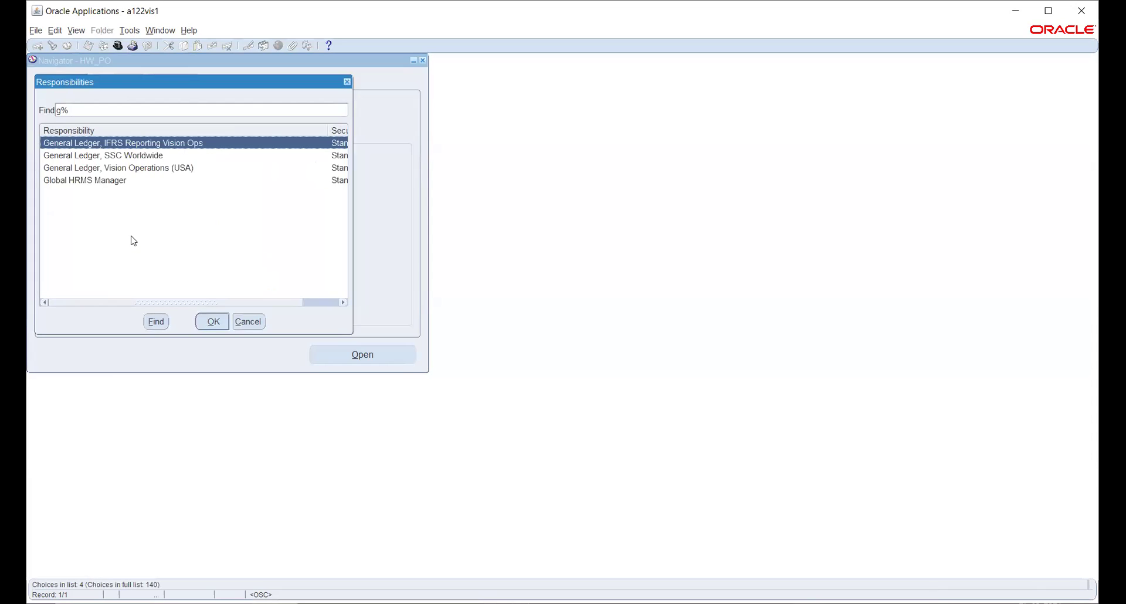
{"action": "key", "text": "Down"}
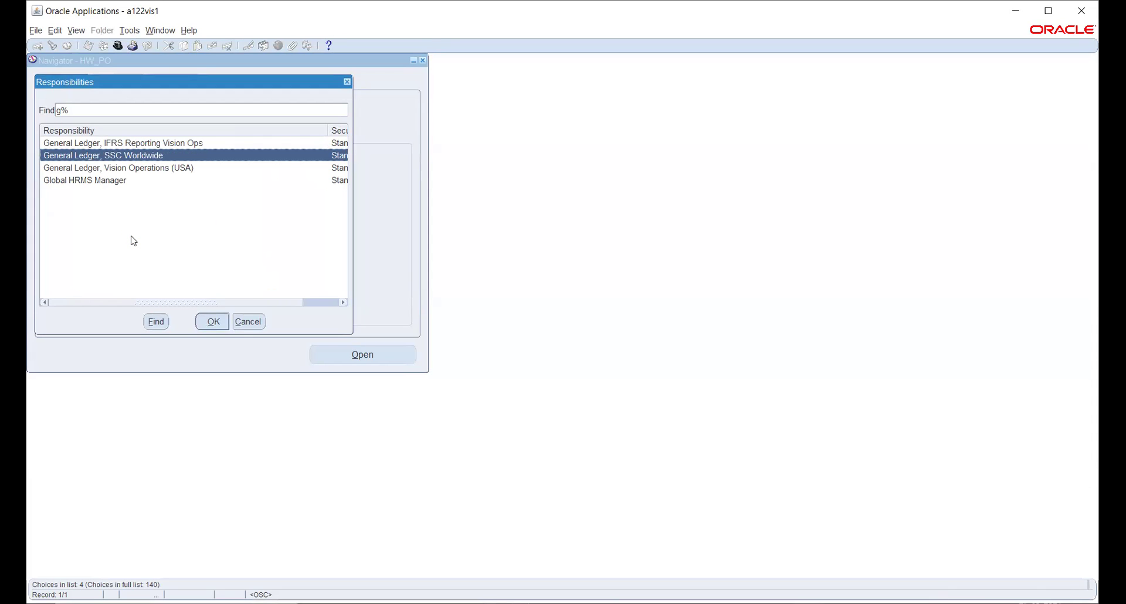
{"action": "key", "text": "Down"}
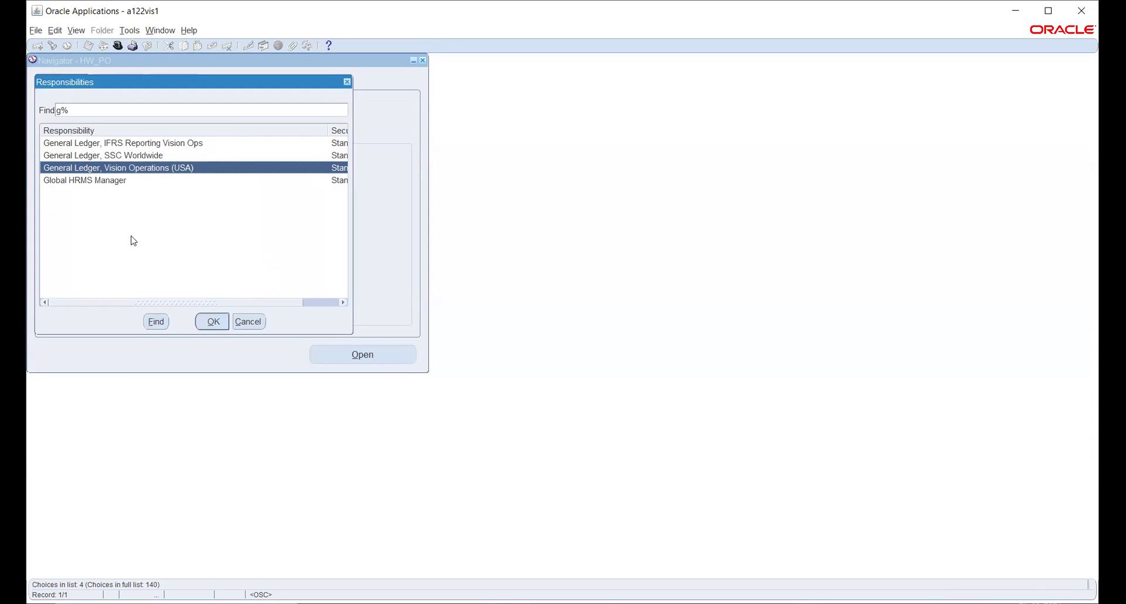
{"action": "key", "text": "Return"}
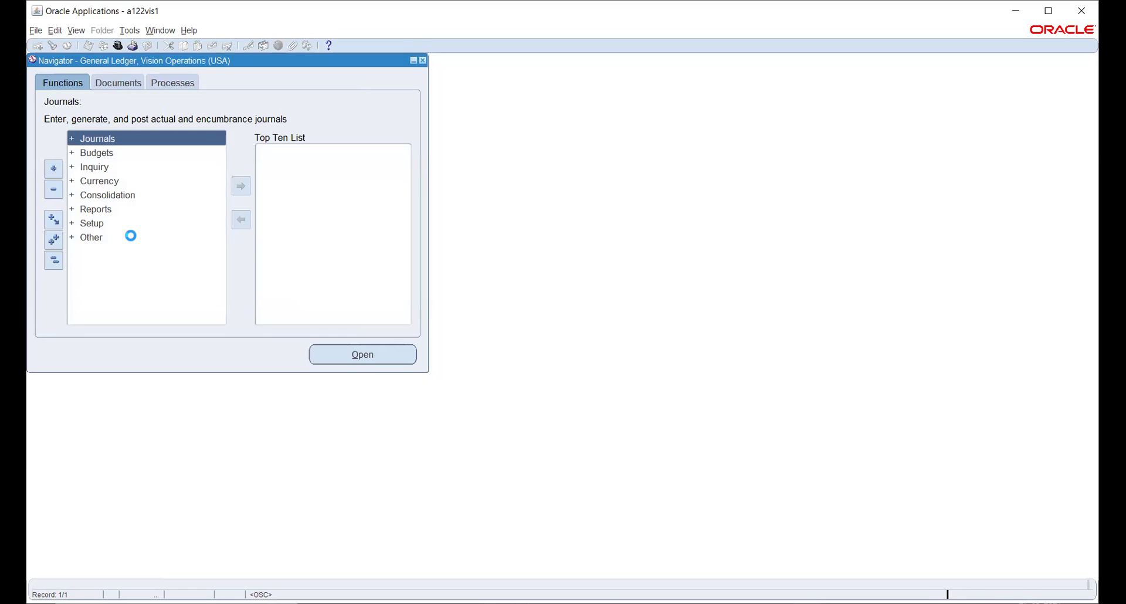
Expand Setup > Financials > Accounting Setup Manager in the Navigator to reach Accounting Setups
{"action": "key", "text": "Down"}
{"action": "key", "text": "Down"}
{"action": "key", "text": "Down"}
{"action": "key", "text": "Down"}
{"action": "key", "text": "Down"}
{"action": "key", "text": "Down"}
{"action": "key", "text": "Return"}
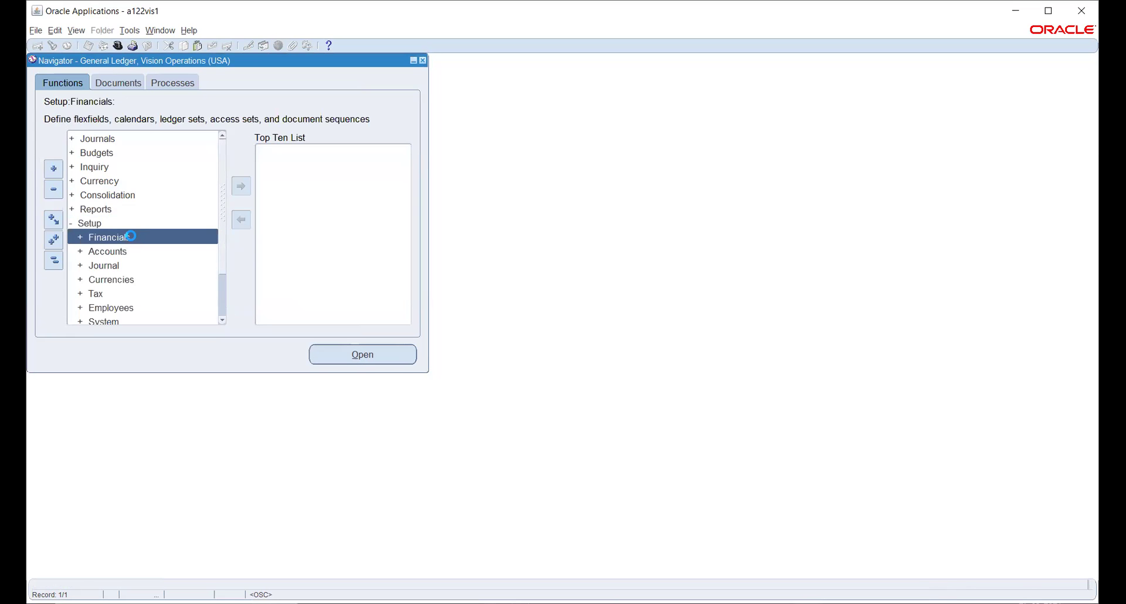
{"action": "key", "text": "Return"}
{"action": "key", "text": "Down"}
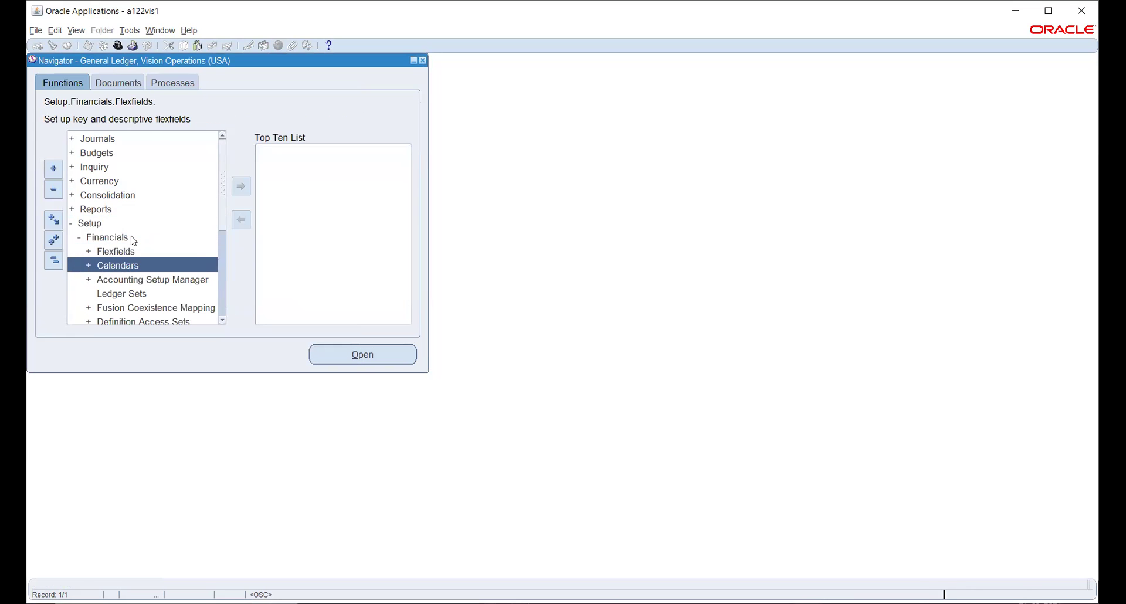
{"action": "key", "text": "Down"}
{"action": "key", "text": "Return"}
{"action": "key", "text": "Return"}
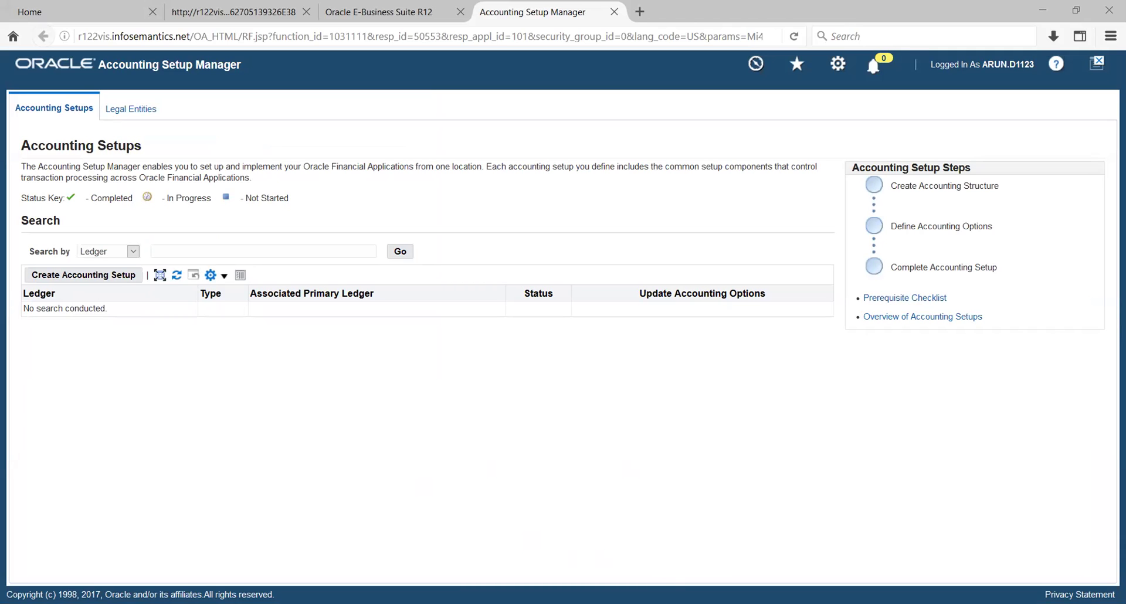
Search for ledger HW_PL and open its Update Accounting Options page
{"action": "left_click", "coordinate": [205, 251]}
{"action": "type", "text": "HW"}
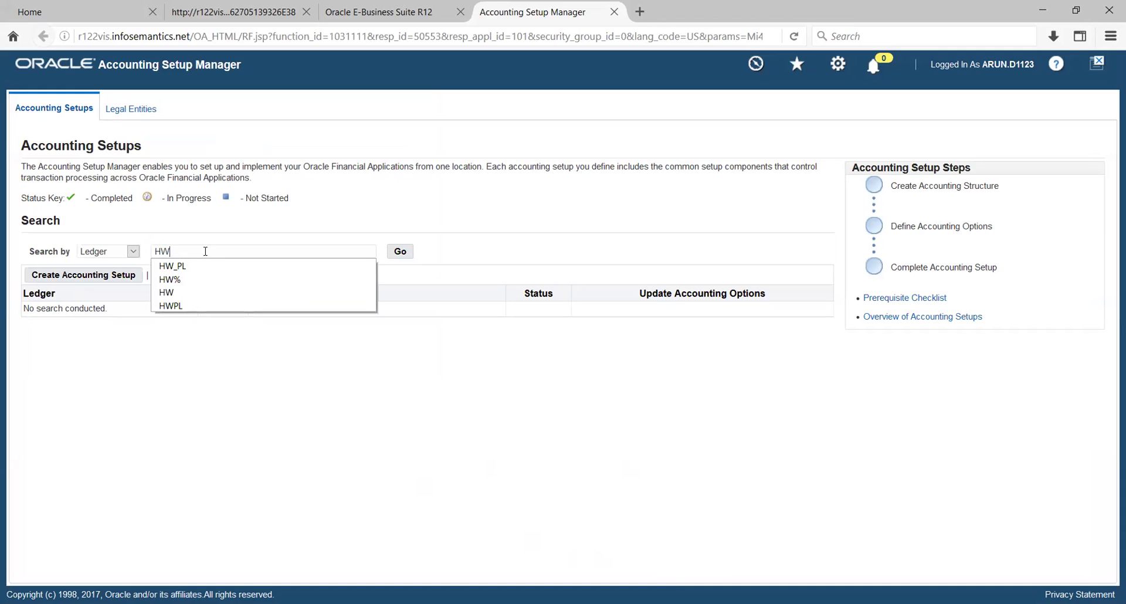
{"action": "key", "text": "Down"}
{"action": "key", "text": "Return"}
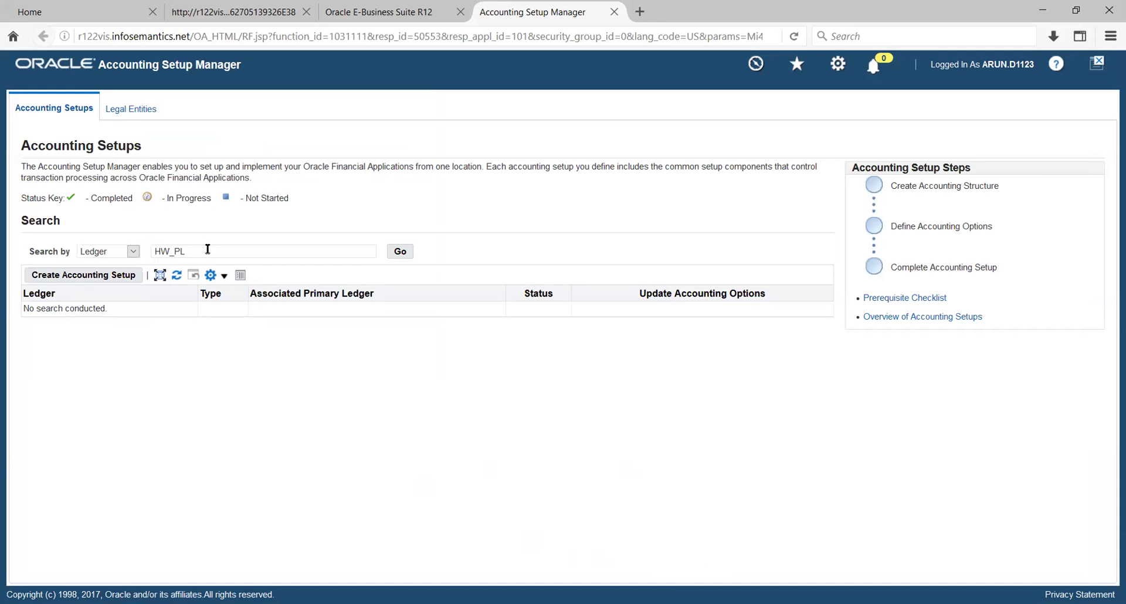
{"action": "left_click", "coordinate": [401, 251]}
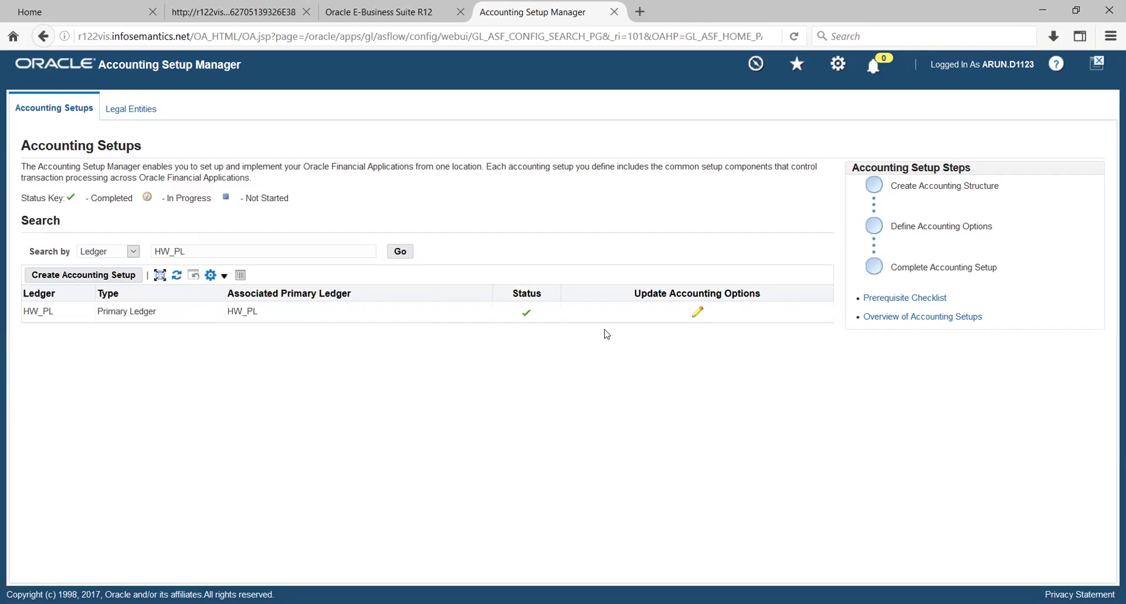
{"action": "left_click", "coordinate": [698, 311]}
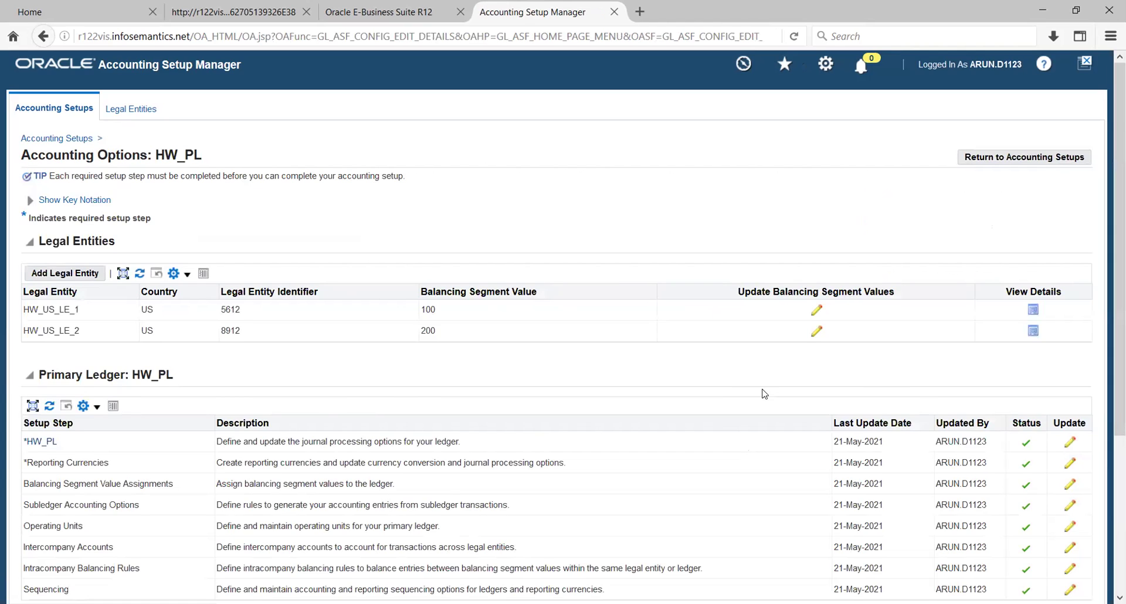
{"action": "scroll", "coordinate": [552, 470], "scroll_direction": "down", "scroll_amount": 2}
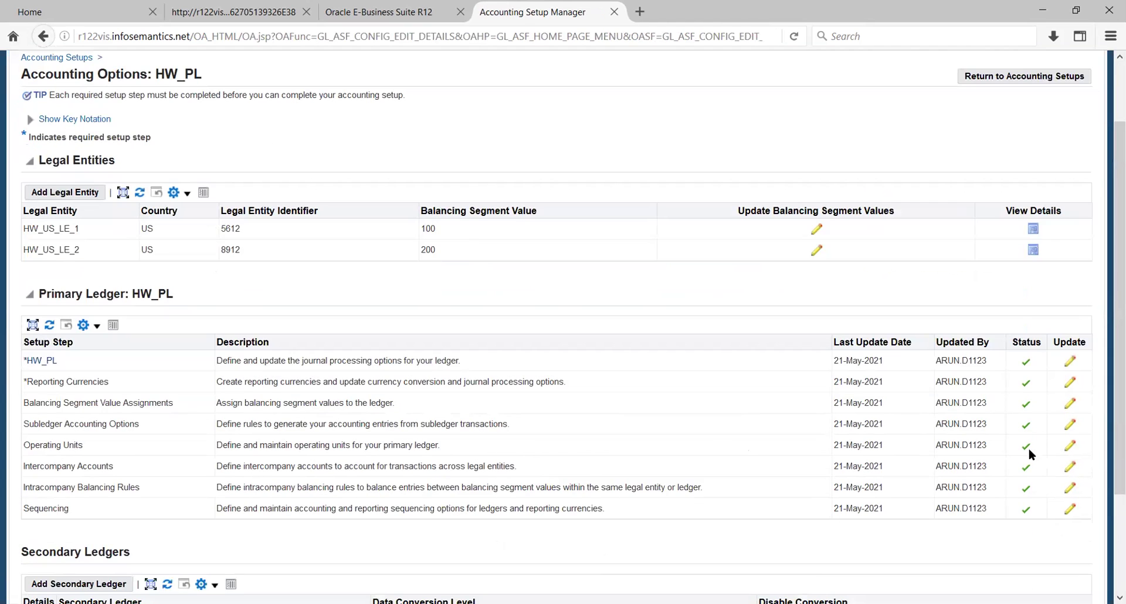
Open the Operating Units setup step of the HW_PL primary ledger for updating
{"action": "left_click", "coordinate": [1071, 445]}
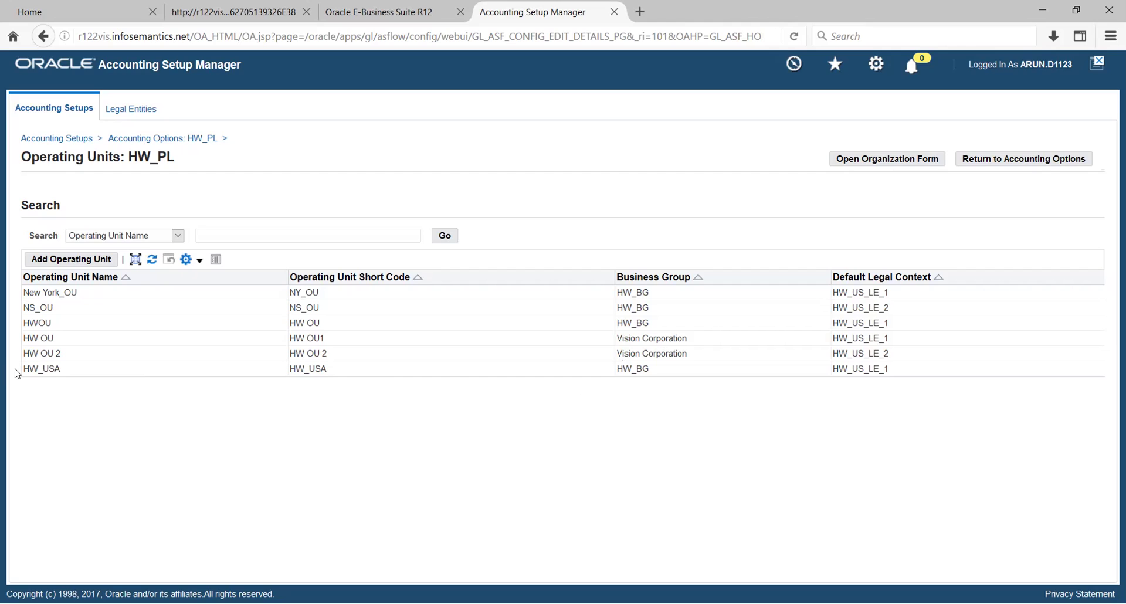
Note HW_USA's HW_BG business group and return to the Oracle Applications forms window
{"action": "double_click", "coordinate": [619, 369]}
{"action": "left_click", "coordinate": [663, 415]}
{"action": "key", "text": "alt+Tab"}
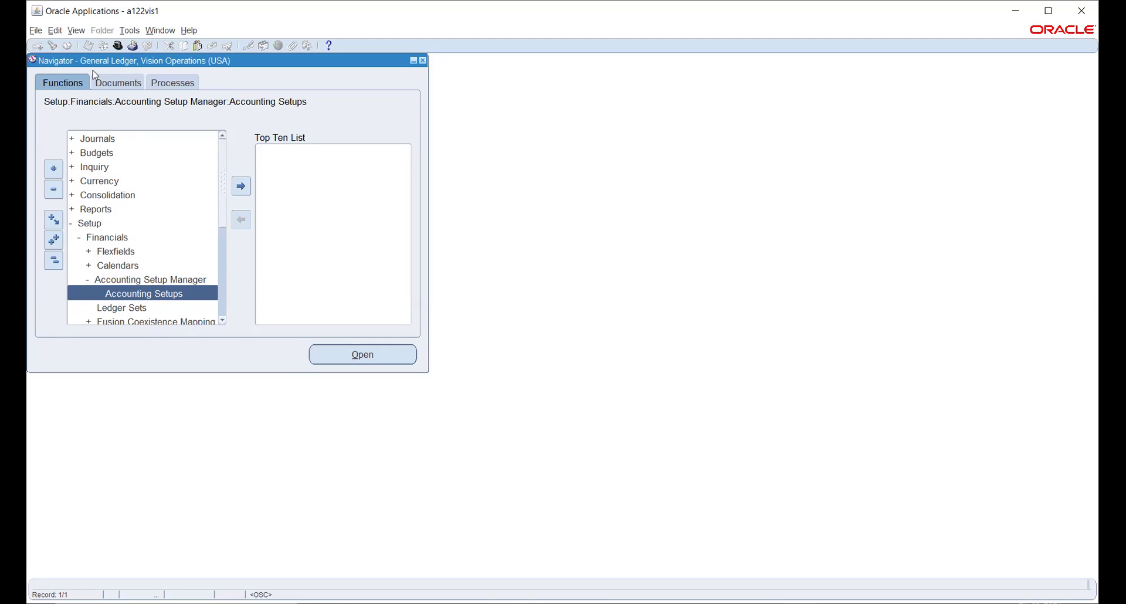
Switch responsibility to HW_PO
{"action": "left_click", "coordinate": [118, 45]}
{"action": "type", "text": "h%"}
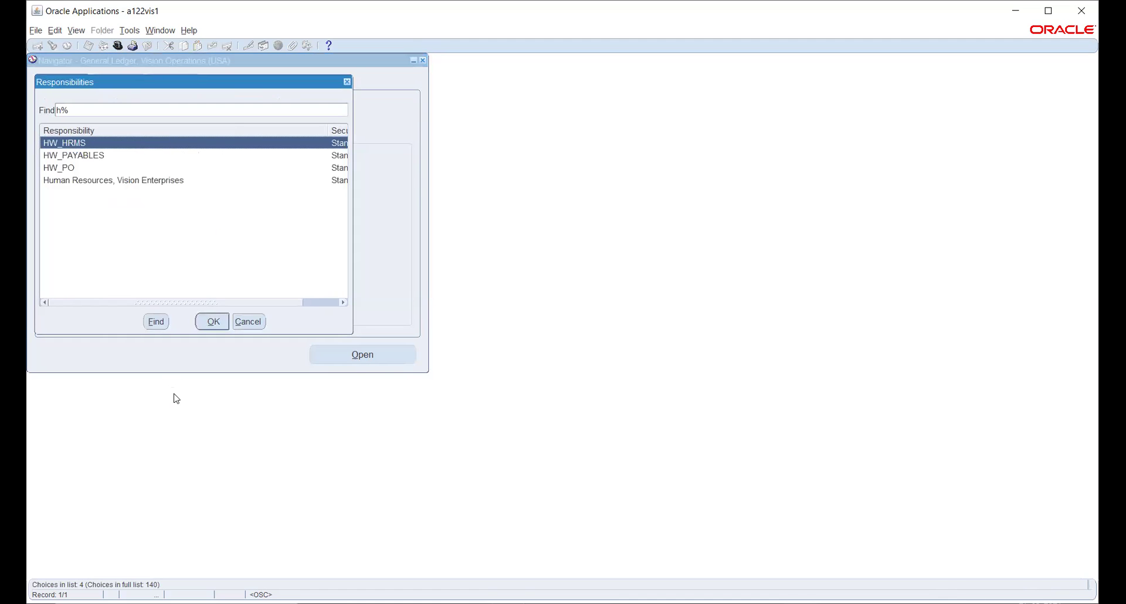
{"action": "key", "text": "Down"}
{"action": "key", "text": "Down"}
{"action": "key", "text": "Return"}
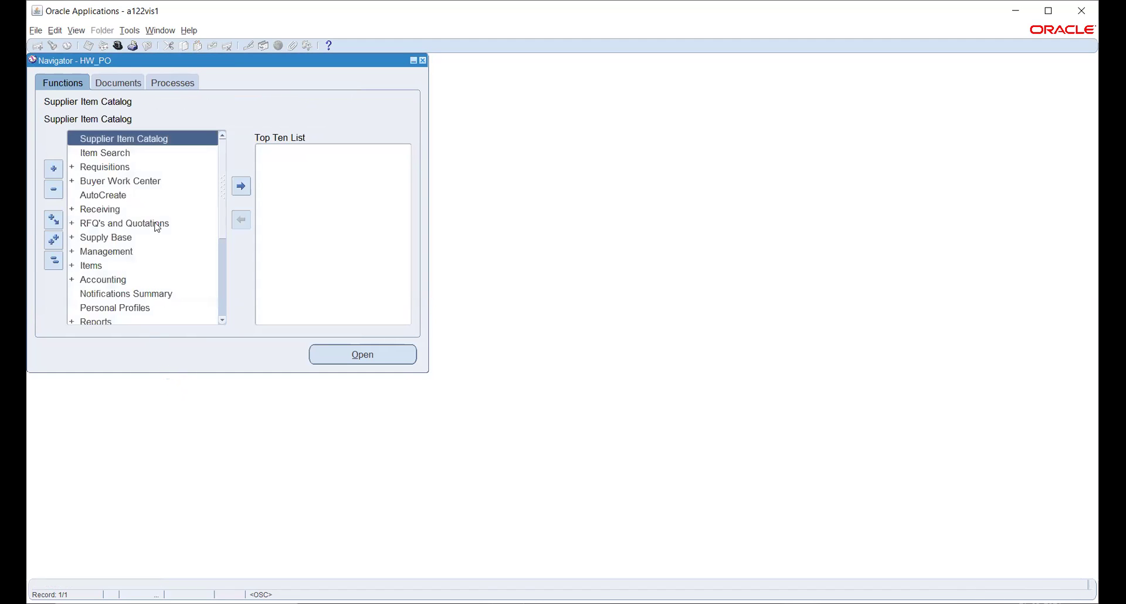
Expand Setup > Organizations to Purchasing Options and maximize the forms window
{"action": "scroll", "coordinate": [112, 211], "scroll_direction": "down", "scroll_amount": 3}
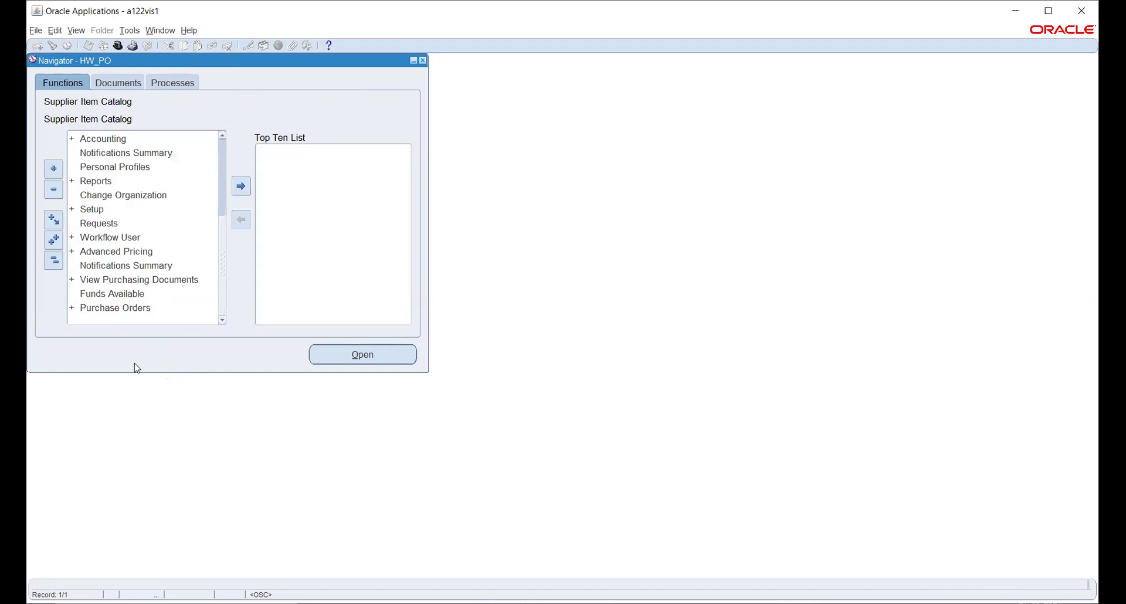
{"action": "left_click", "coordinate": [89, 210]}
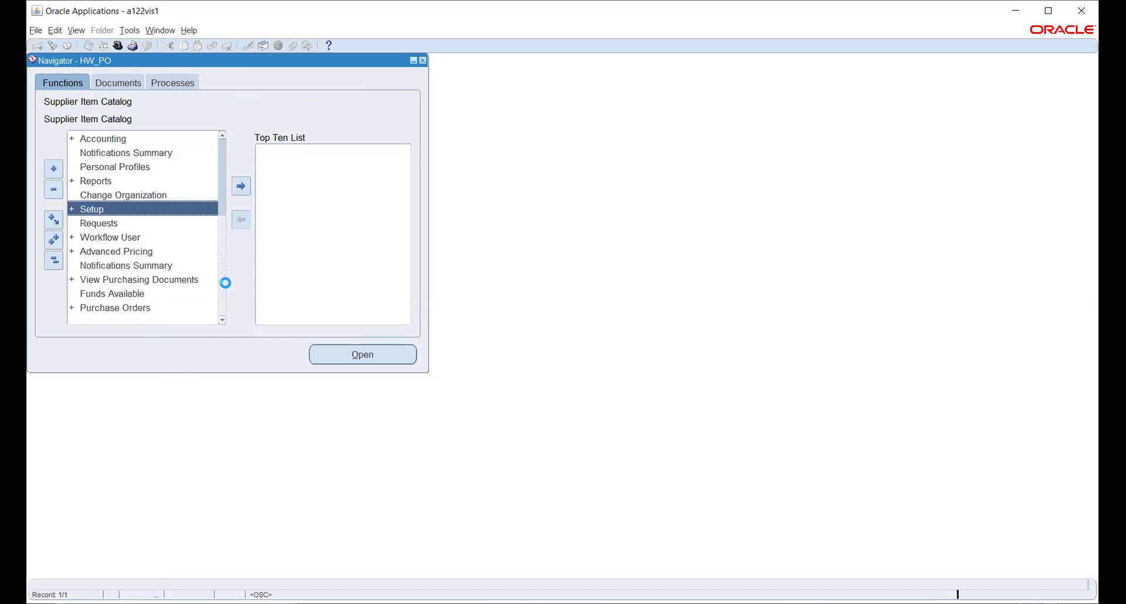
{"action": "scroll", "coordinate": [168, 227], "scroll_direction": "down", "scroll_amount": 3}
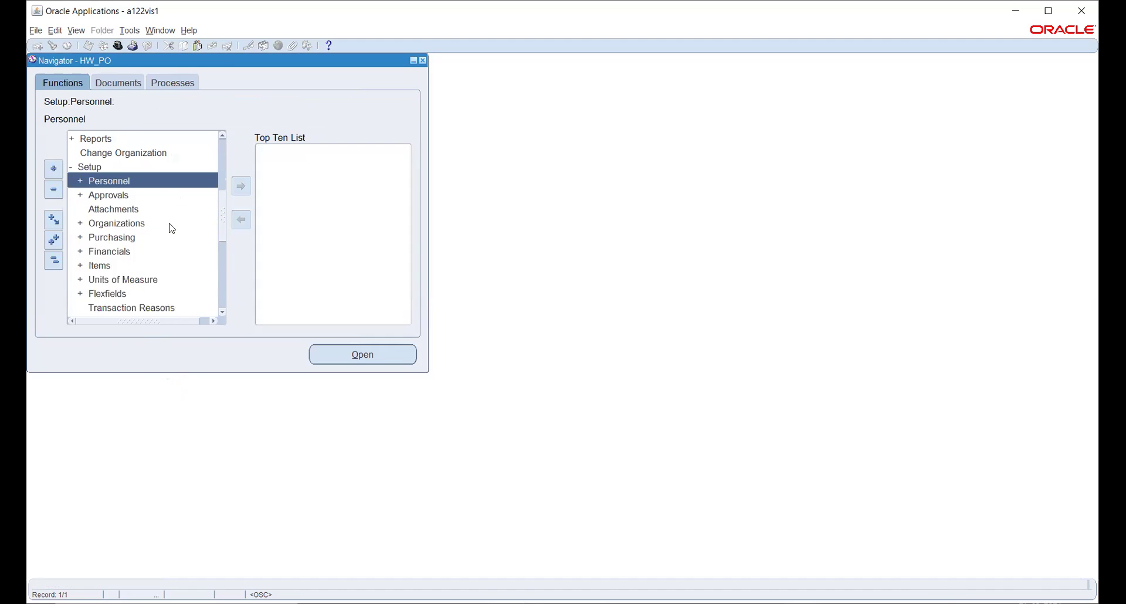
{"action": "left_click", "coordinate": [98, 224]}
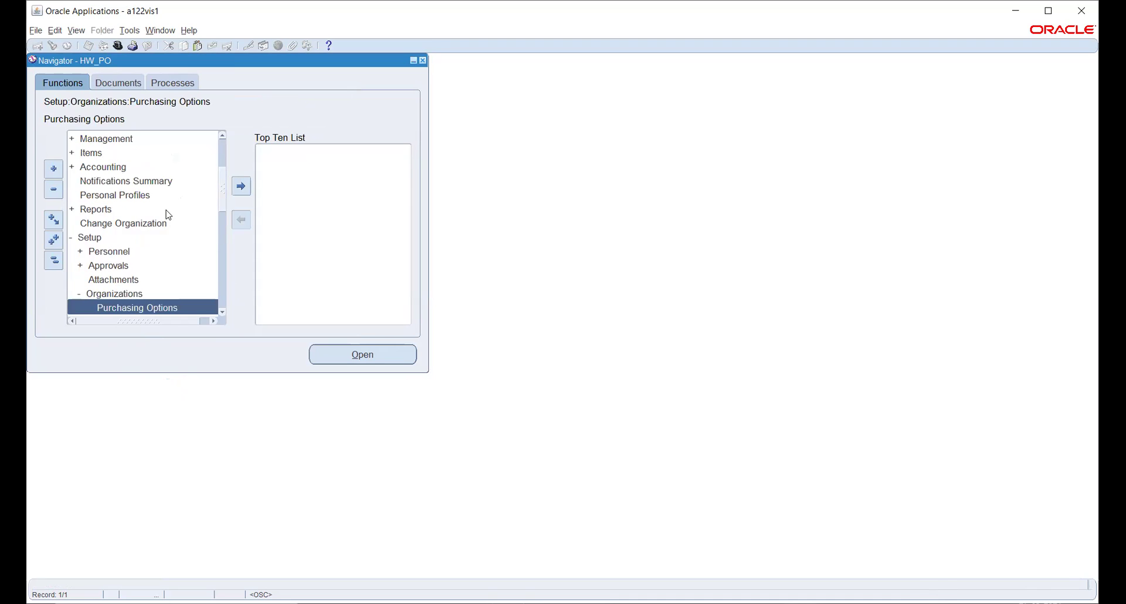
{"action": "scroll", "coordinate": [159, 214], "scroll_direction": "down", "scroll_amount": 2}
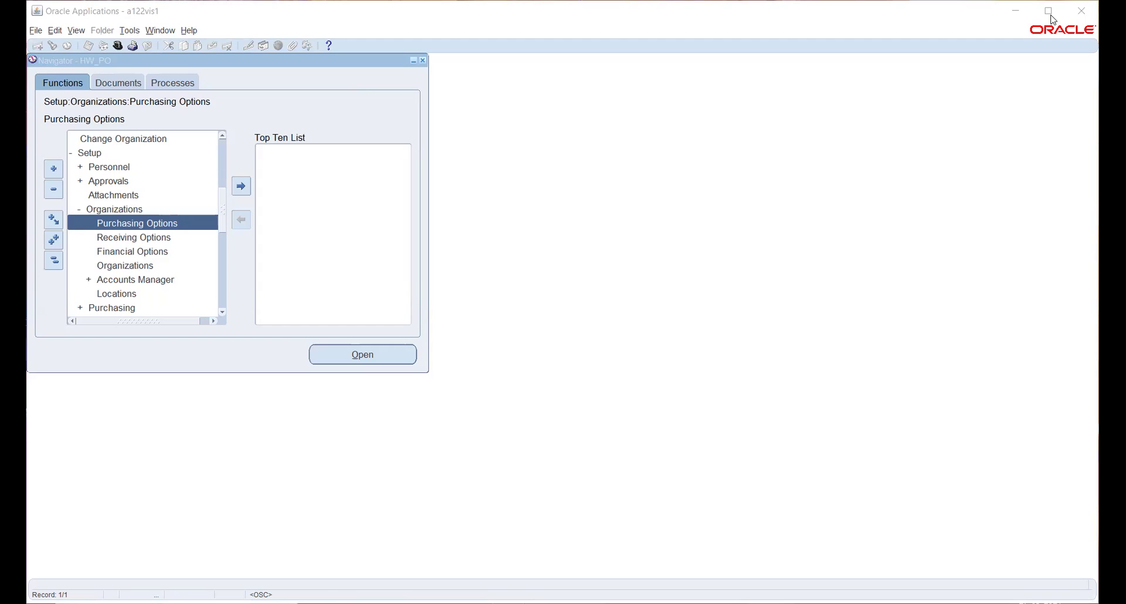
{"action": "left_click", "coordinate": [1053, 19]}
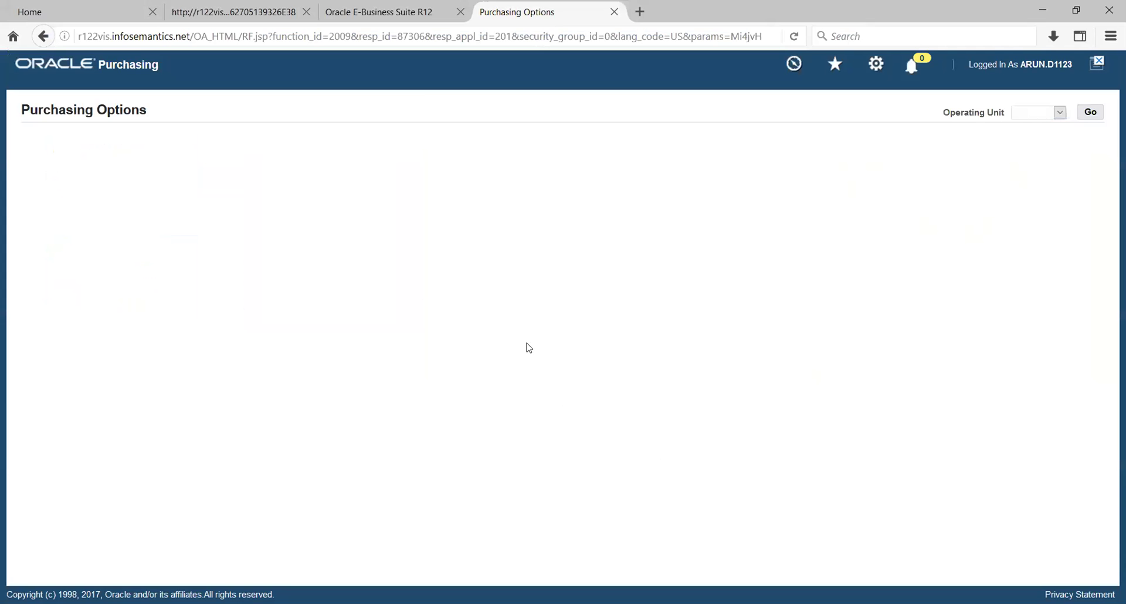
Choose HW_USA as the operating unit and load its Purchasing Options
{"action": "left_click", "coordinate": [1060, 113]}
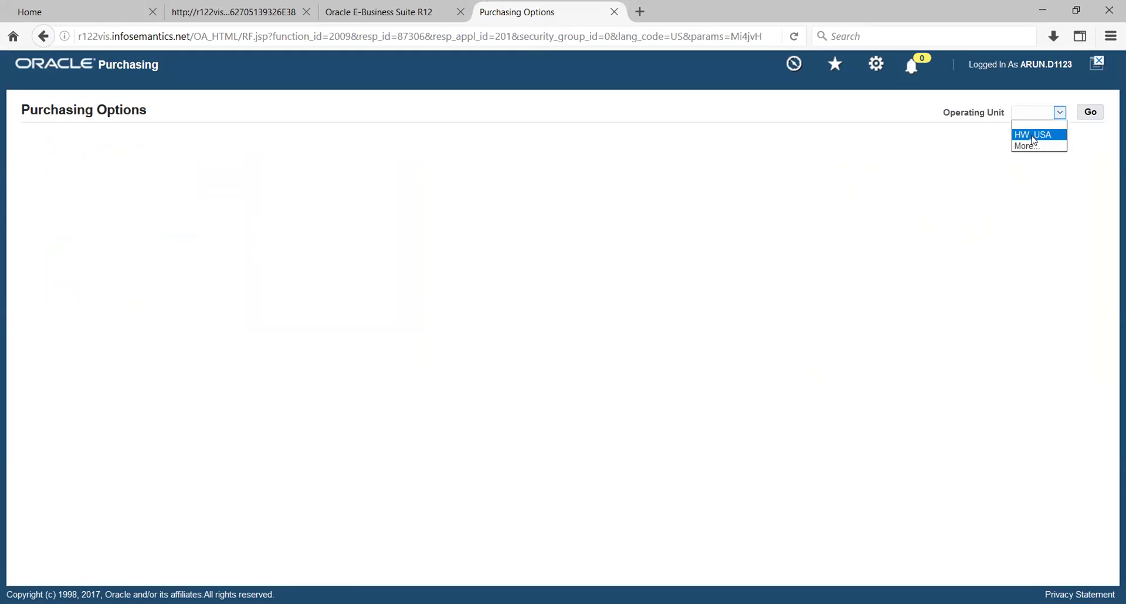
{"action": "left_click", "coordinate": [1034, 139]}
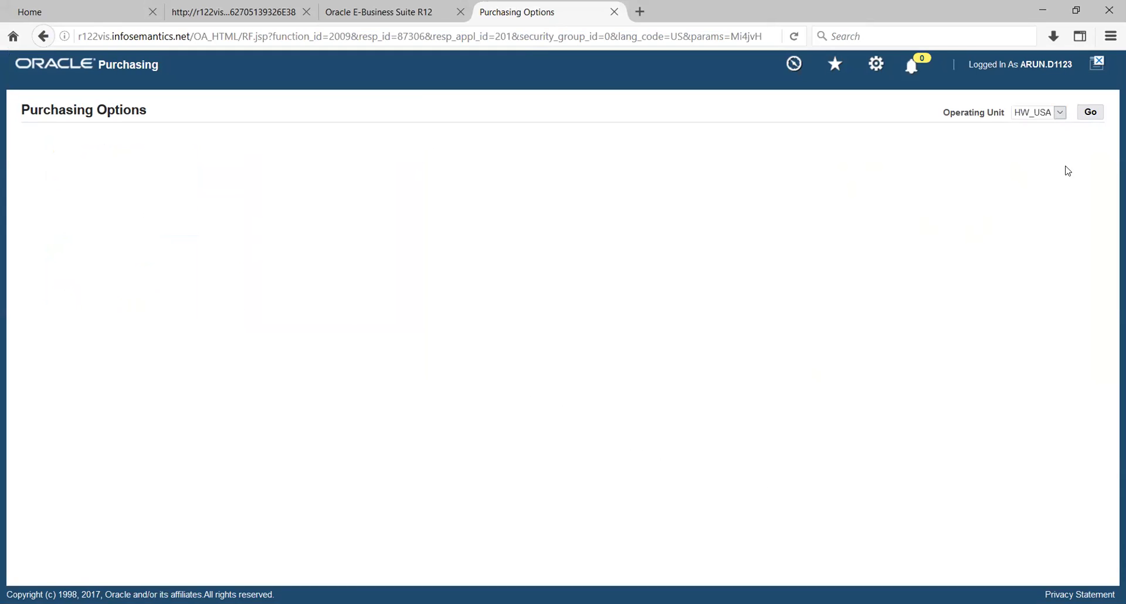
{"action": "left_click", "coordinate": [1092, 112]}
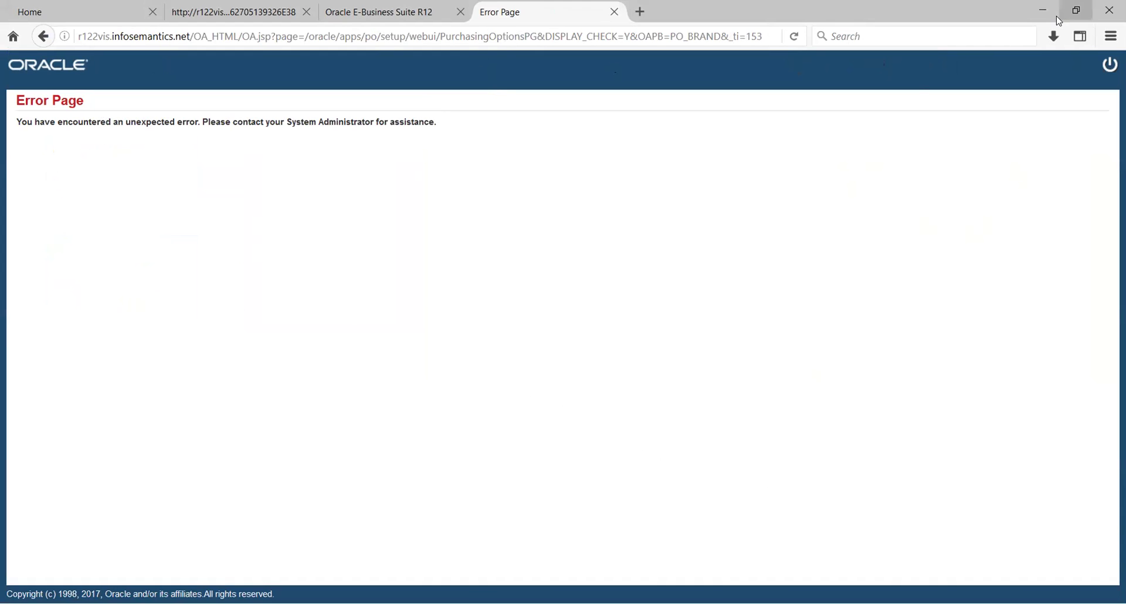
Close the error page and clear today's browsing history in Firefox
{"action": "left_click", "coordinate": [1077, 10]}
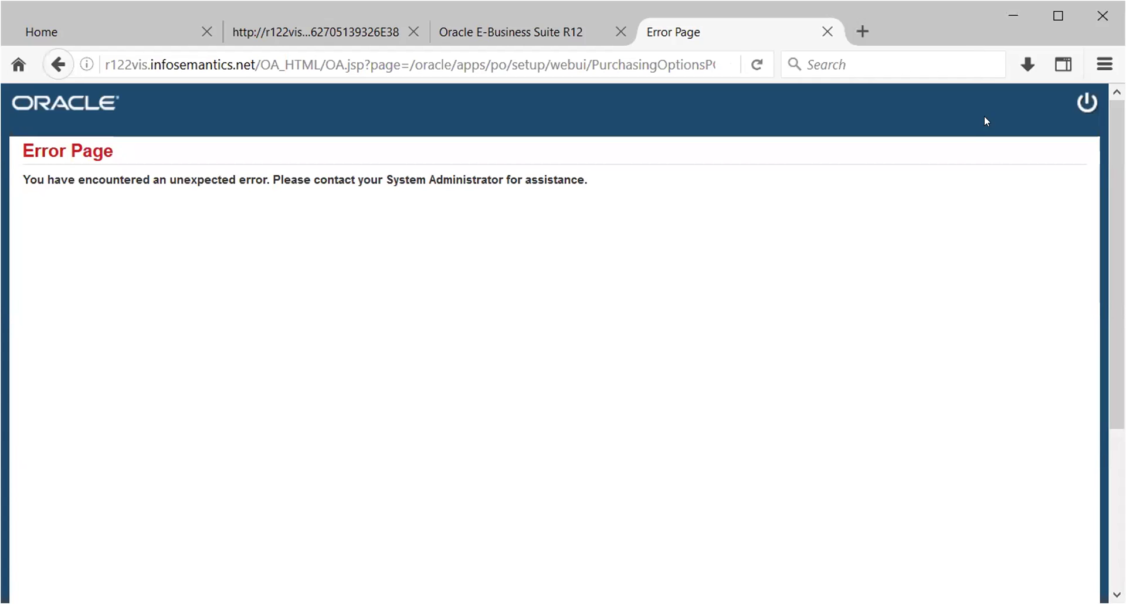
{"action": "left_click", "coordinate": [828, 32]}
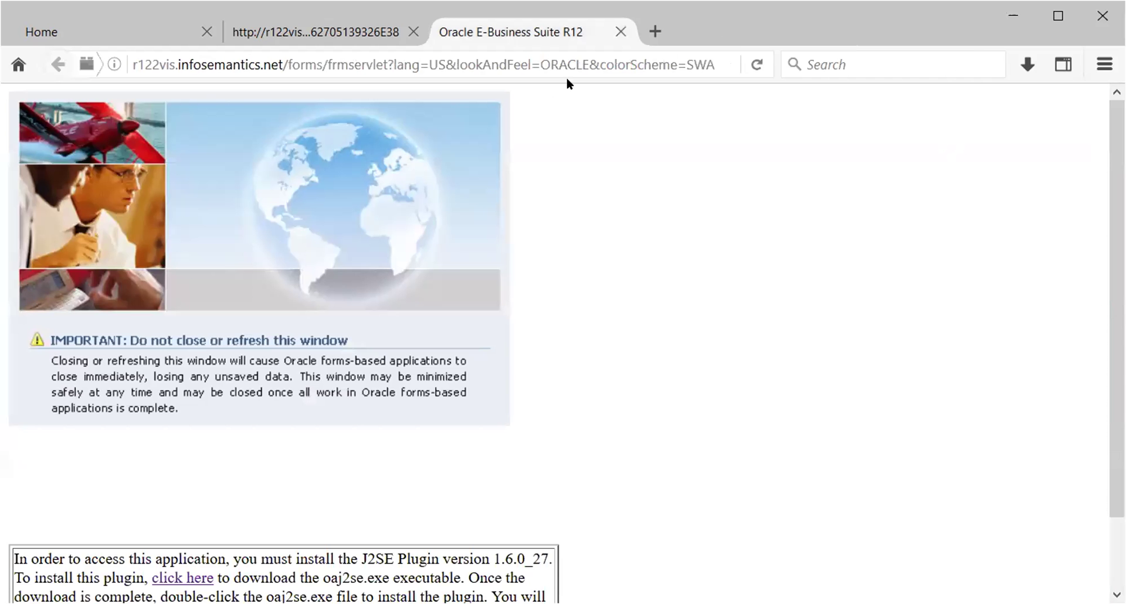
{"action": "left_click", "coordinate": [1105, 64]}
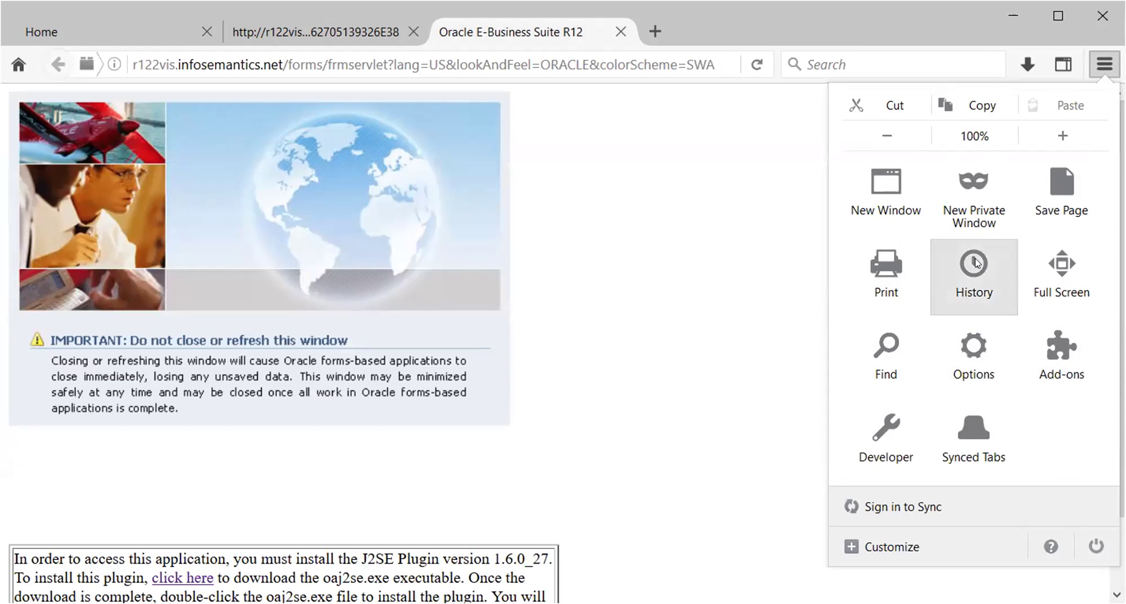
{"action": "left_click", "coordinate": [973, 273]}
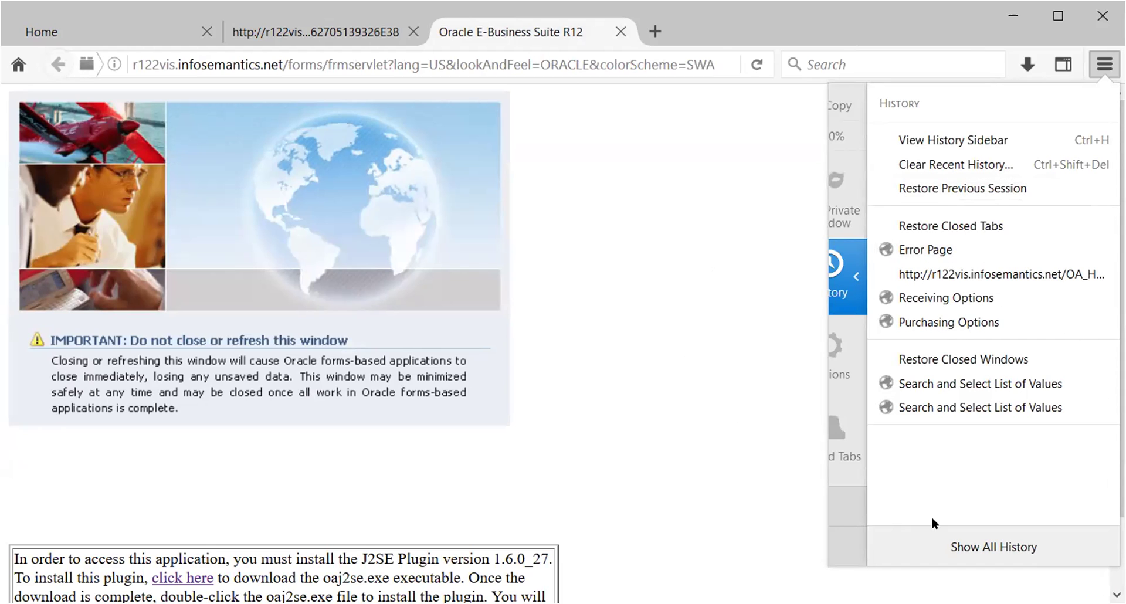
{"action": "left_click", "coordinate": [939, 167]}
{"action": "left_click", "coordinate": [597, 281]}
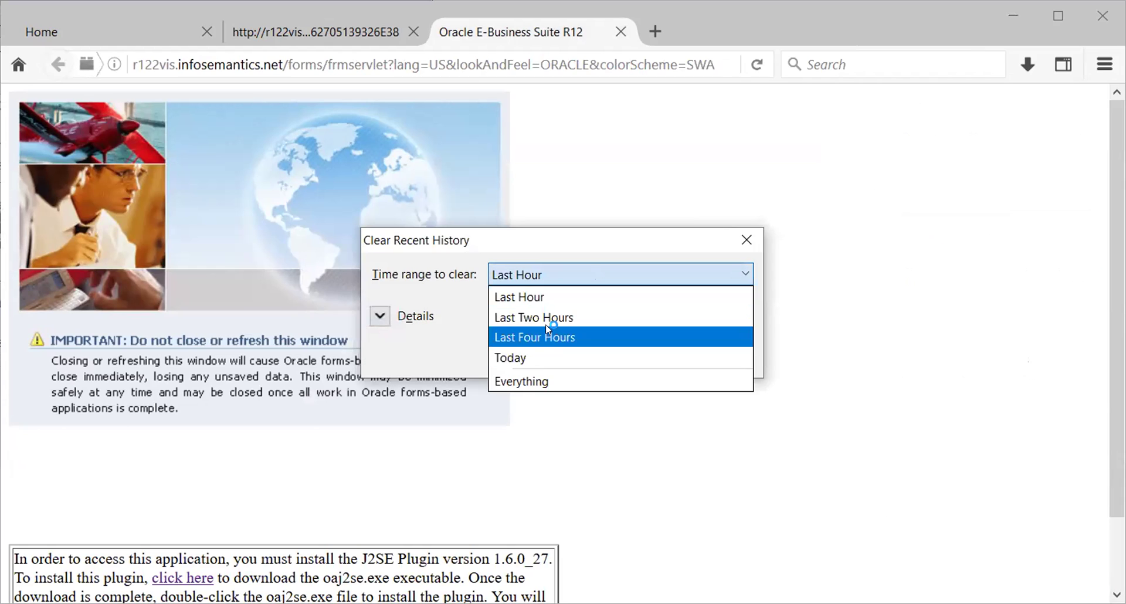
{"action": "left_click", "coordinate": [536, 357]}
{"action": "left_click", "coordinate": [628, 356]}
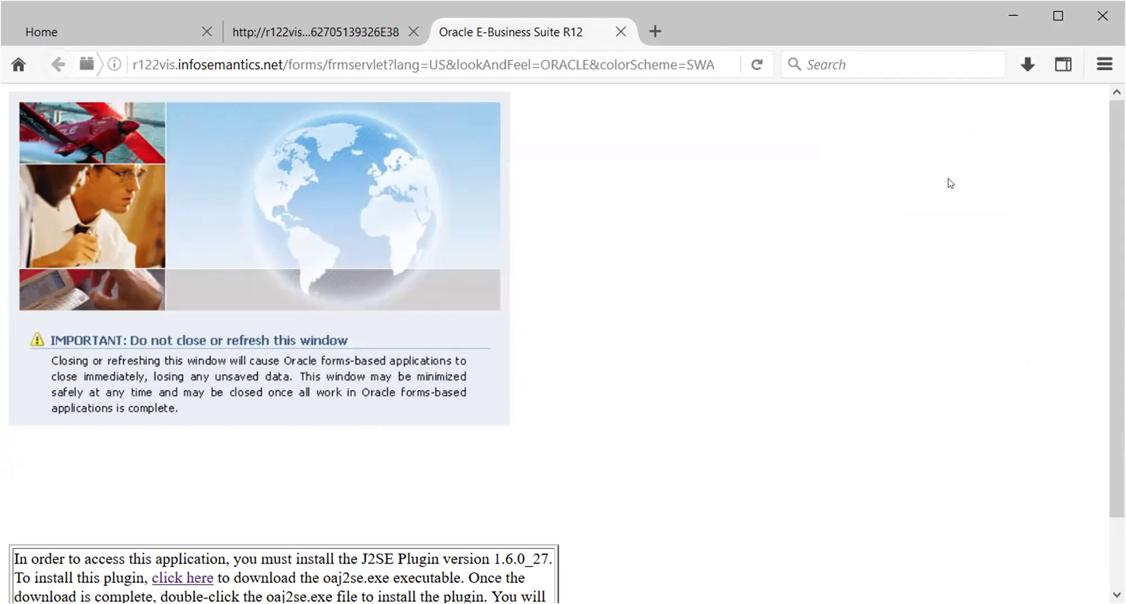
Close the R12 forms tab and the crashed applet tab, then sign out
{"action": "left_click", "coordinate": [622, 32]}
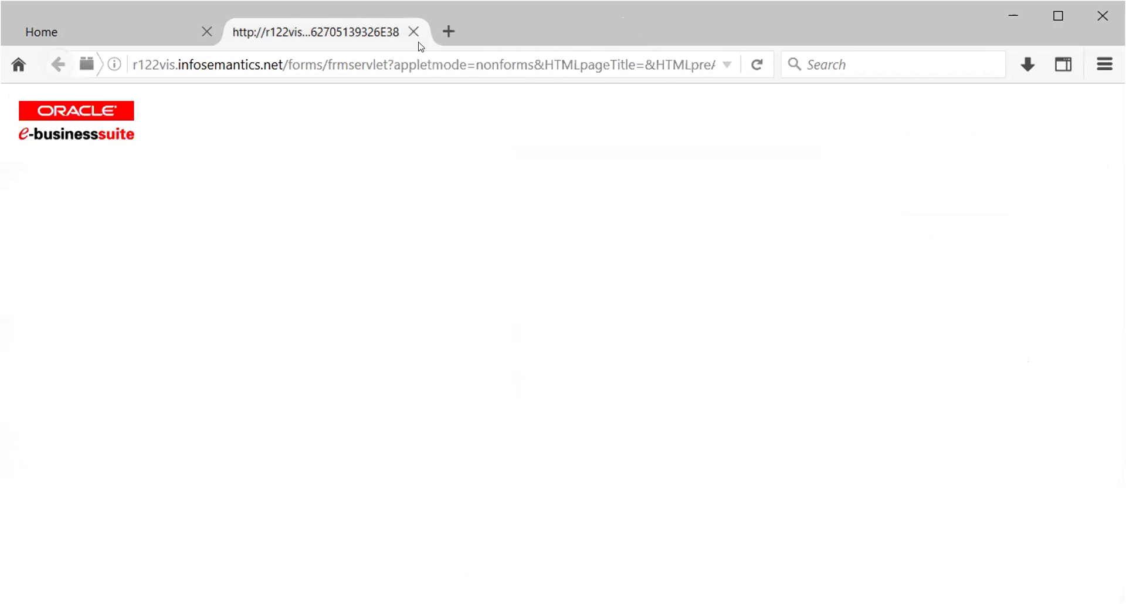
{"action": "left_click", "coordinate": [413, 33]}
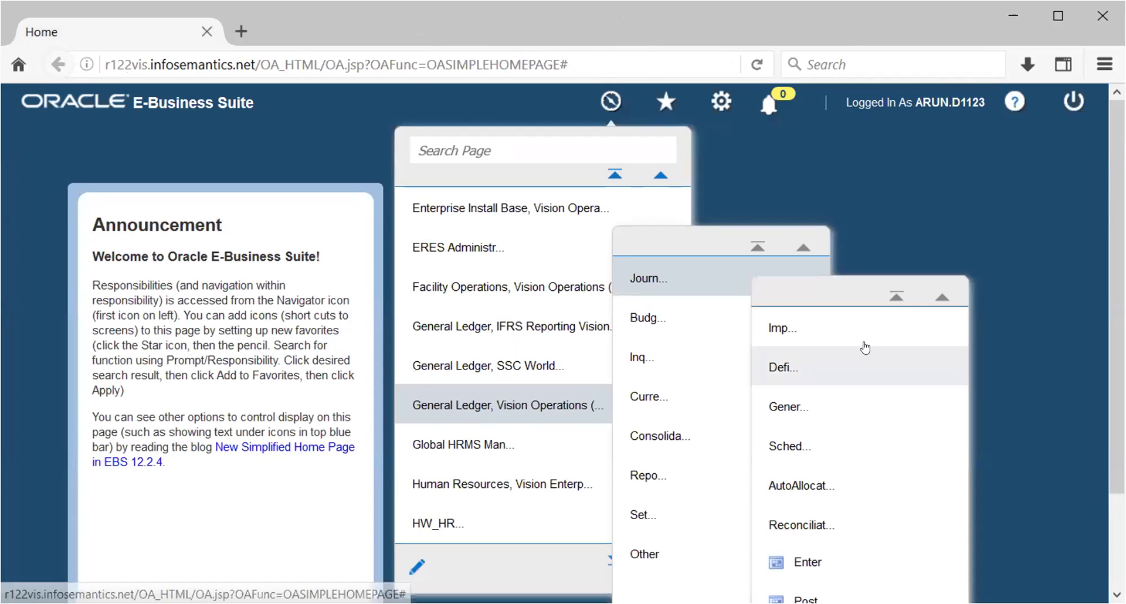
{"action": "left_click", "coordinate": [1069, 103]}
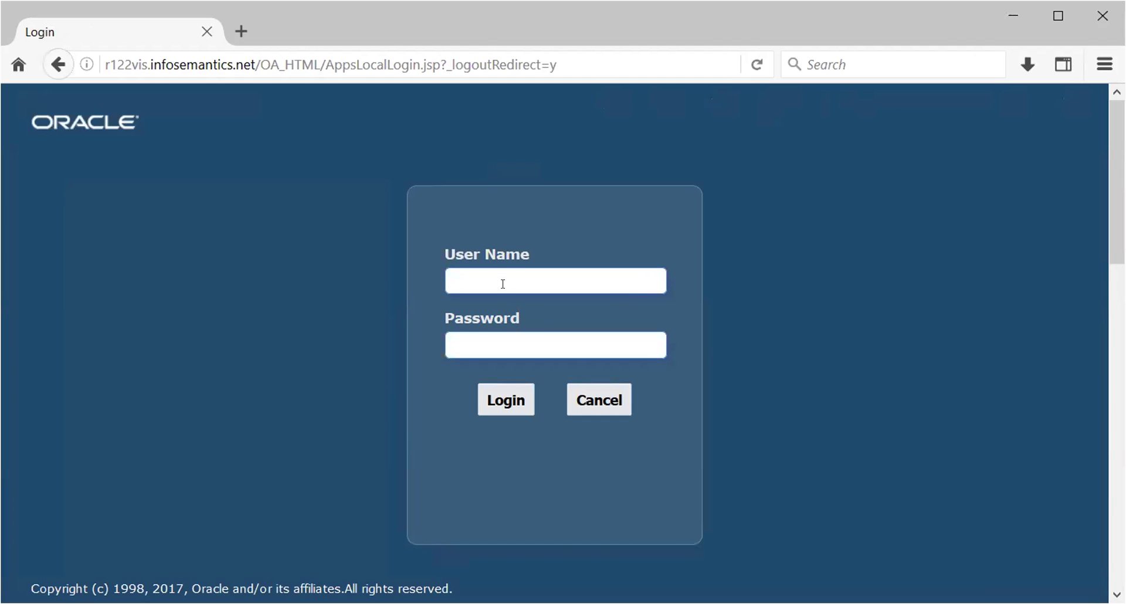
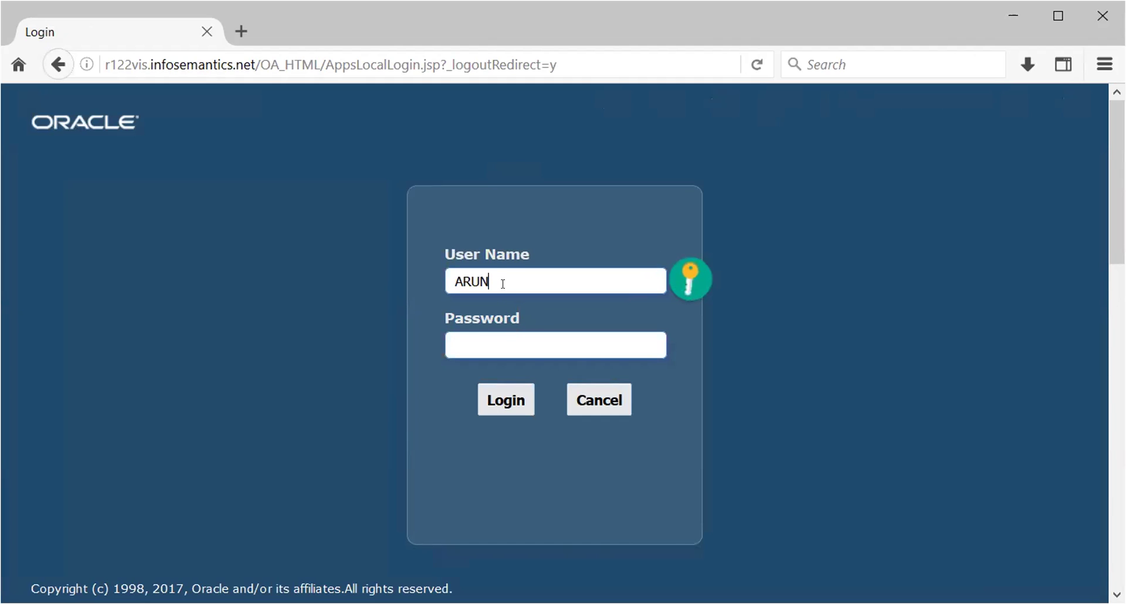
Log in to E-Business Suite with the user name and password
{"action": "key", "text": "Tab"}
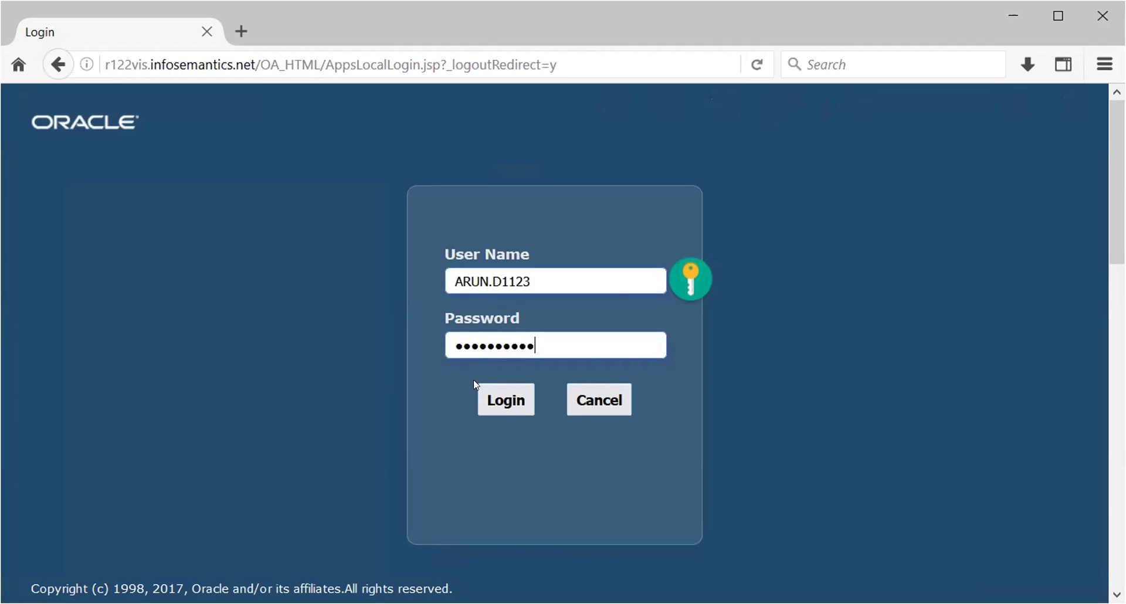
{"action": "left_click", "coordinate": [507, 399]}
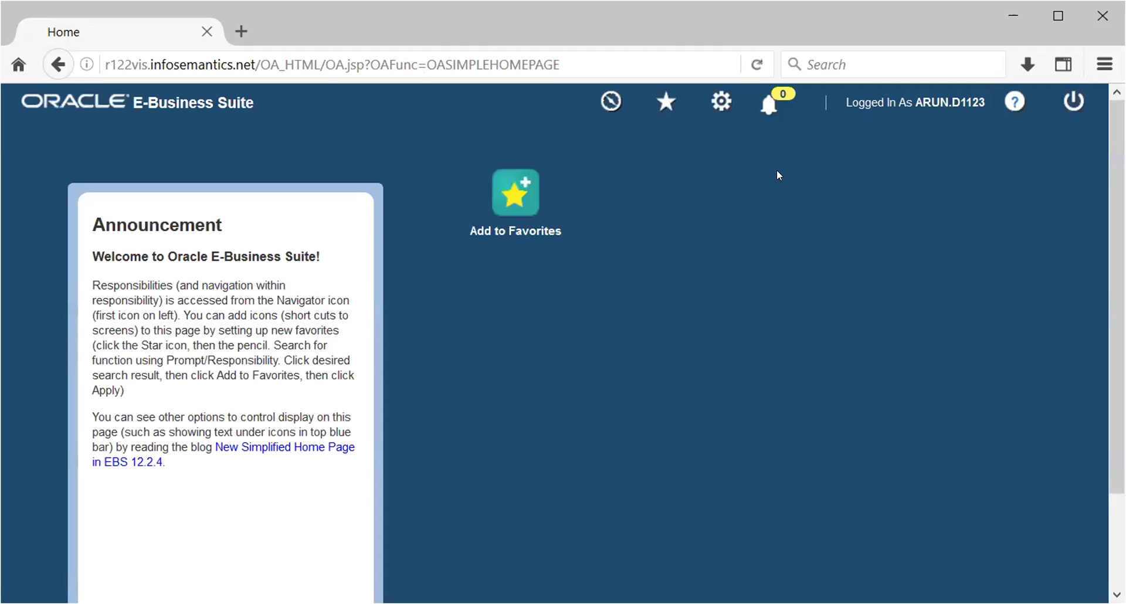
Launch Journals > Enter under the General Ledger, Vision Operations responsibility
{"action": "left_click", "coordinate": [611, 102]}
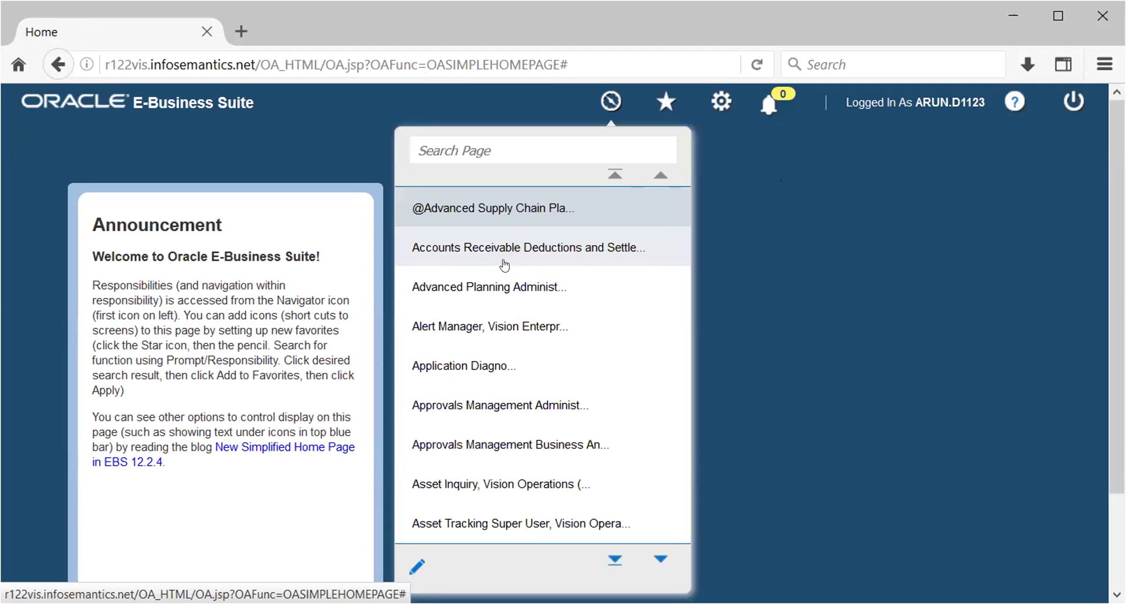
{"action": "scroll", "coordinate": [465, 281], "scroll_direction": "down", "scroll_amount": 3}
{"action": "scroll", "coordinate": [479, 297], "scroll_direction": "down", "scroll_amount": 8}
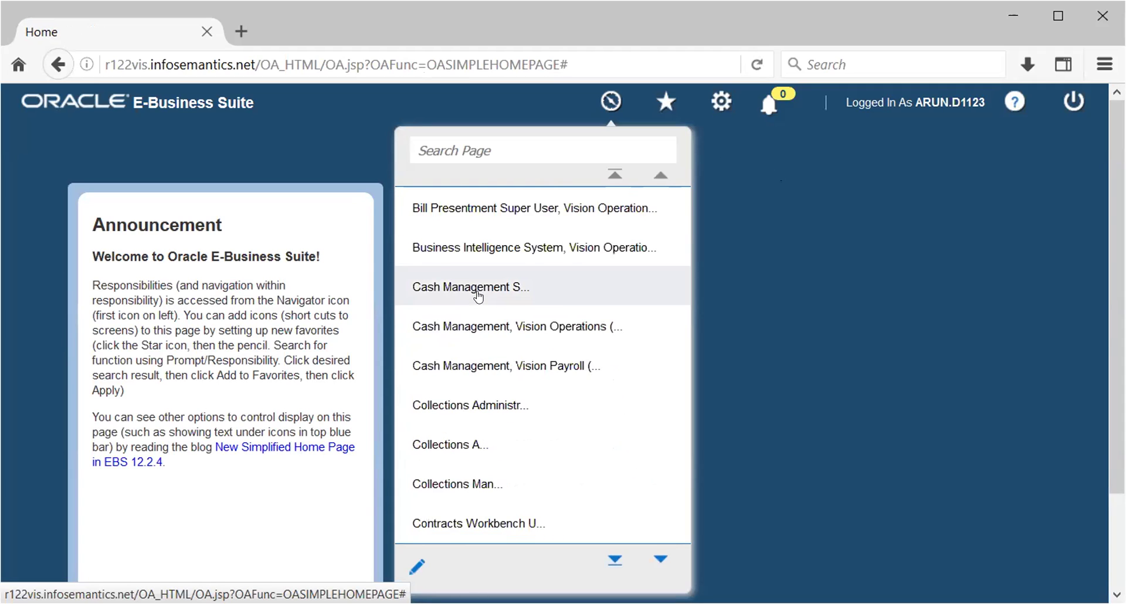
{"action": "scroll", "coordinate": [479, 296], "scroll_direction": "down", "scroll_amount": 10}
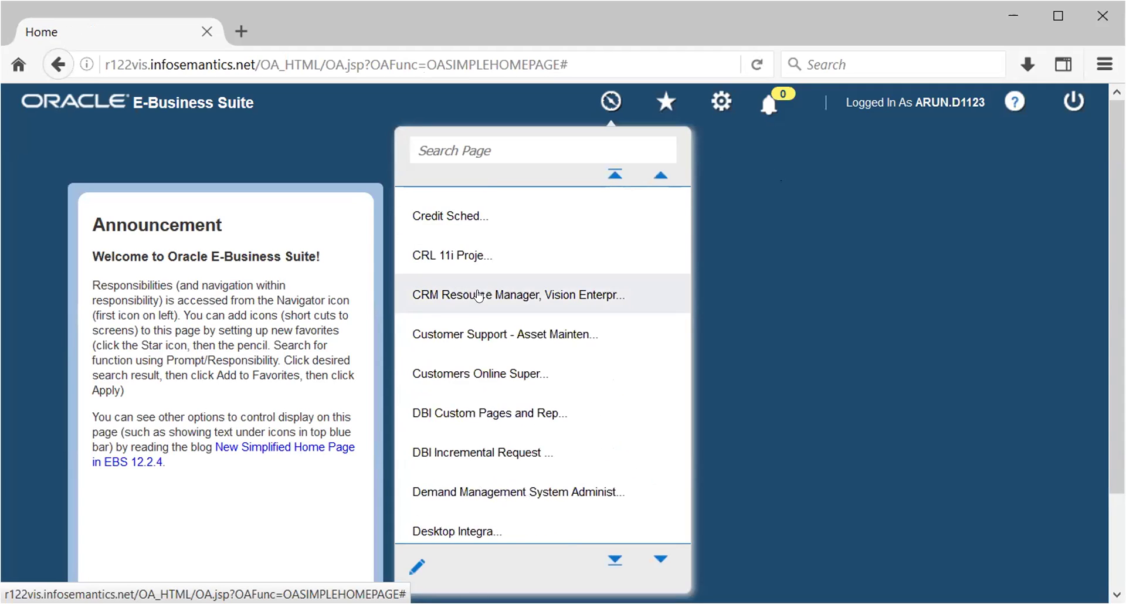
{"action": "scroll", "coordinate": [479, 297], "scroll_direction": "down", "scroll_amount": 3}
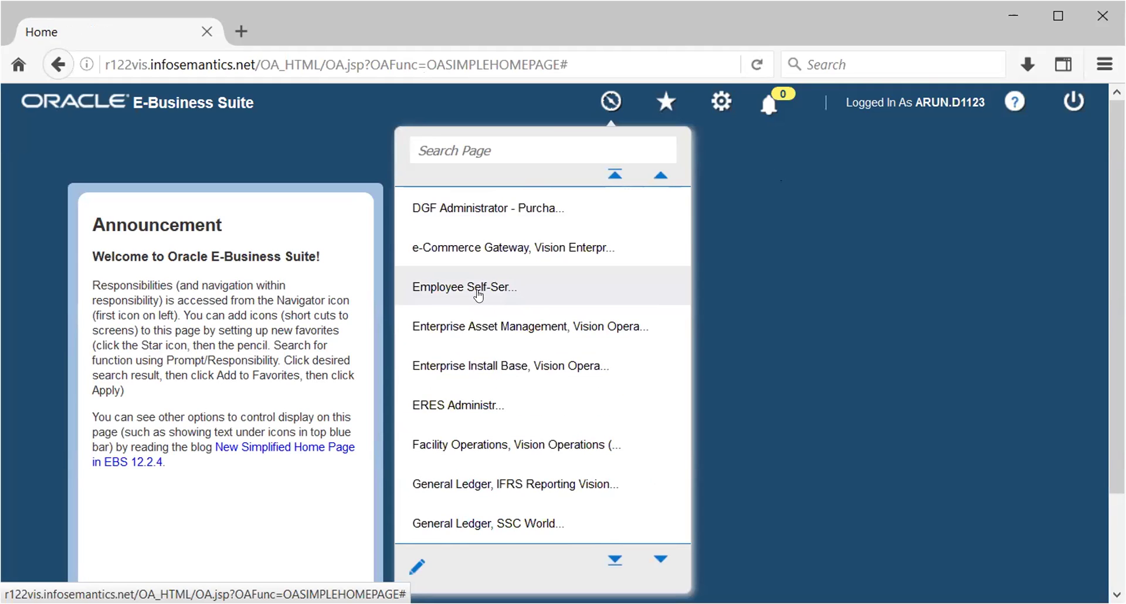
{"action": "scroll", "coordinate": [479, 296], "scroll_direction": "down", "scroll_amount": 4}
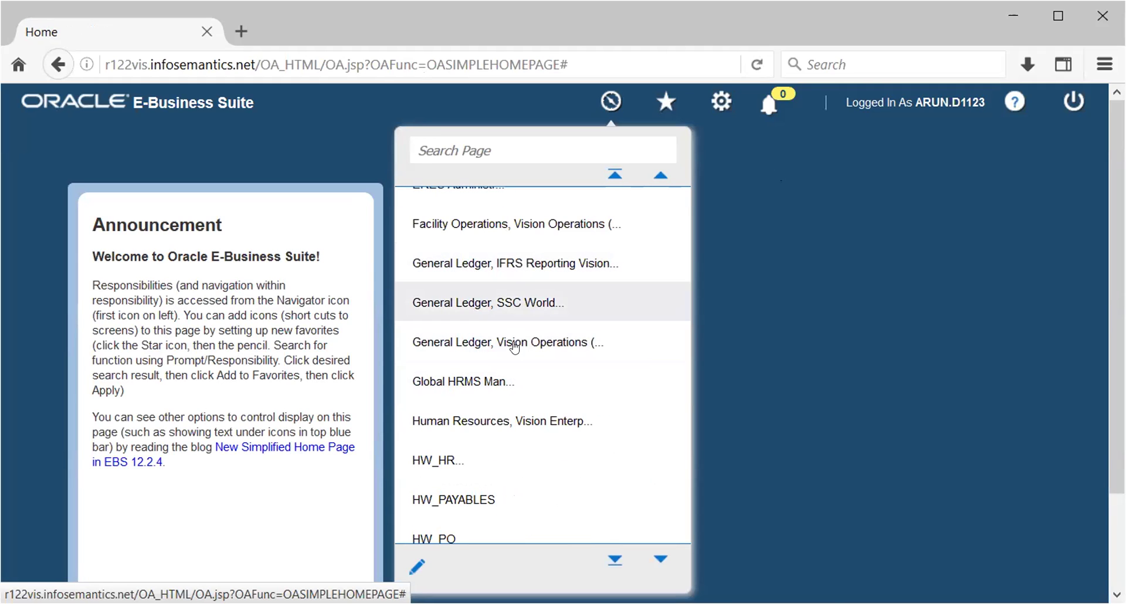
{"action": "left_click", "coordinate": [514, 347]}
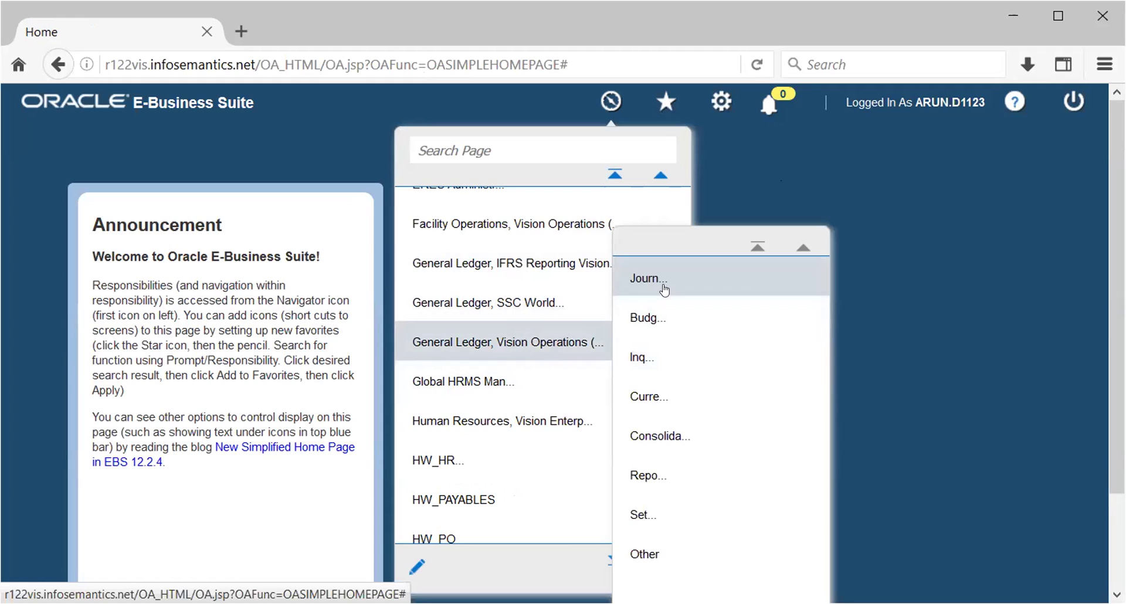
{"action": "left_click", "coordinate": [665, 289]}
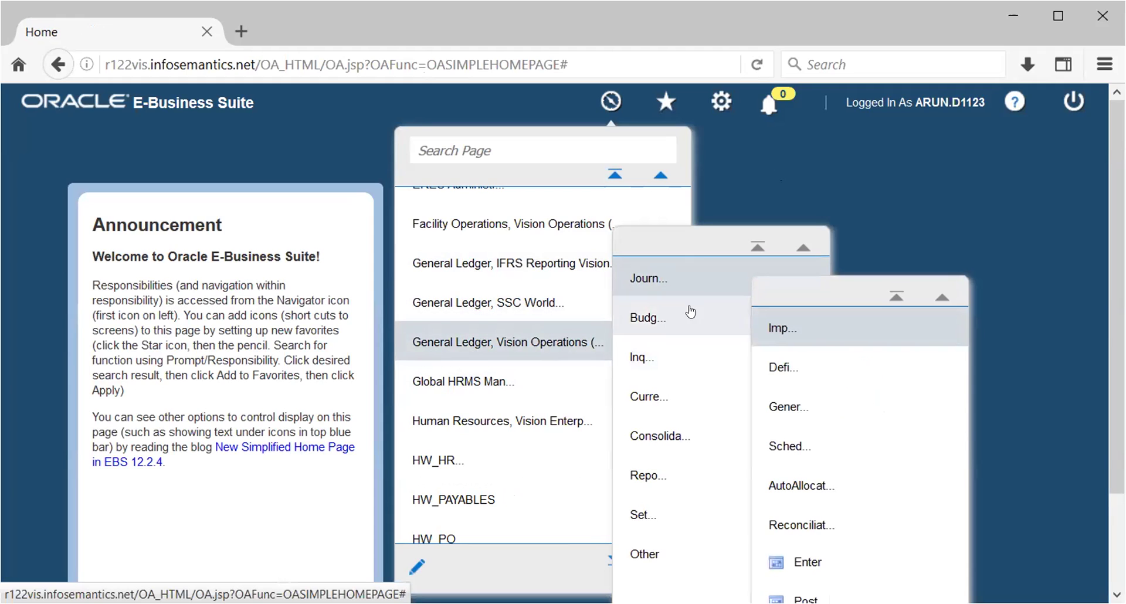
{"action": "left_click", "coordinate": [807, 562]}
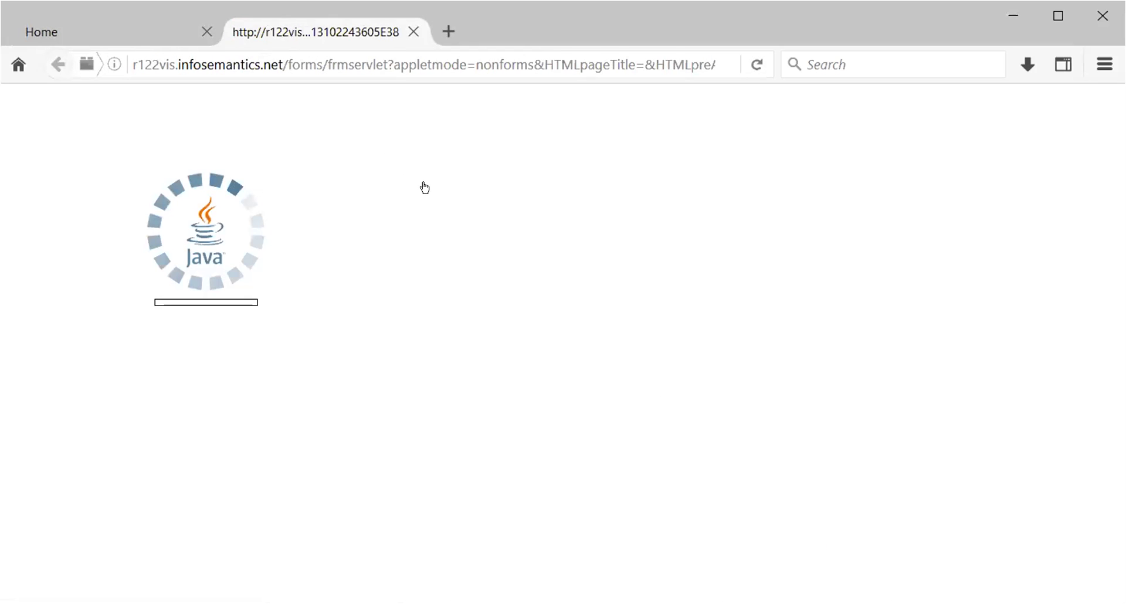
Accept the Java security risk and let the applet run
{"action": "left_click", "coordinate": [498, 423]}
{"action": "left_click", "coordinate": [713, 427]}
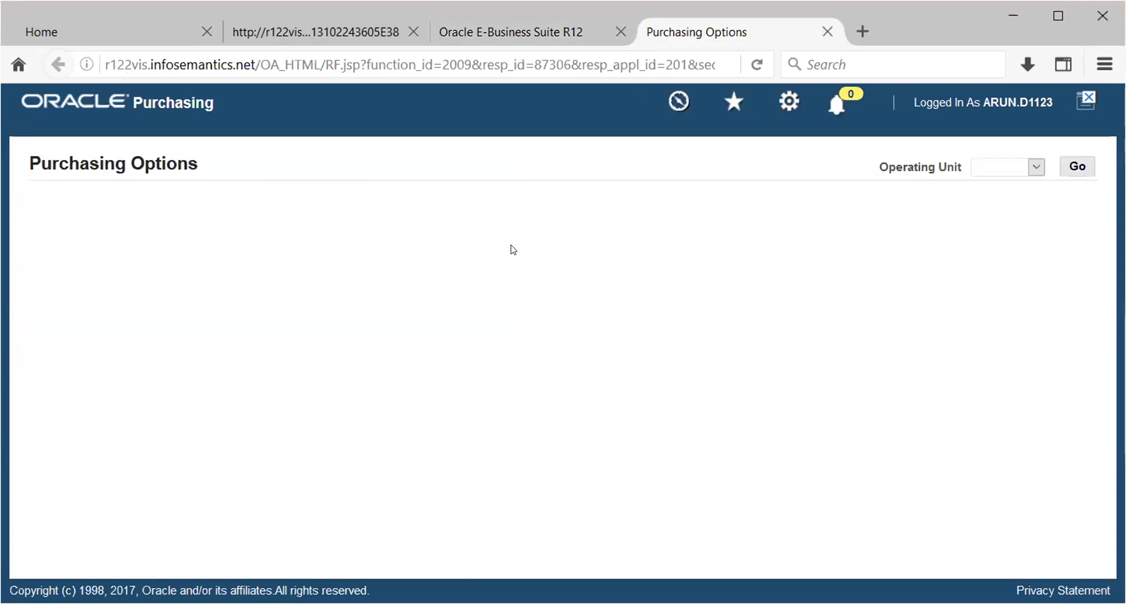
Request Purchasing Options for an operating unit chosen via More..., which ends on an error page
{"action": "left_click", "coordinate": [1036, 167]}
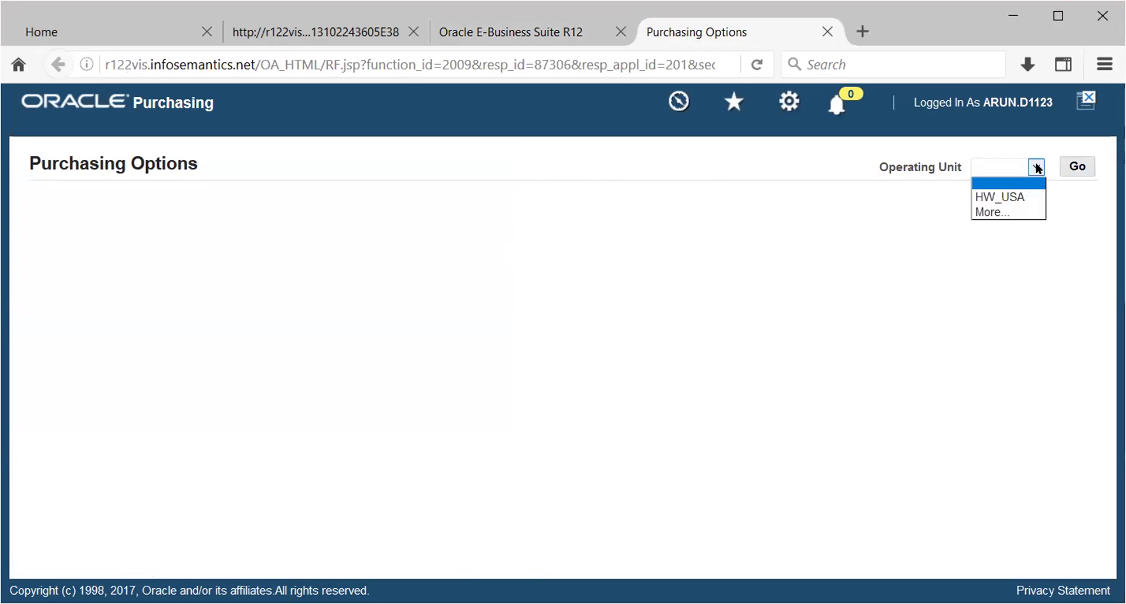
{"action": "left_click", "coordinate": [991, 211]}
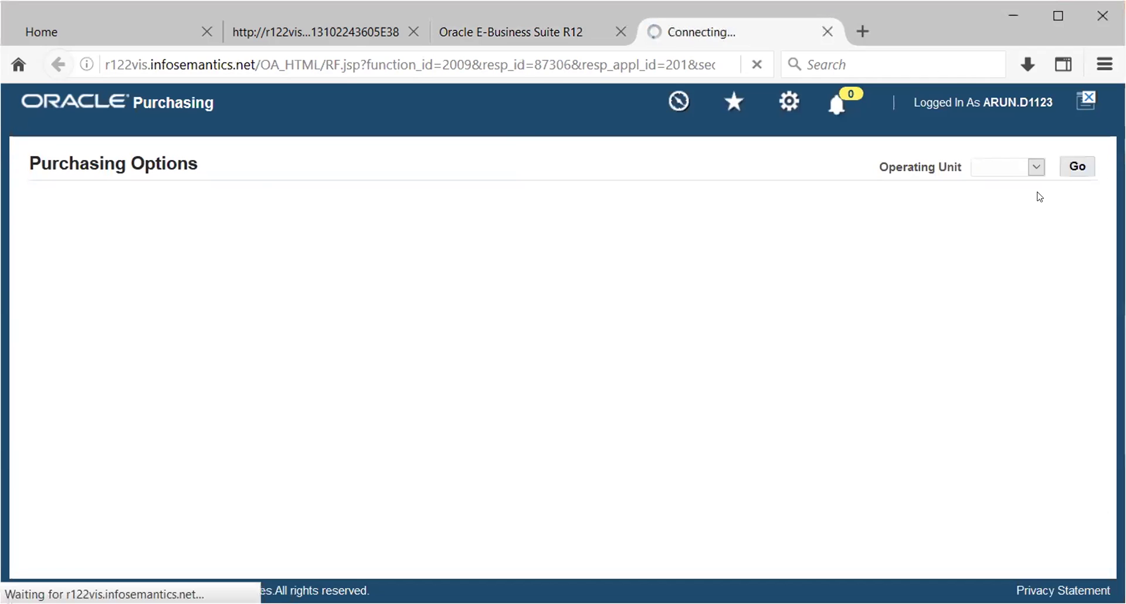
{"action": "left_click", "coordinate": [1073, 169]}
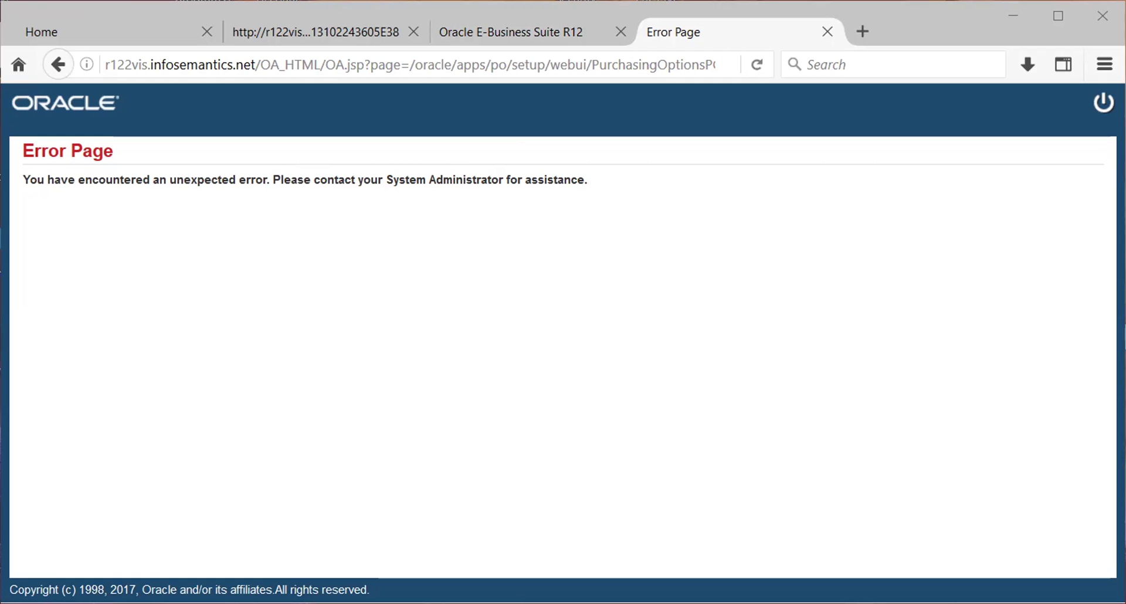
Close the error tab and request Purchasing Options again with HW_USA as operating unit
{"action": "left_click", "coordinate": [828, 32]}
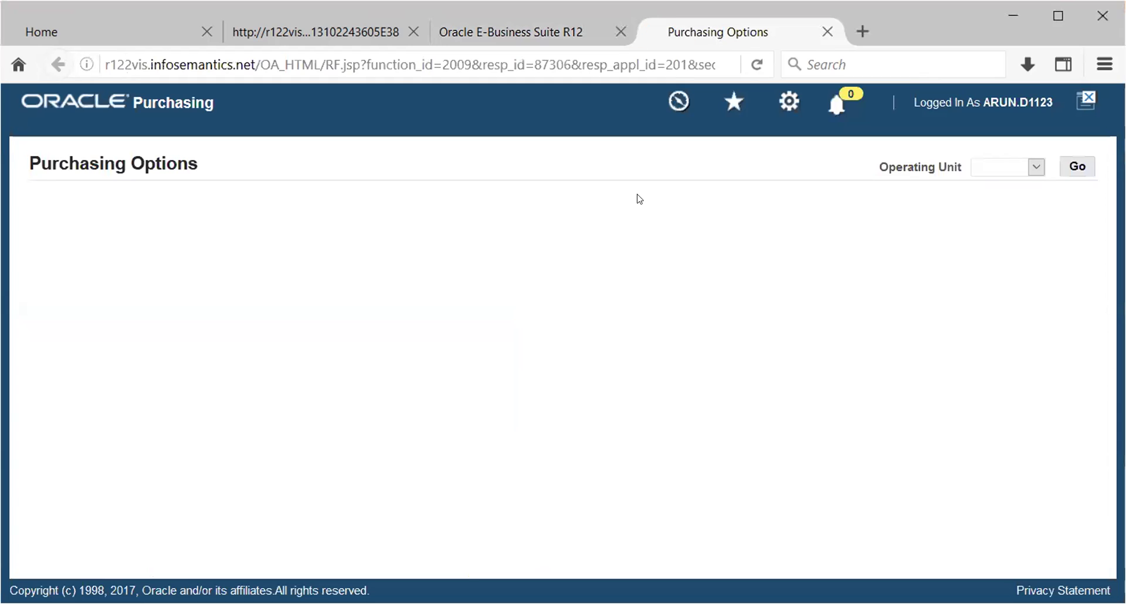
{"action": "left_click", "coordinate": [1037, 168]}
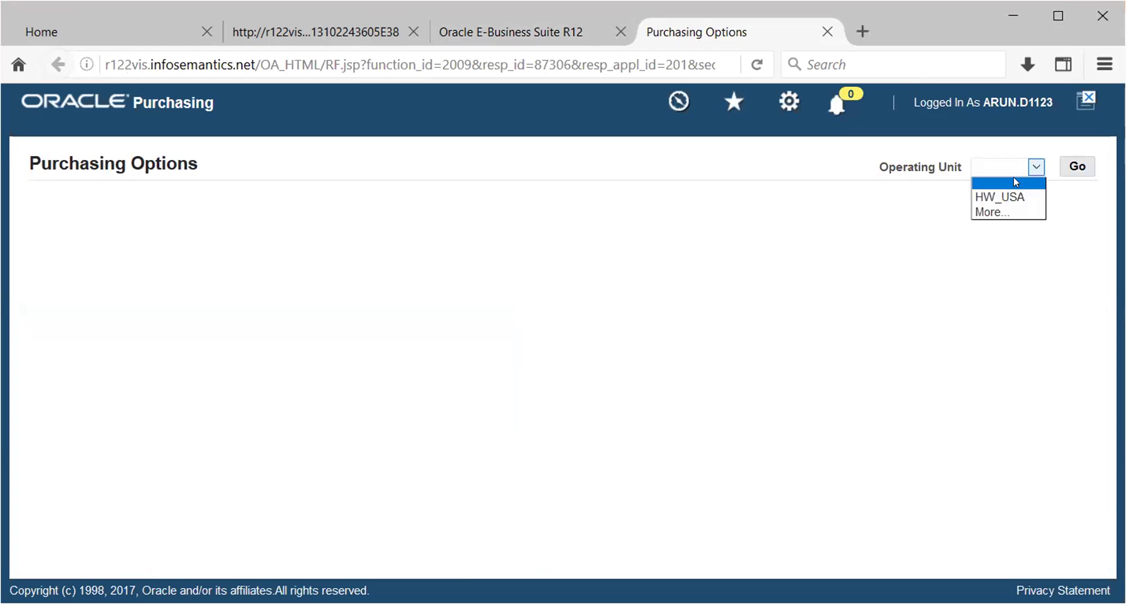
{"action": "left_click", "coordinate": [1006, 197]}
{"action": "left_click", "coordinate": [1078, 168]}
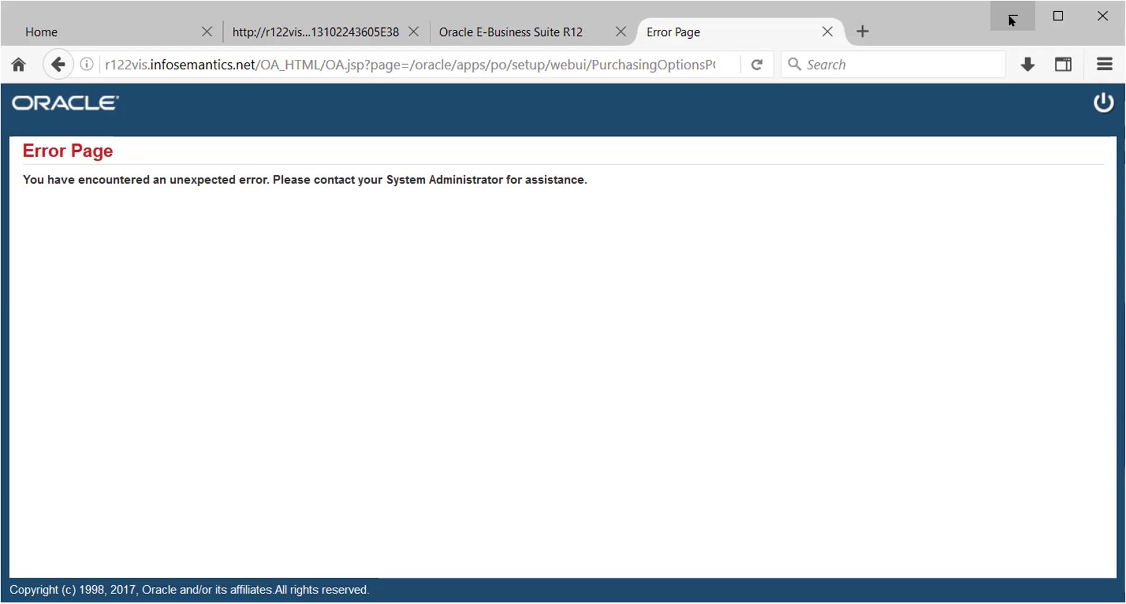
Reload the page and search for an inventory organization via More..
{"action": "left_click", "coordinate": [757, 64]}
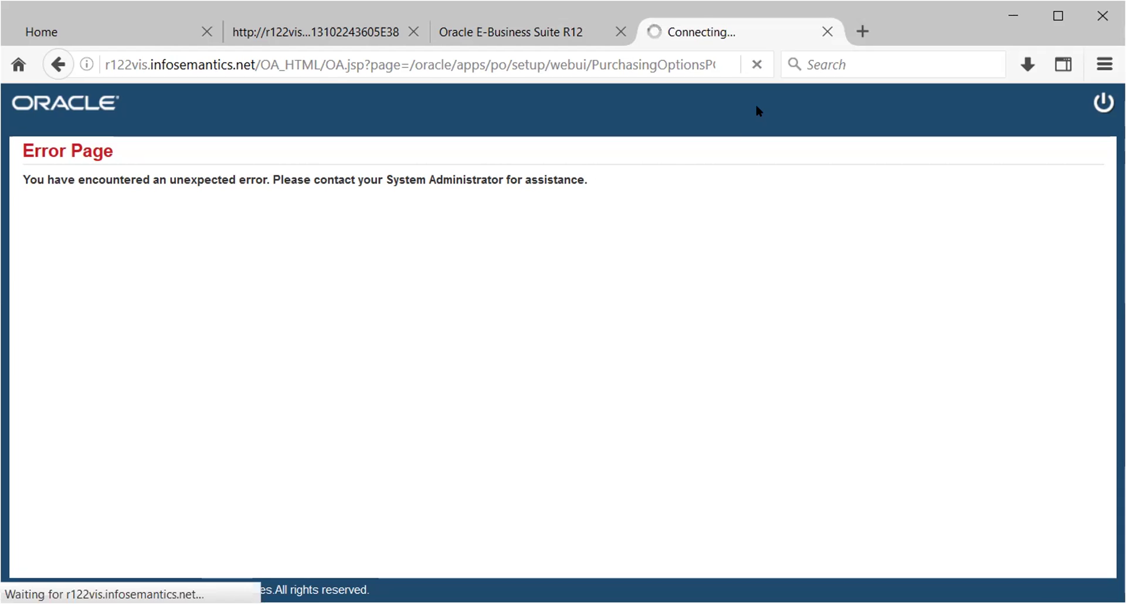
{"action": "left_click", "coordinate": [1029, 167]}
{"action": "left_click", "coordinate": [1002, 197]}
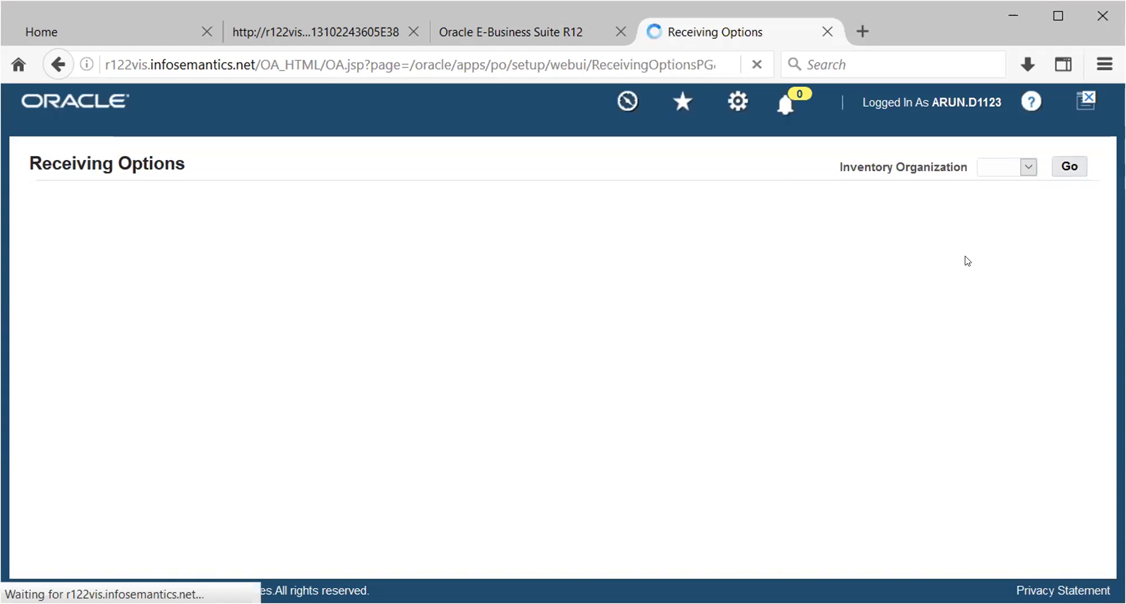
Load and review Receiving Options for the HW_INV_UNIT organization
{"action": "left_click", "coordinate": [1077, 166]}
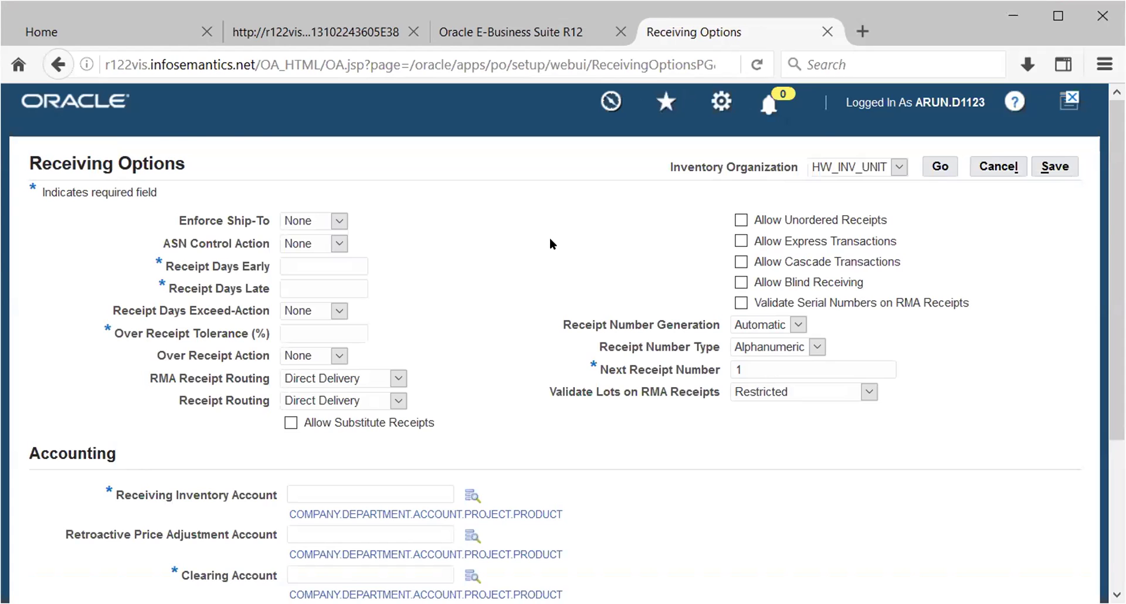
{"action": "scroll", "coordinate": [555, 240], "scroll_direction": "down", "scroll_amount": 3}
{"action": "scroll", "coordinate": [604, 291], "scroll_direction": "up", "scroll_amount": 3}
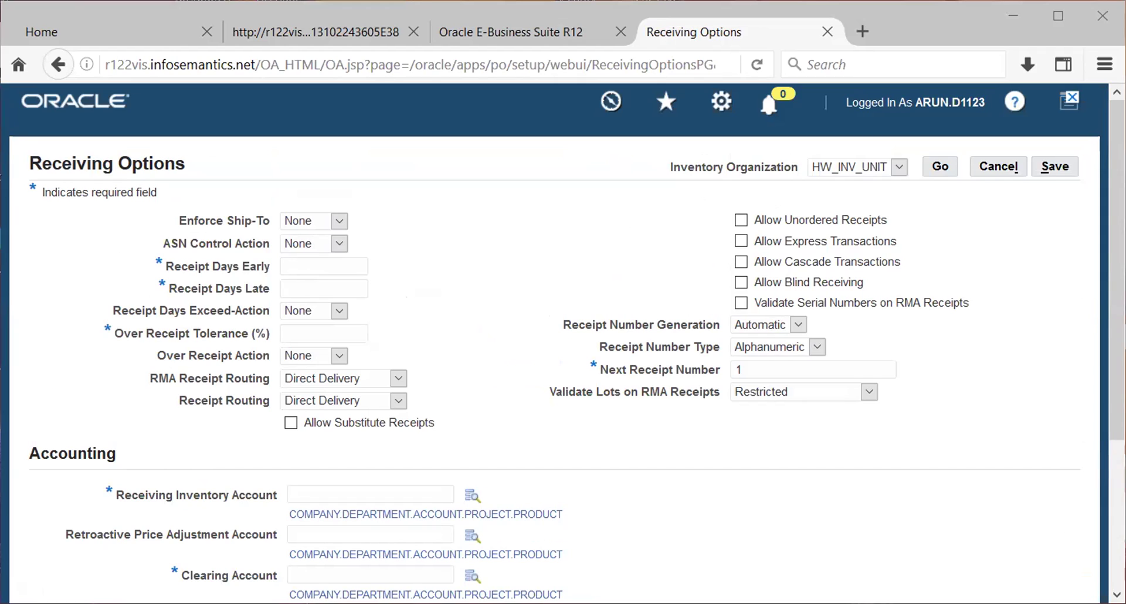
Go back to Purchasing Options and choose another operating unit from the dropdown
{"action": "key", "text": "alt+Left"}
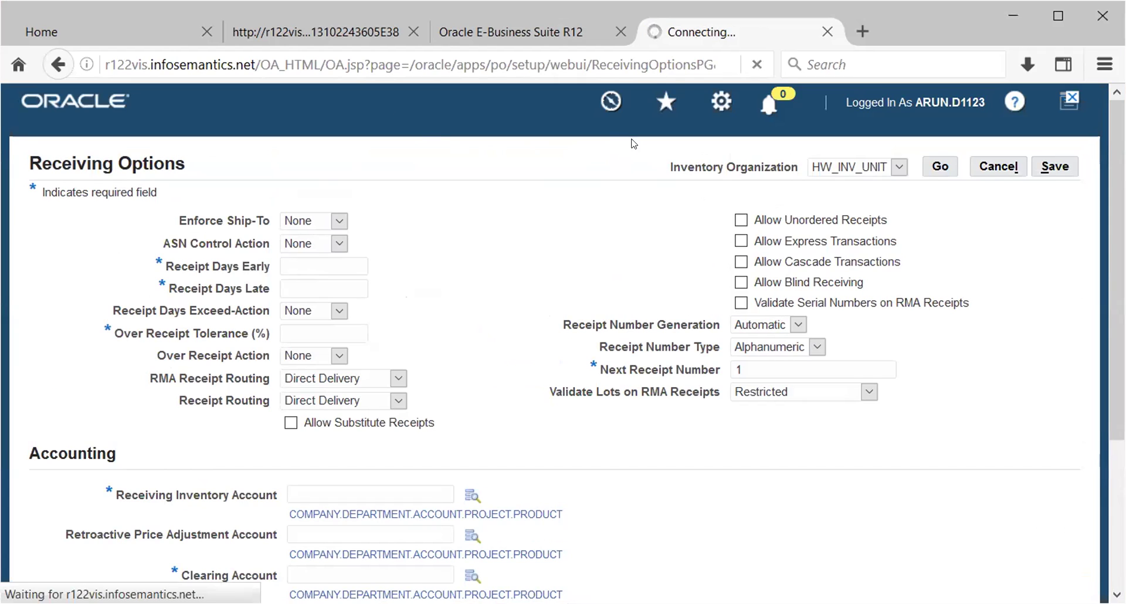
{"action": "left_click", "coordinate": [1037, 167]}
{"action": "left_click", "coordinate": [991, 212]}
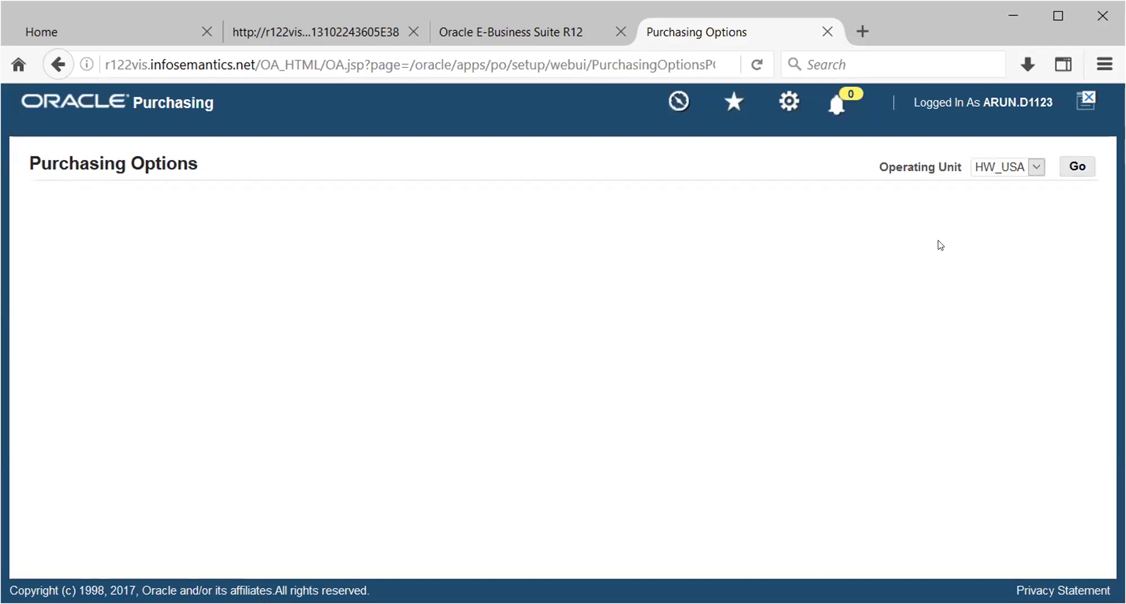
Load Purchasing Options for the HW_USA operating unit
{"action": "left_click", "coordinate": [1076, 165]}
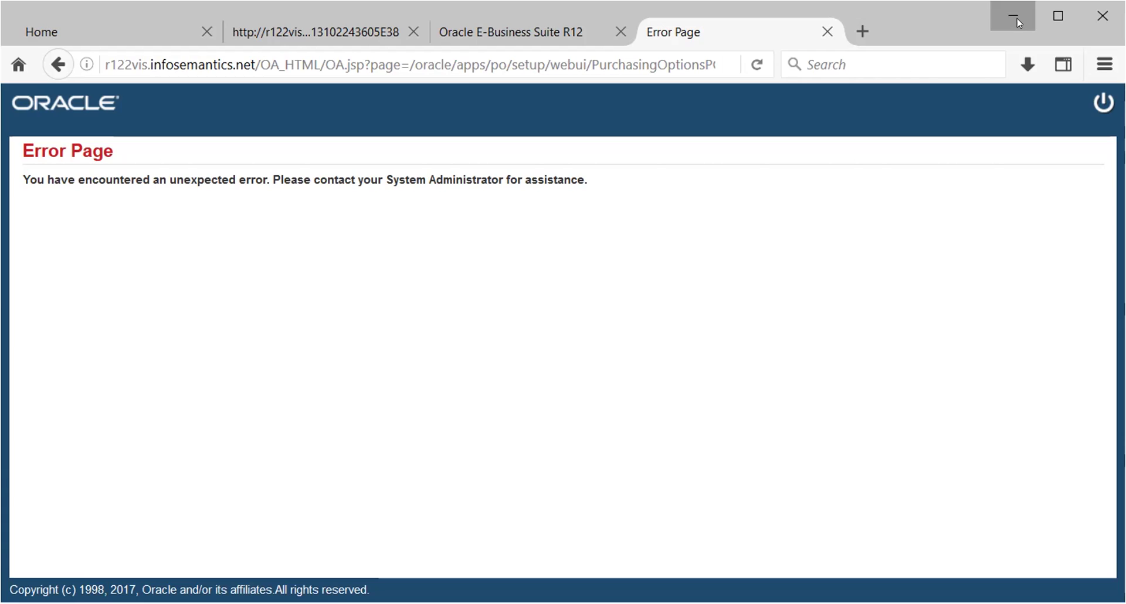
Switch to the HW_PO responsibility by filtering responsibilities with 'hw_'
{"action": "left_click", "coordinate": [1019, 23]}
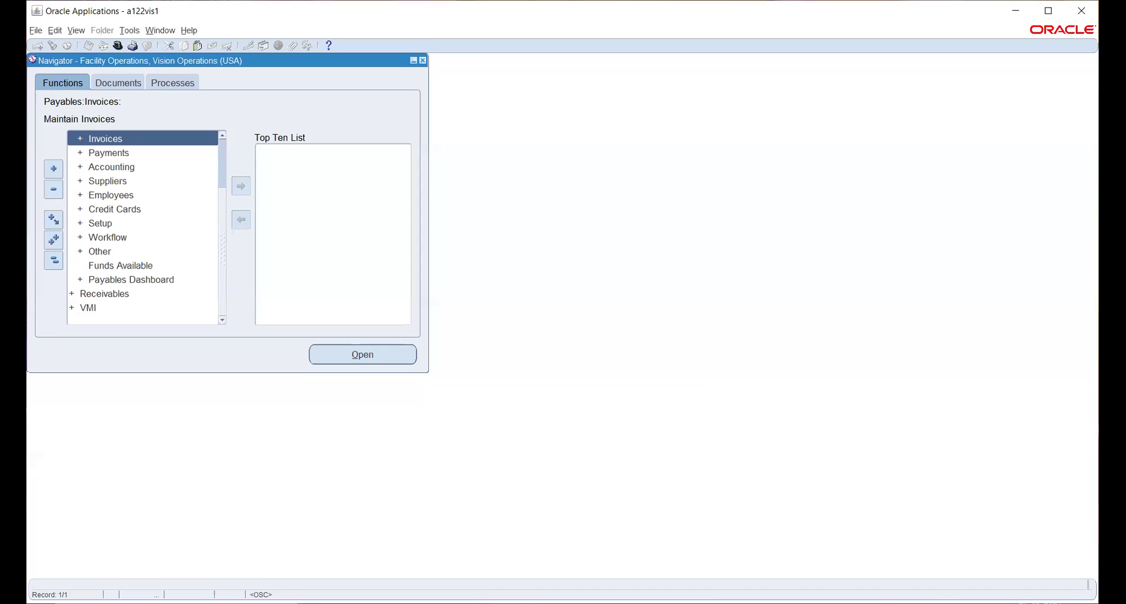
{"action": "left_click", "coordinate": [54, 260]}
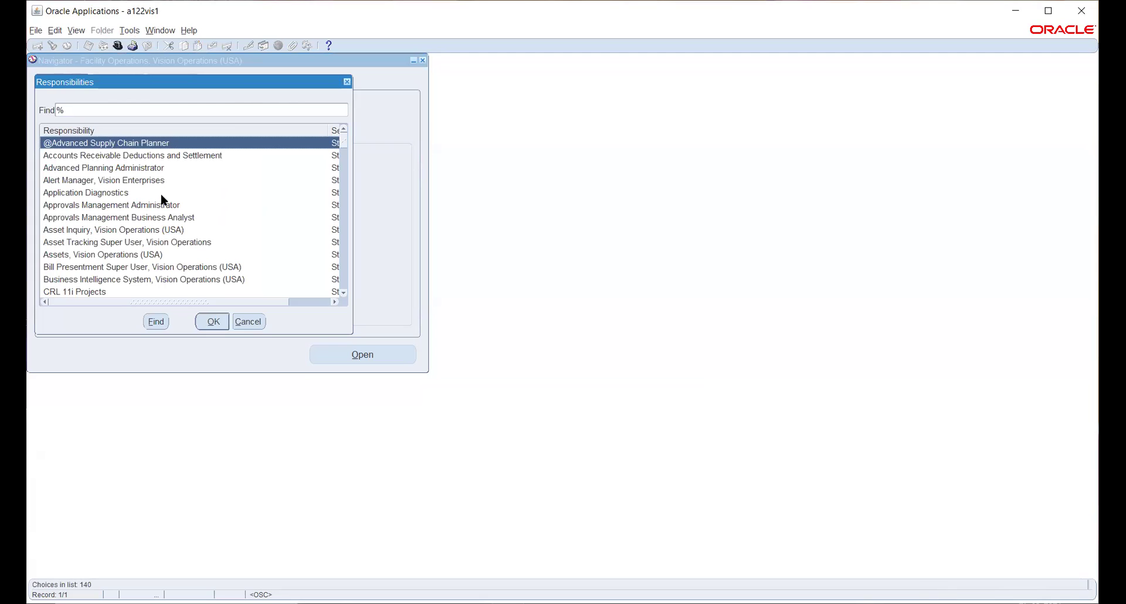
{"action": "type", "text": "hw_"}
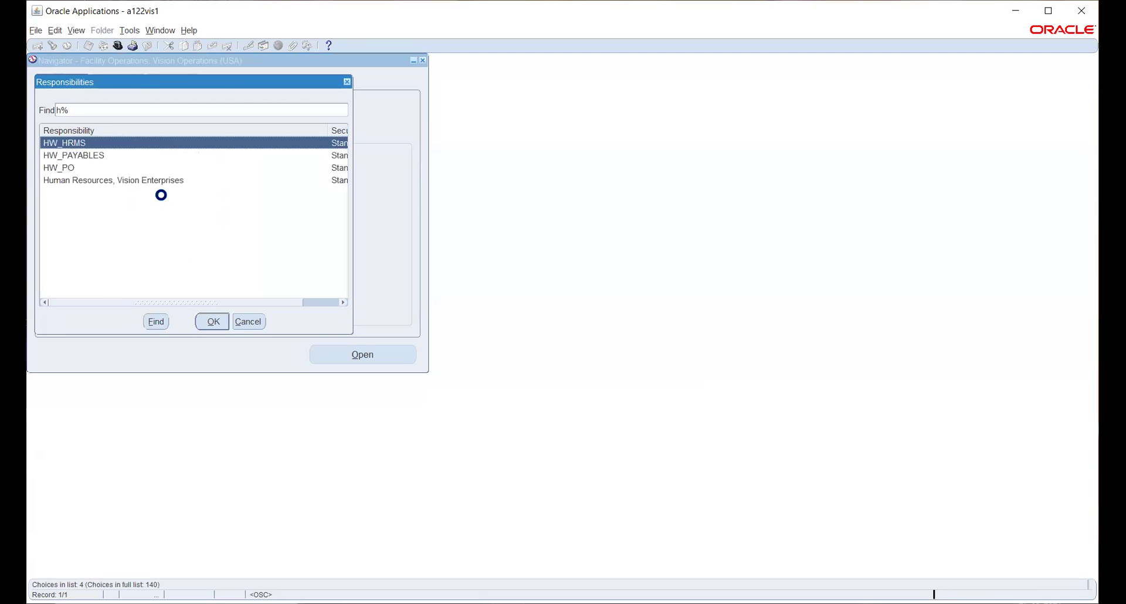
{"action": "key", "text": "Down"}
{"action": "key", "text": "Down"}
{"action": "key", "text": "Return"}
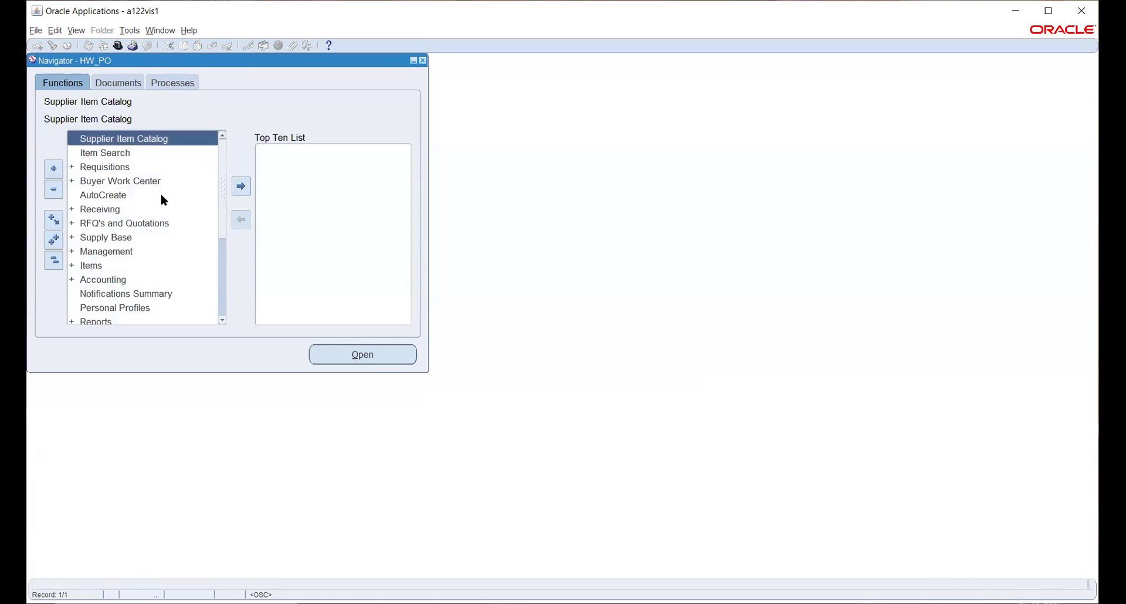
Open Financial Options under Setup > Organizations in the Navigator
{"action": "scroll", "coordinate": [132, 219], "scroll_direction": "down", "scroll_amount": 3}
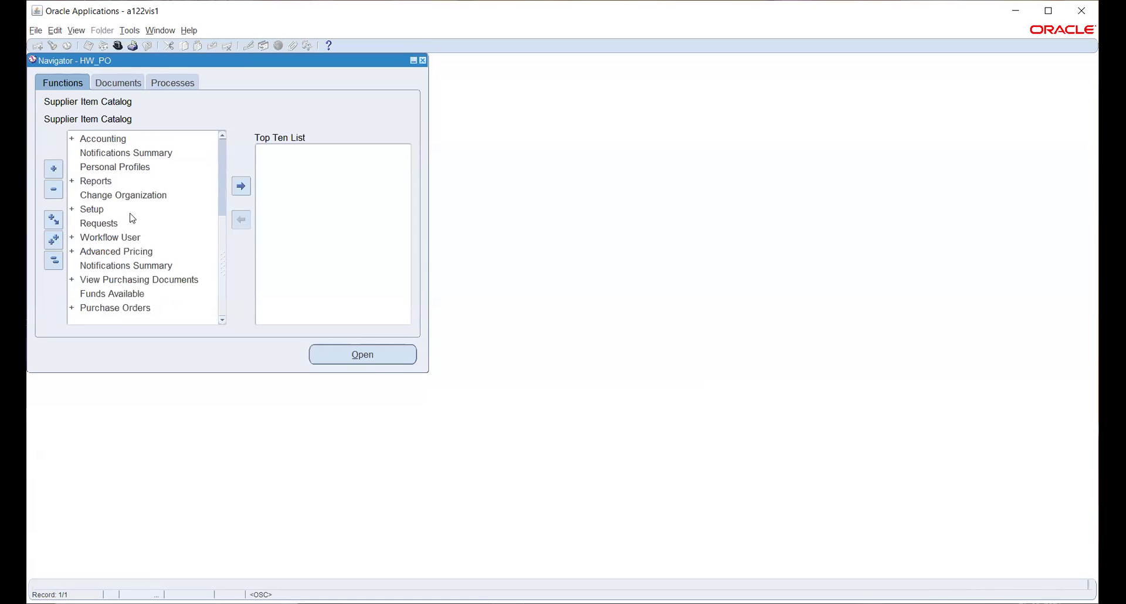
{"action": "double_click", "coordinate": [94, 209]}
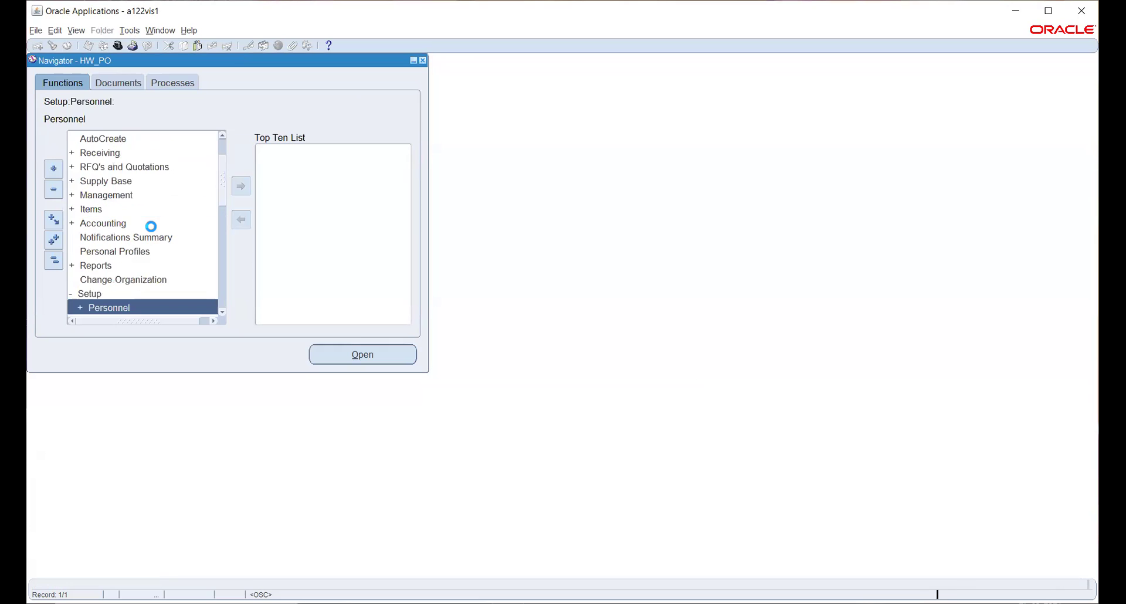
{"action": "scroll", "coordinate": [141, 247], "scroll_direction": "down", "scroll_amount": 3}
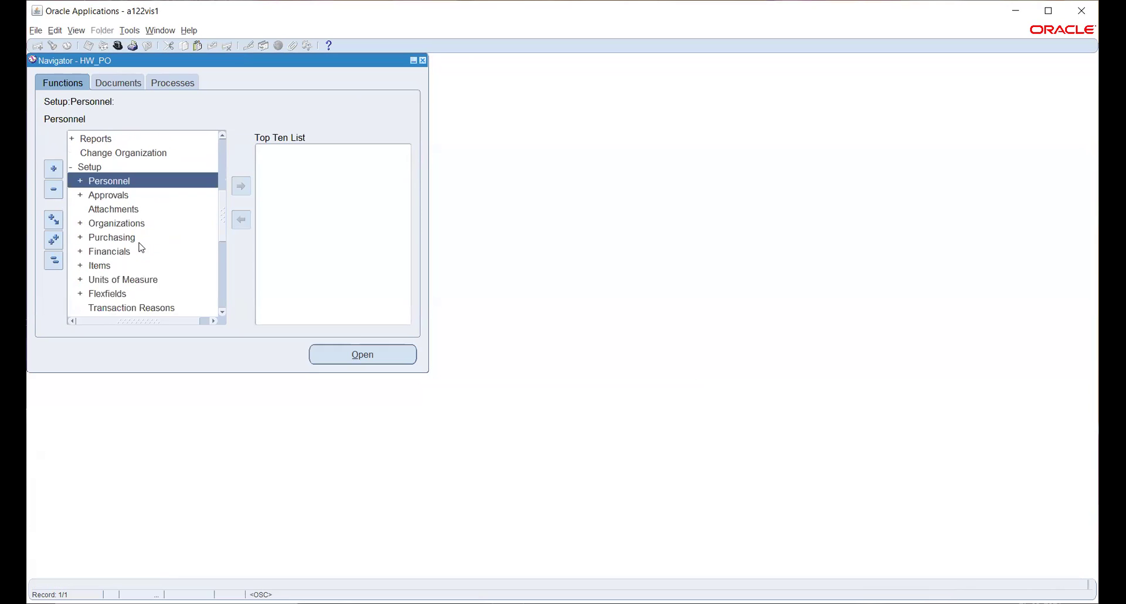
{"action": "left_click", "coordinate": [109, 223]}
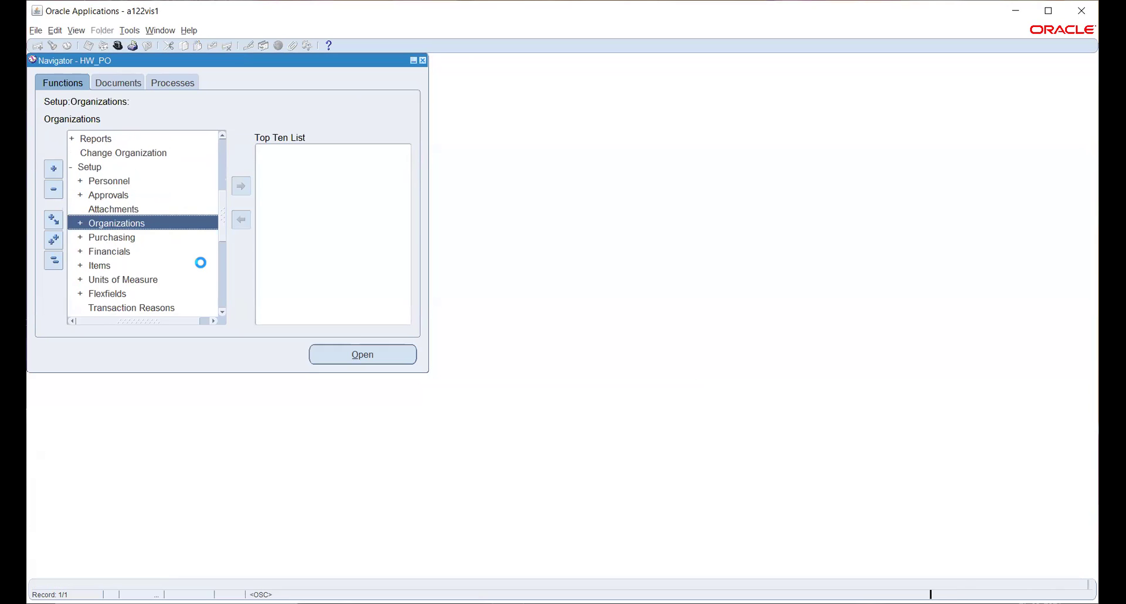
{"action": "scroll", "coordinate": [186, 243], "scroll_direction": "down", "scroll_amount": 3}
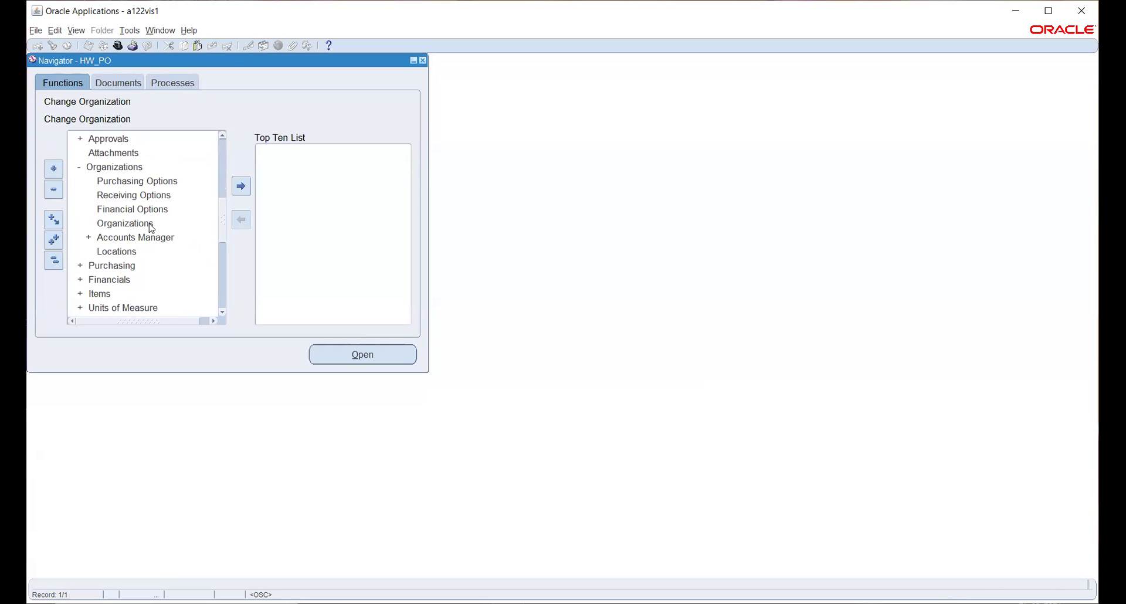
{"action": "left_click", "coordinate": [121, 210]}
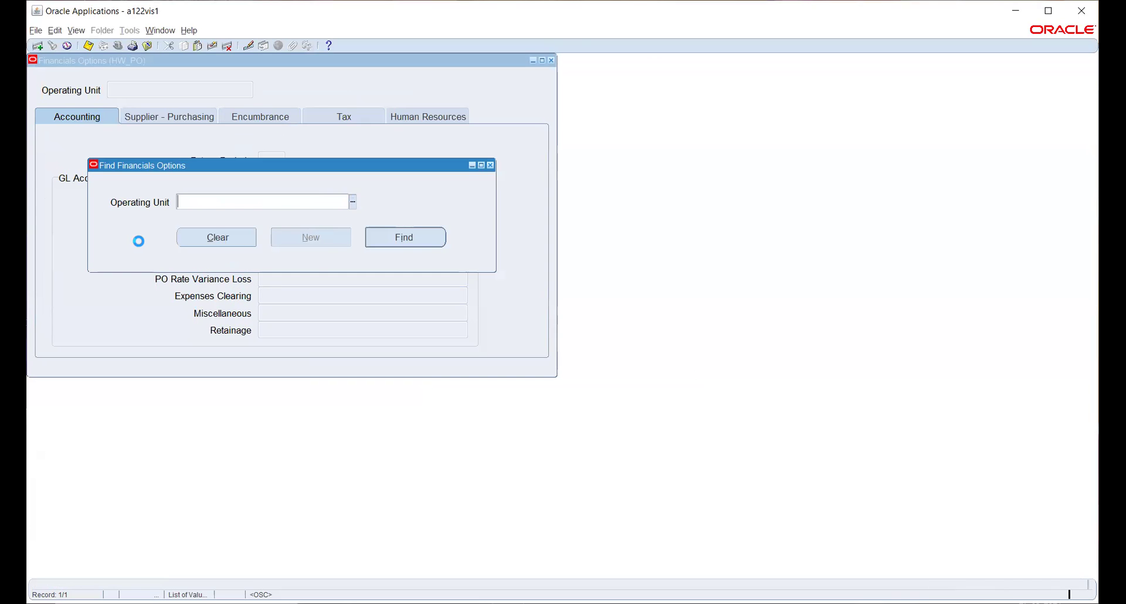
Pick HW_USA from the Operating Unit list and create new Financials Options for it
{"action": "key", "text": "ctrl+l"}
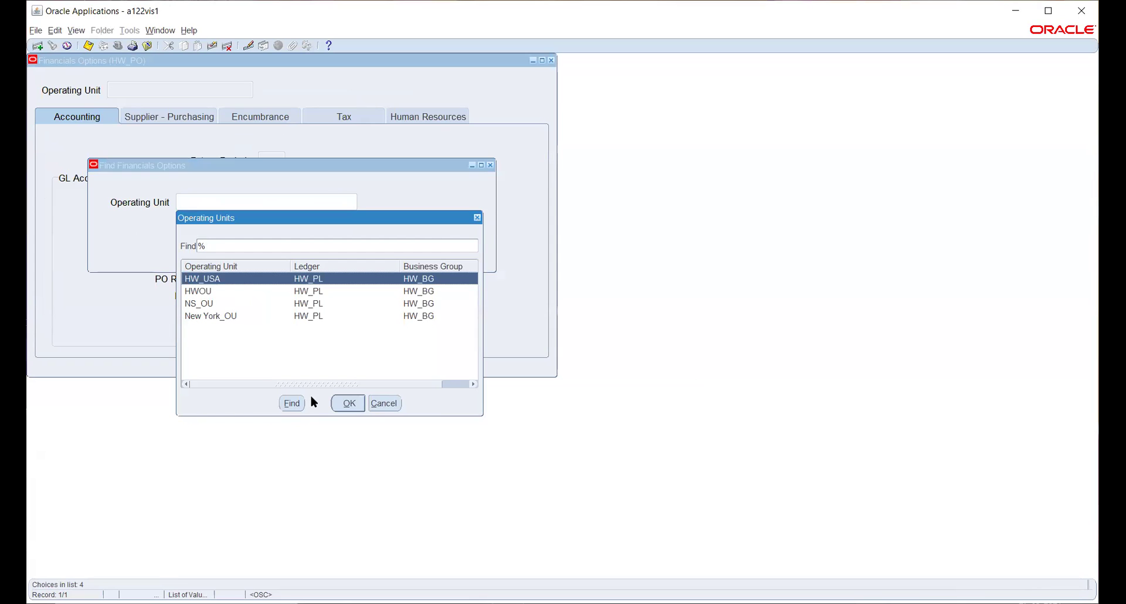
{"action": "left_click", "coordinate": [346, 404]}
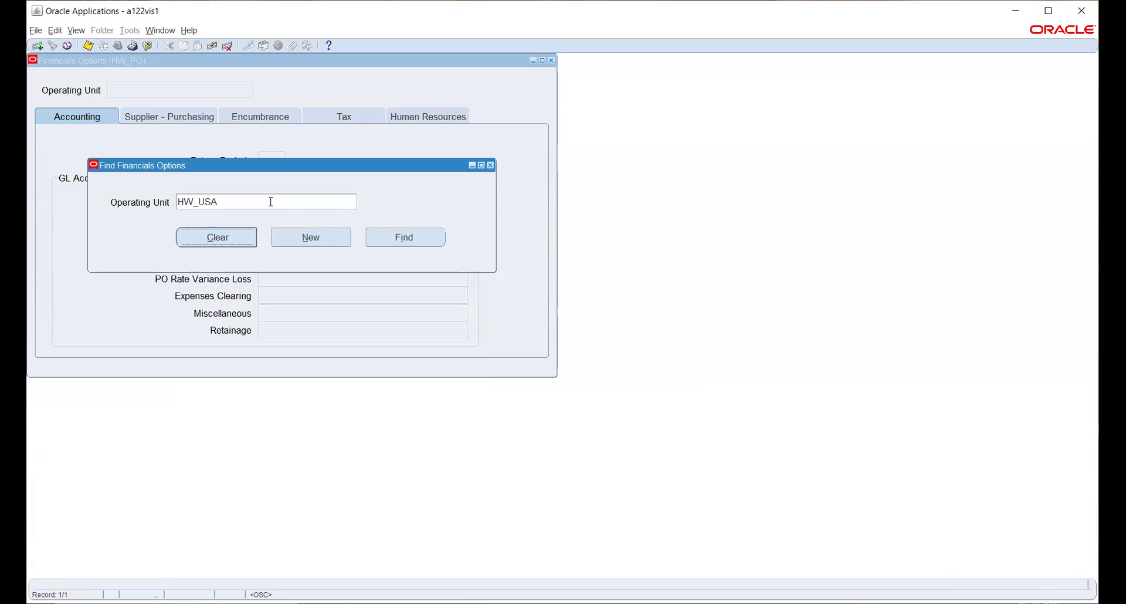
{"action": "left_click", "coordinate": [309, 237]}
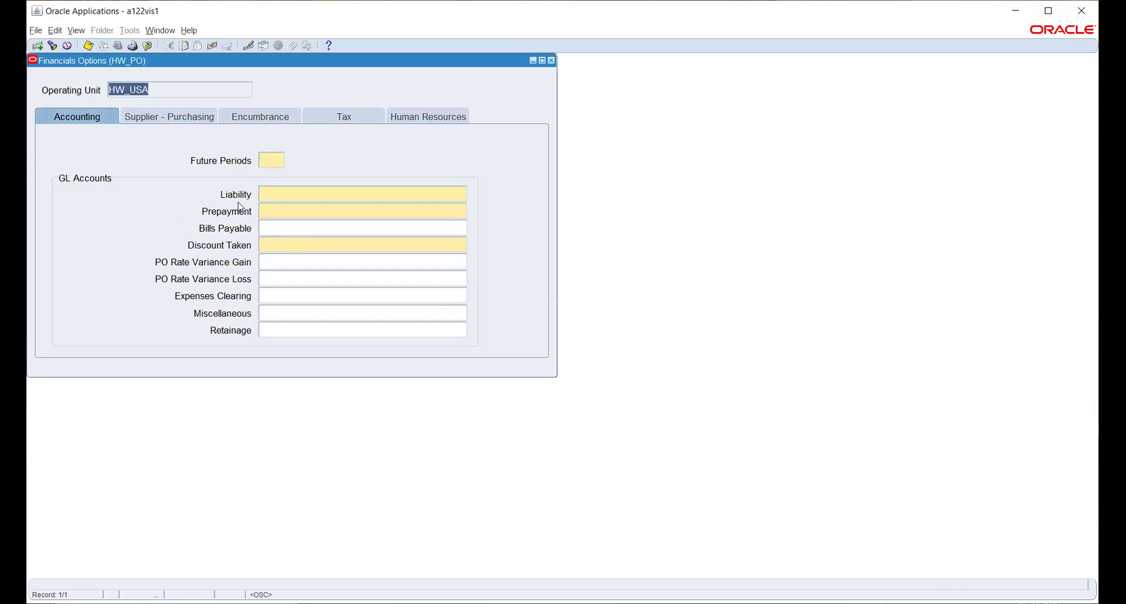
Set Future Periods to 1
{"action": "left_click", "coordinate": [270, 162]}
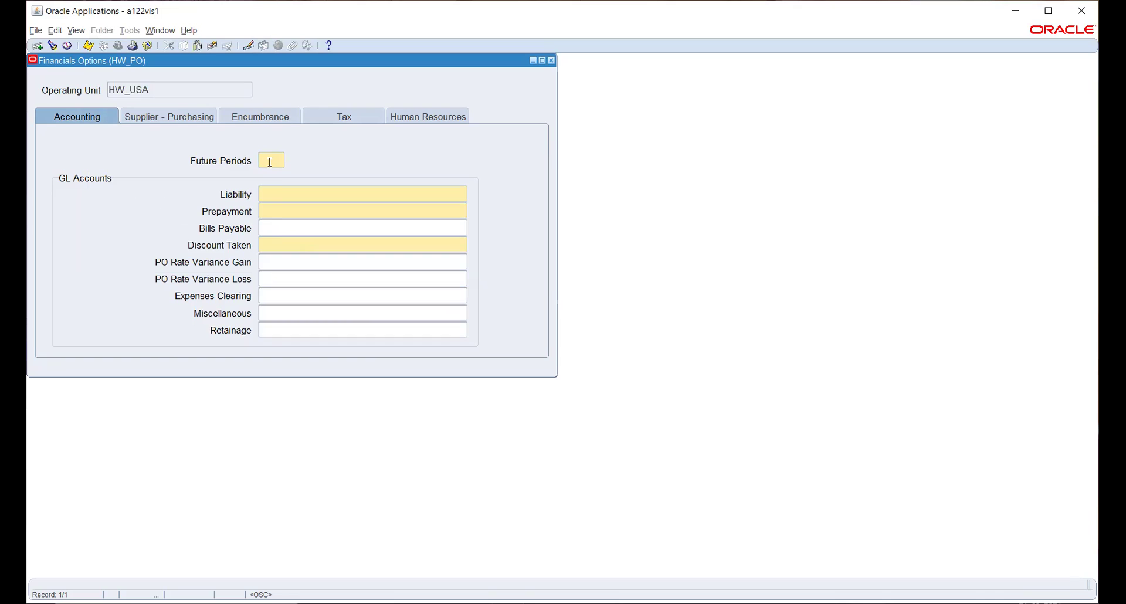
{"action": "type", "text": "1"}
{"action": "key", "text": "Tab"}
Build the Liability account from company 100, department 200 and account 2210
{"action": "left_click", "coordinate": [463, 195]}
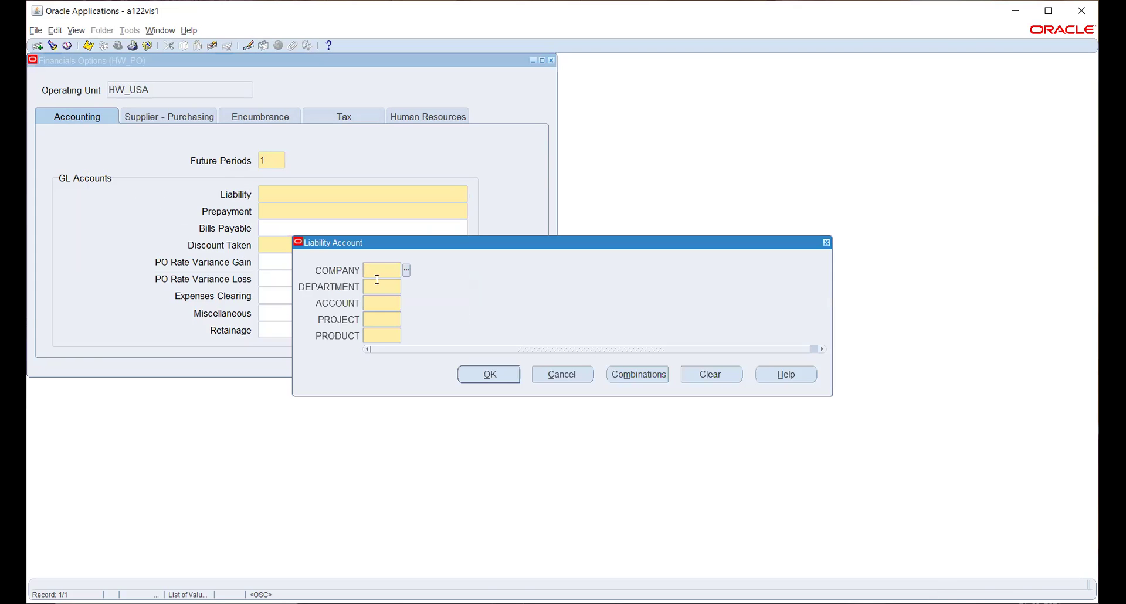
{"action": "left_click", "coordinate": [406, 270]}
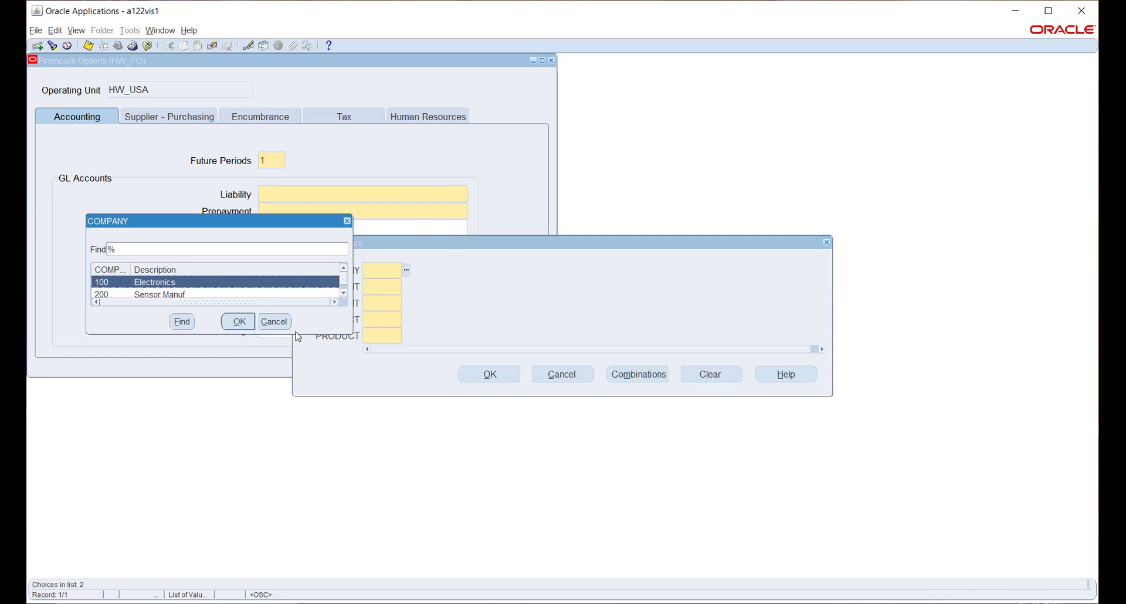
{"action": "left_click_drag", "start_coordinate": [305, 334], "coordinate": [306, 439]}
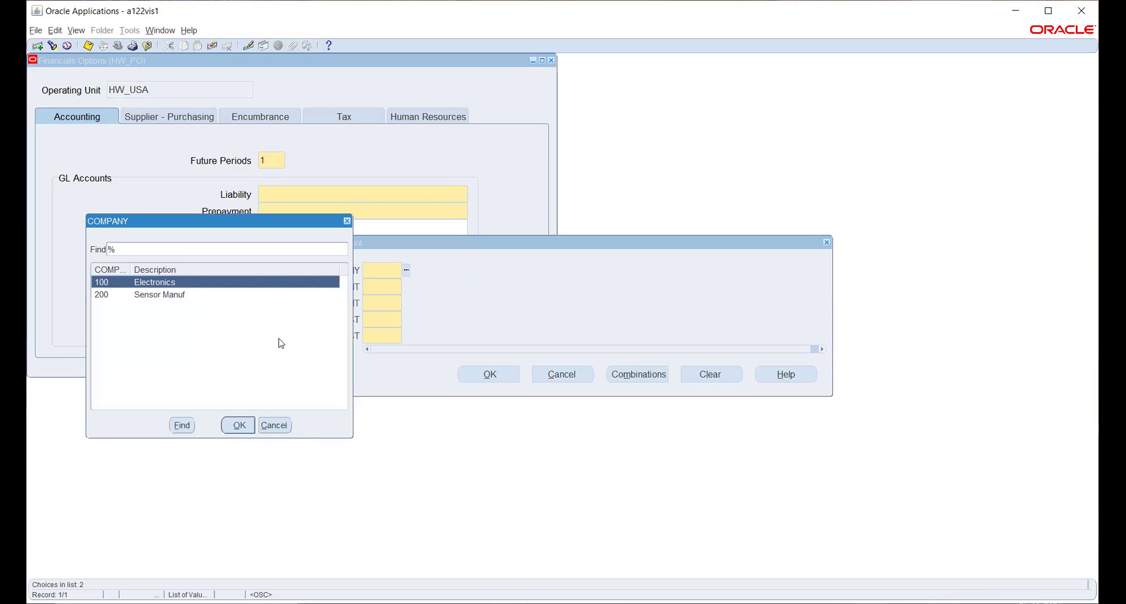
{"action": "left_click", "coordinate": [246, 427]}
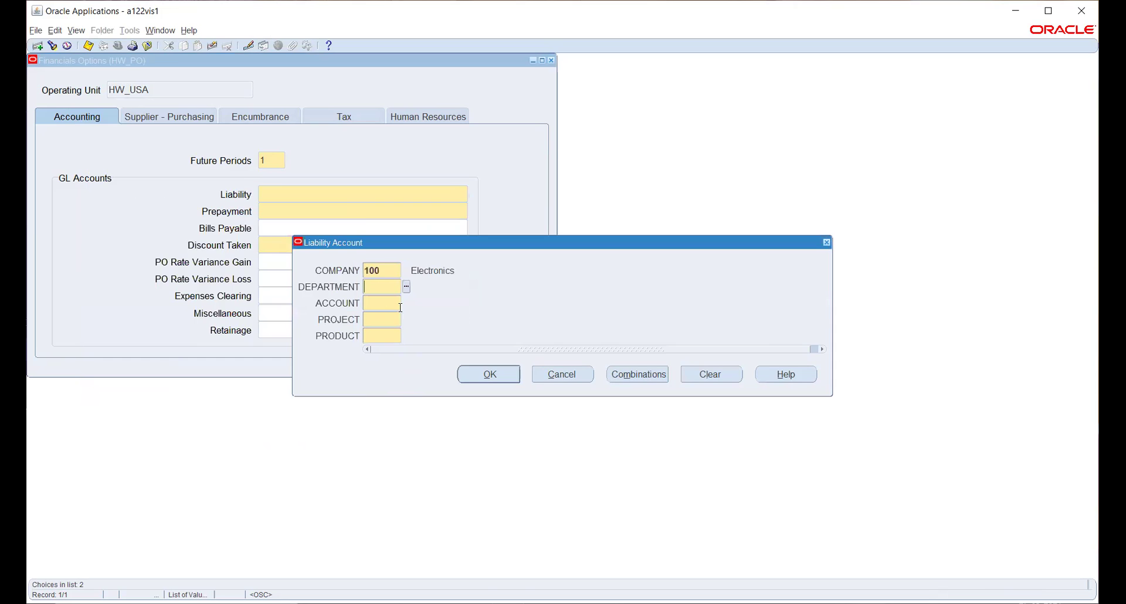
{"action": "left_click", "coordinate": [406, 287]}
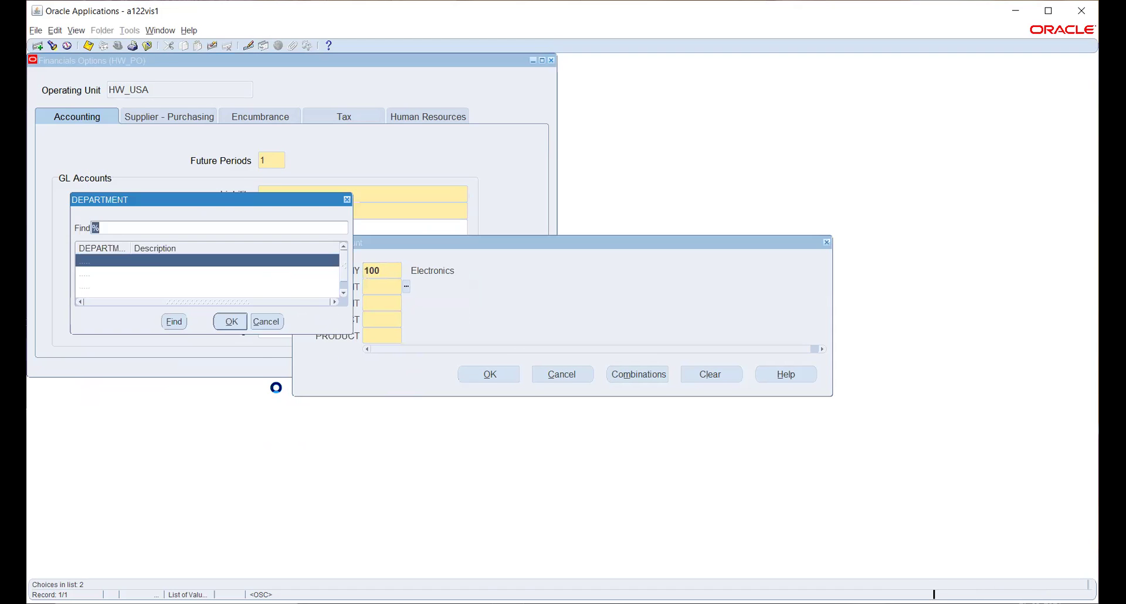
{"action": "left_click", "coordinate": [178, 277]}
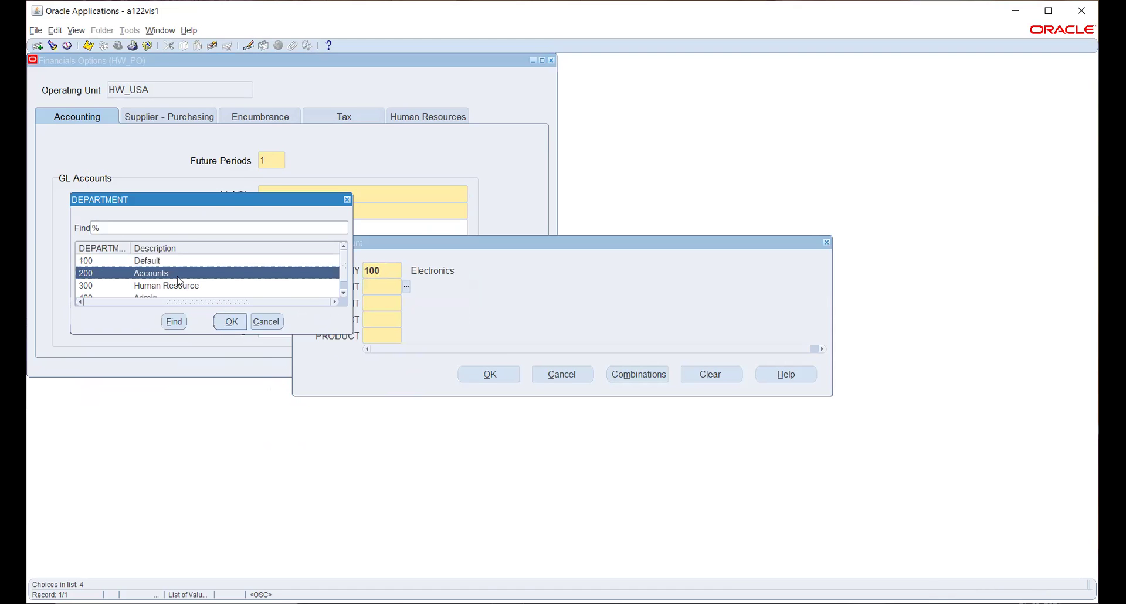
{"action": "left_click", "coordinate": [231, 322]}
{"action": "left_click", "coordinate": [406, 304]}
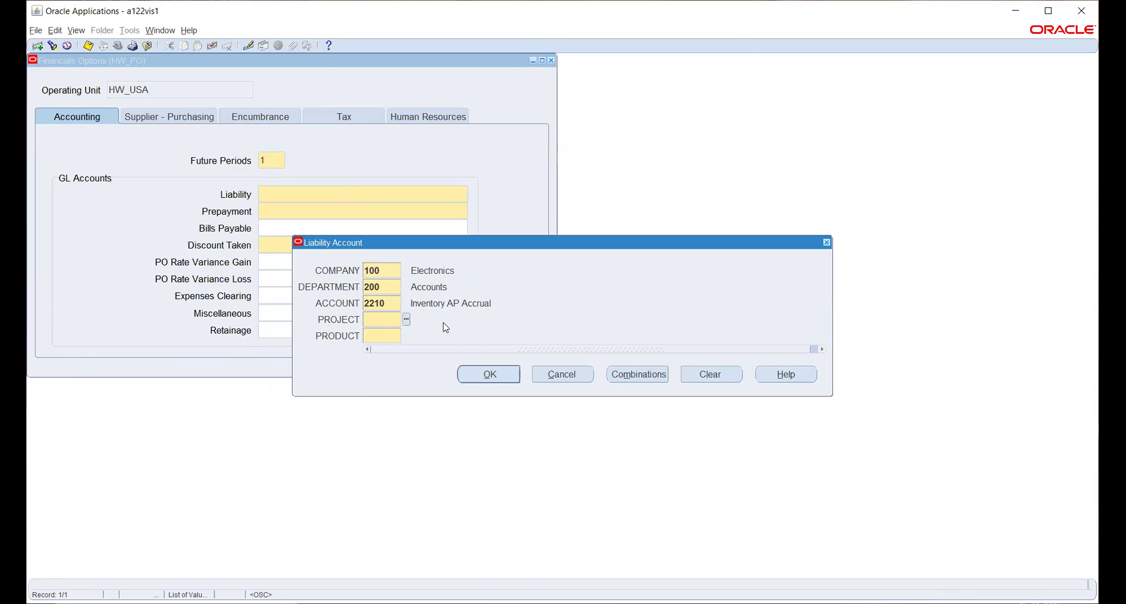
Cancel the Liability combination and dismiss the required-field warning
{"action": "key", "text": "shift+Tab"}
{"action": "left_click", "coordinate": [574, 376]}
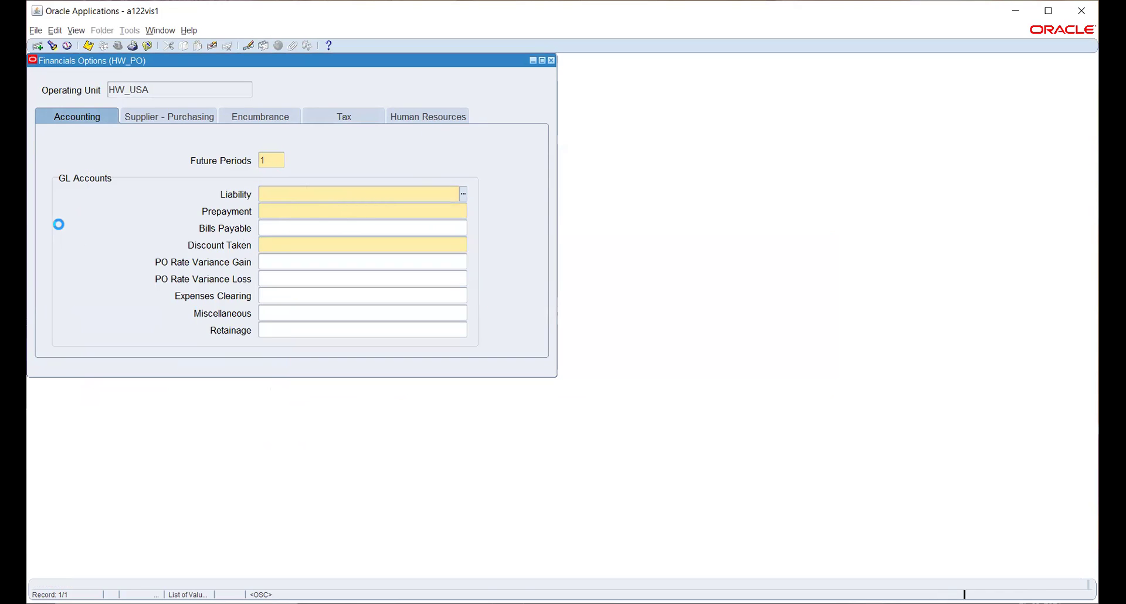
{"action": "left_click", "coordinate": [575, 348]}
Close Financials Options and switch responsibility to General Ledger, Vision Operations (USA)
{"action": "left_click", "coordinate": [572, 347]}
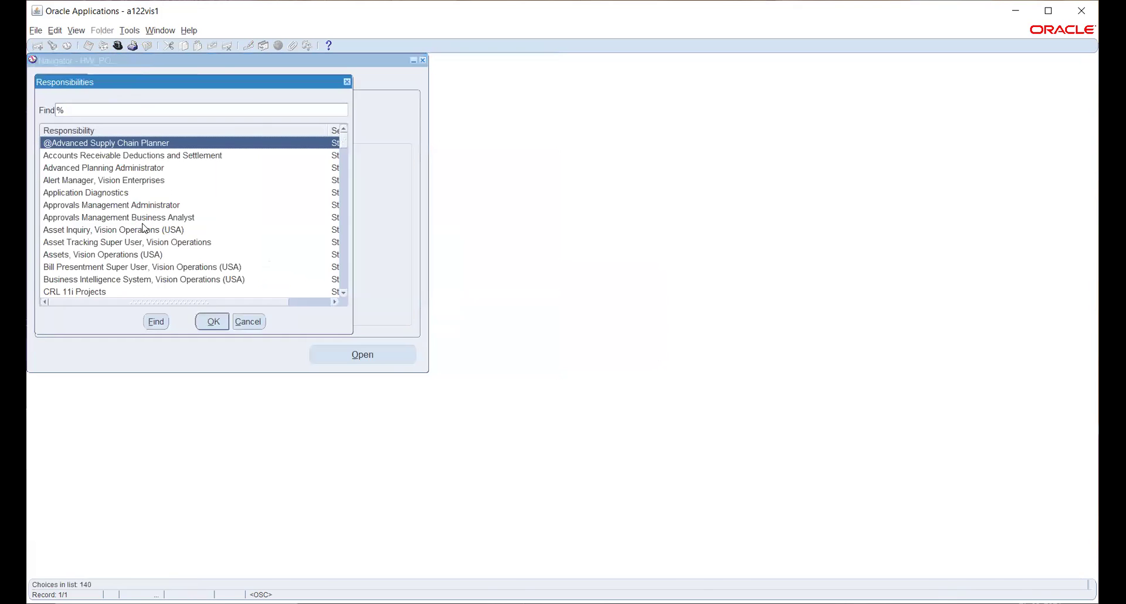
{"action": "type", "text": "hw_%"}
{"action": "key", "text": "Return"}
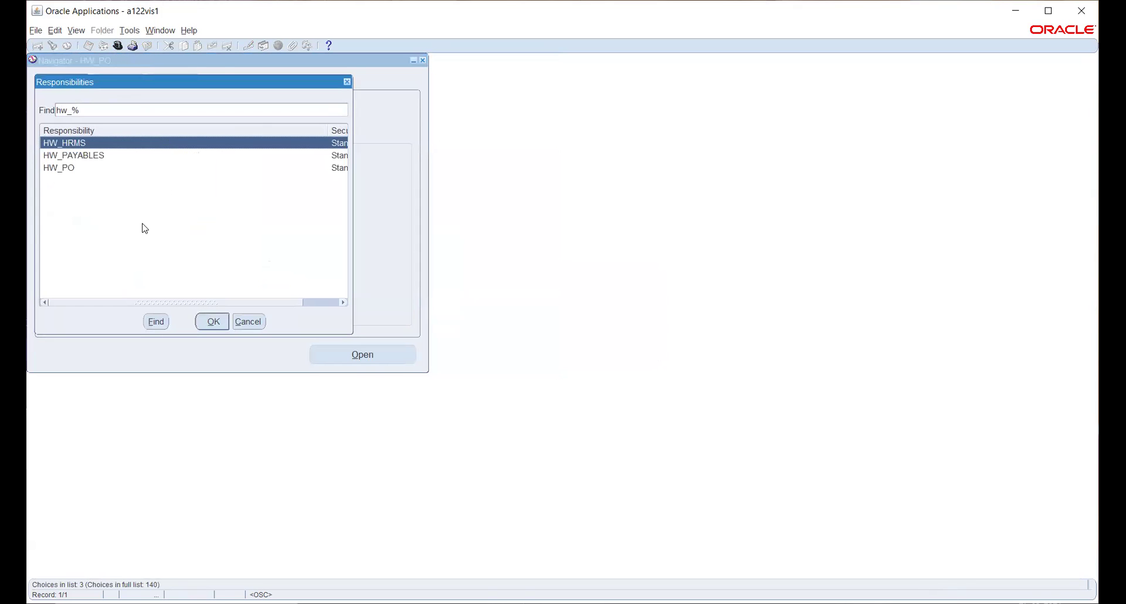
{"action": "key", "text": "BackSpace"}
{"action": "key", "text": "BackSpace"}
{"action": "key", "text": "BackSpace"}
{"action": "key", "text": "BackSpace"}
{"action": "type", "text": "h%"}
{"action": "key", "text": "Return"}
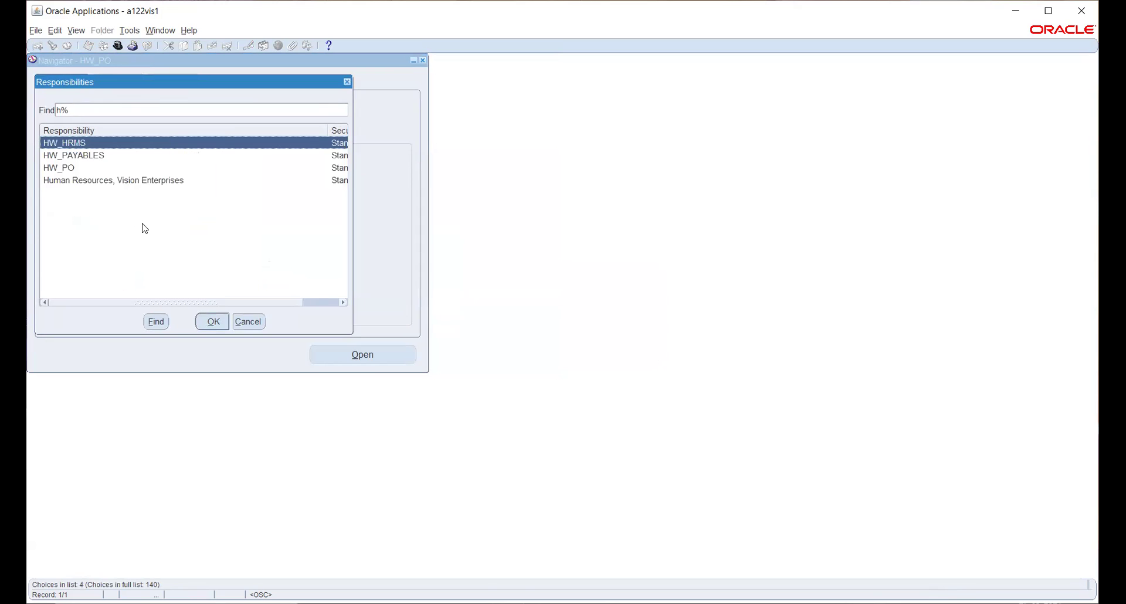
{"action": "key", "text": "BackSpace"}
{"action": "key", "text": "BackSpace"}
{"action": "key", "text": "Return"}
{"action": "type", "text": "g%"}
{"action": "key", "text": "Return"}
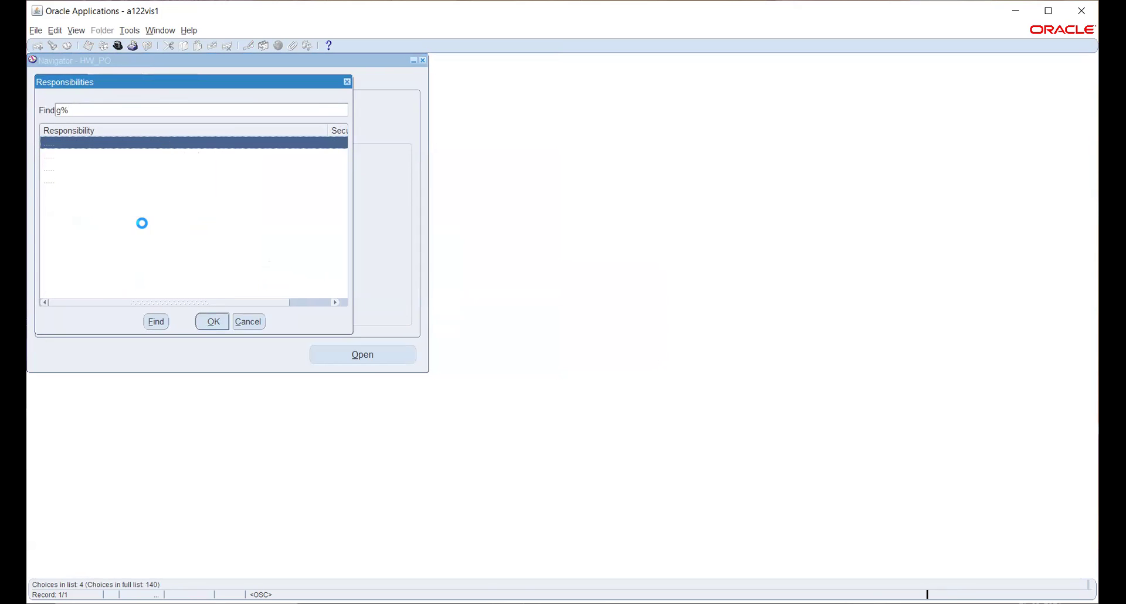
{"action": "key", "text": "Down"}
{"action": "key", "text": "Down"}
{"action": "key", "text": "Return"}
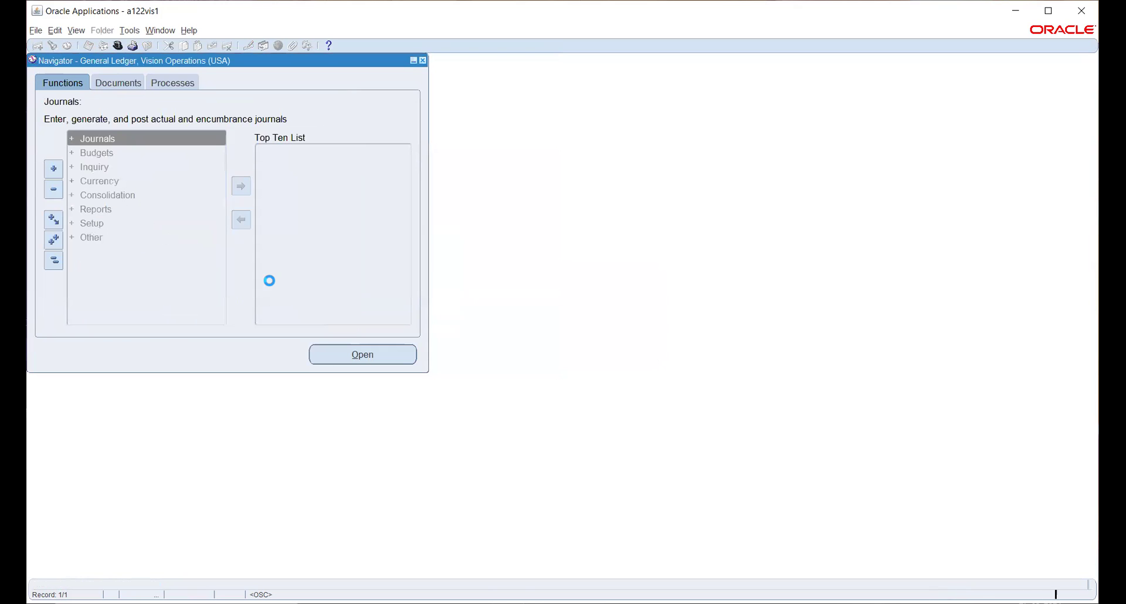
Expand Setup > Financials > Flexfields > Key and choose segment Values
{"action": "double_click", "coordinate": [86, 222]}
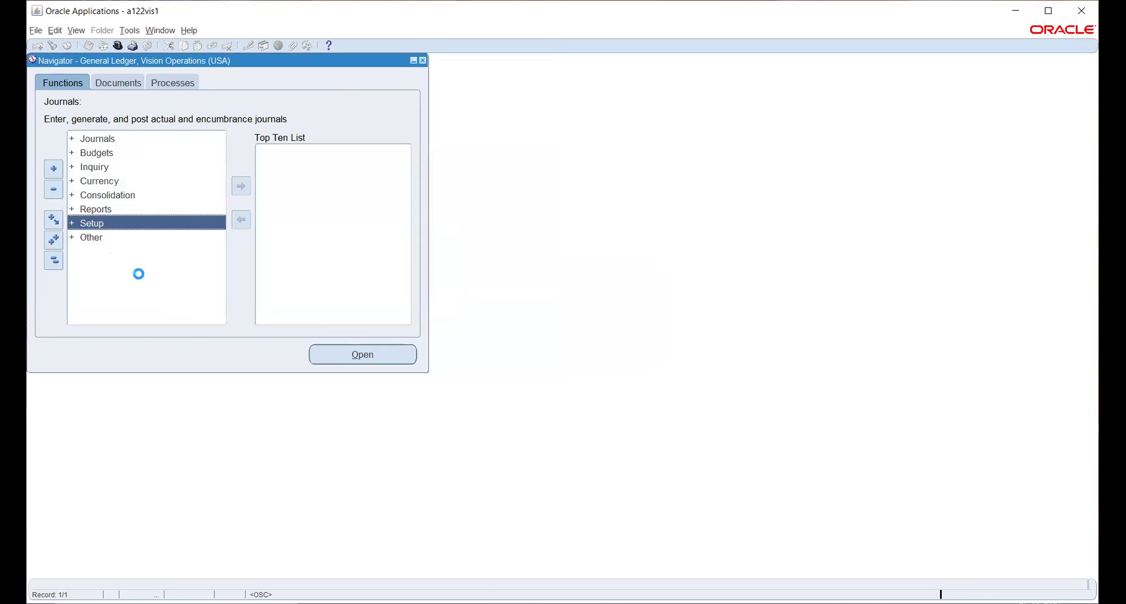
{"action": "double_click", "coordinate": [110, 237]}
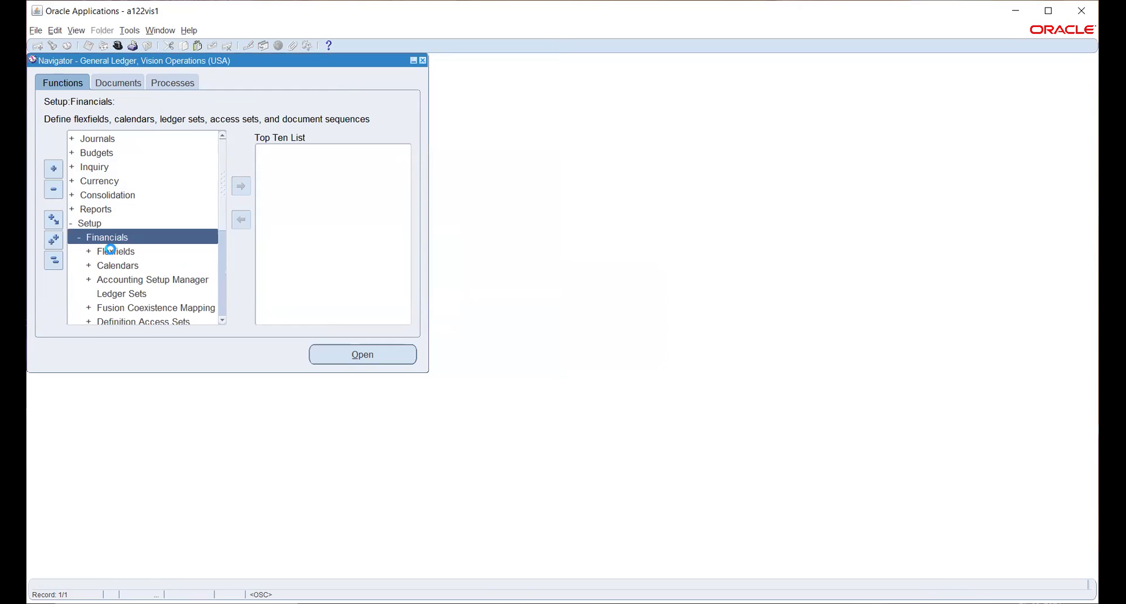
{"action": "double_click", "coordinate": [110, 251]}
{"action": "double_click", "coordinate": [124, 267]}
{"action": "left_click", "coordinate": [130, 293]}
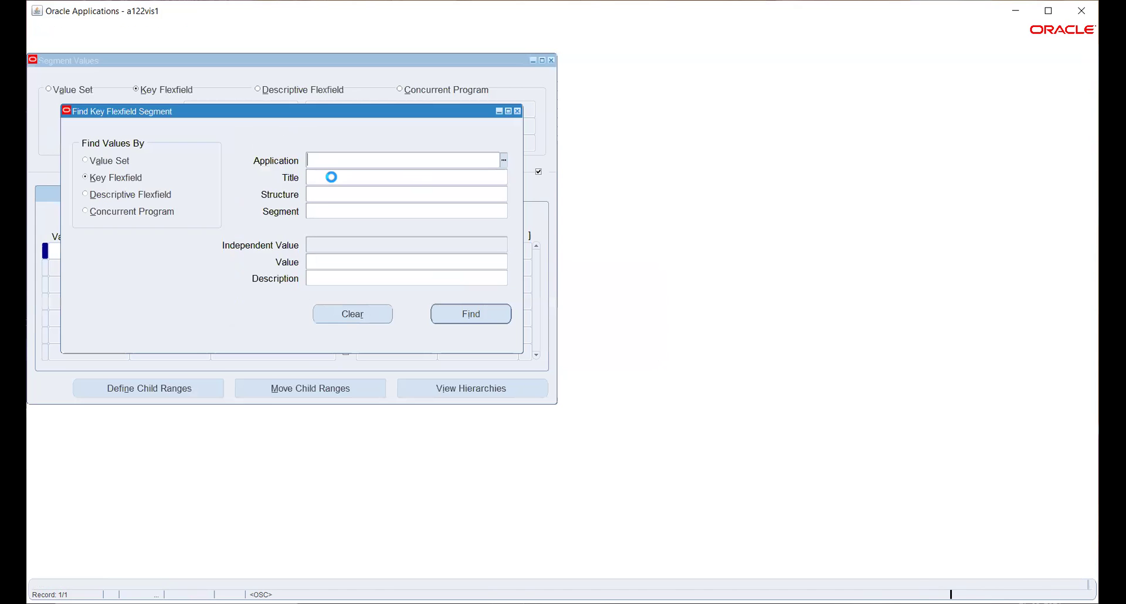
Find ACCOUNT segment values of the HW_COA Accounting Flexfield under General Ledger
{"action": "type", "text": "gene"}
{"action": "key", "text": "Tab"}
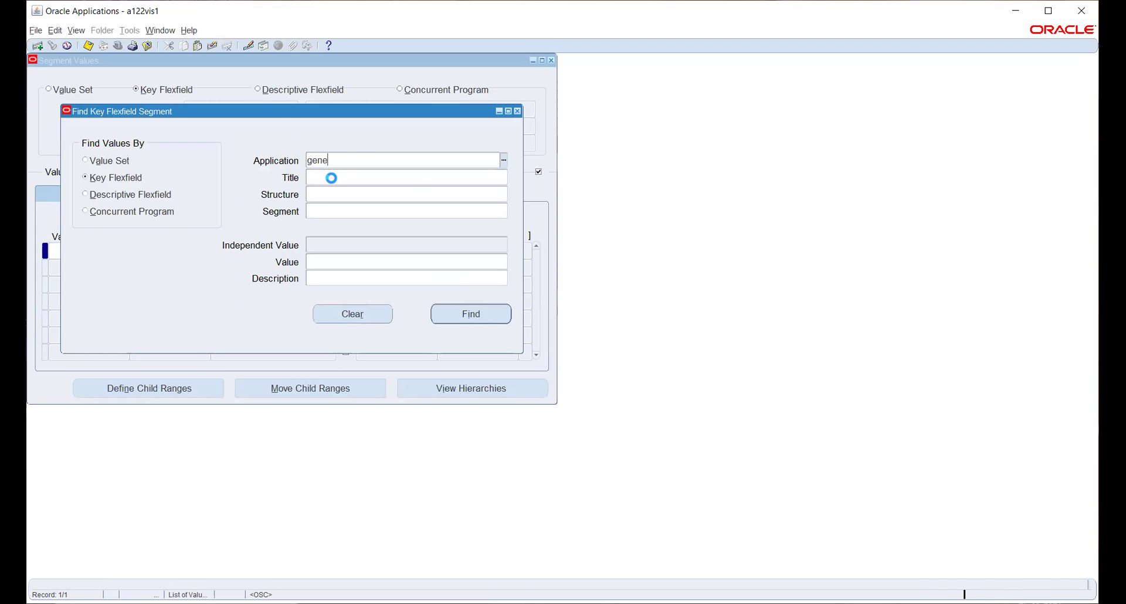
{"action": "type", "text": "acc"}
{"action": "key", "text": "Tab"}
{"action": "type", "text": "hw"}
{"action": "key", "text": "Tab"}
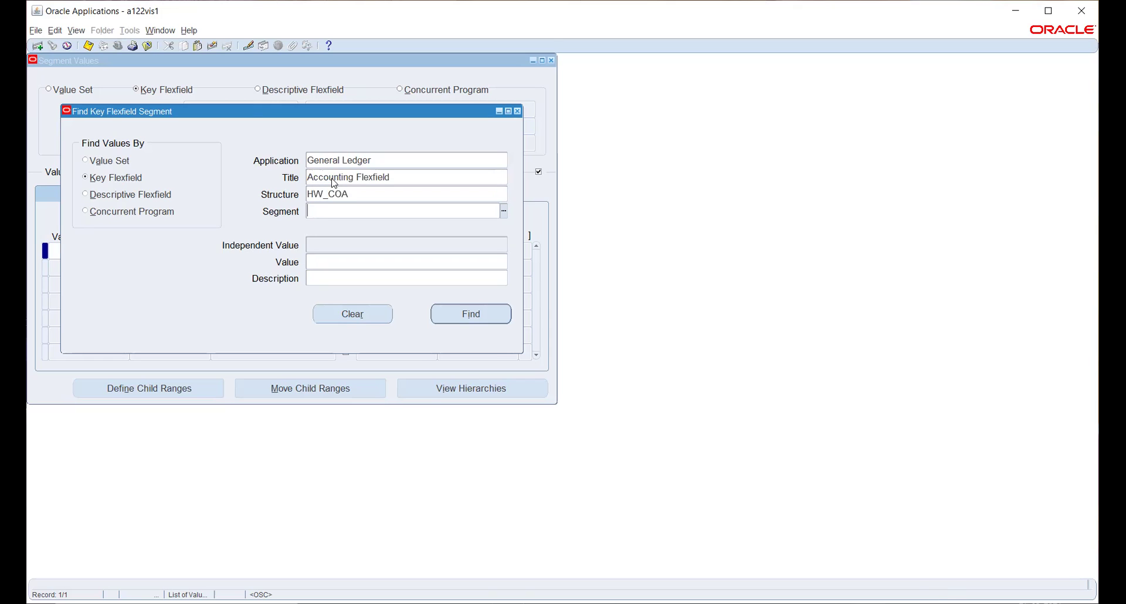
{"action": "type", "text": "acc"}
{"action": "key", "text": "Tab"}
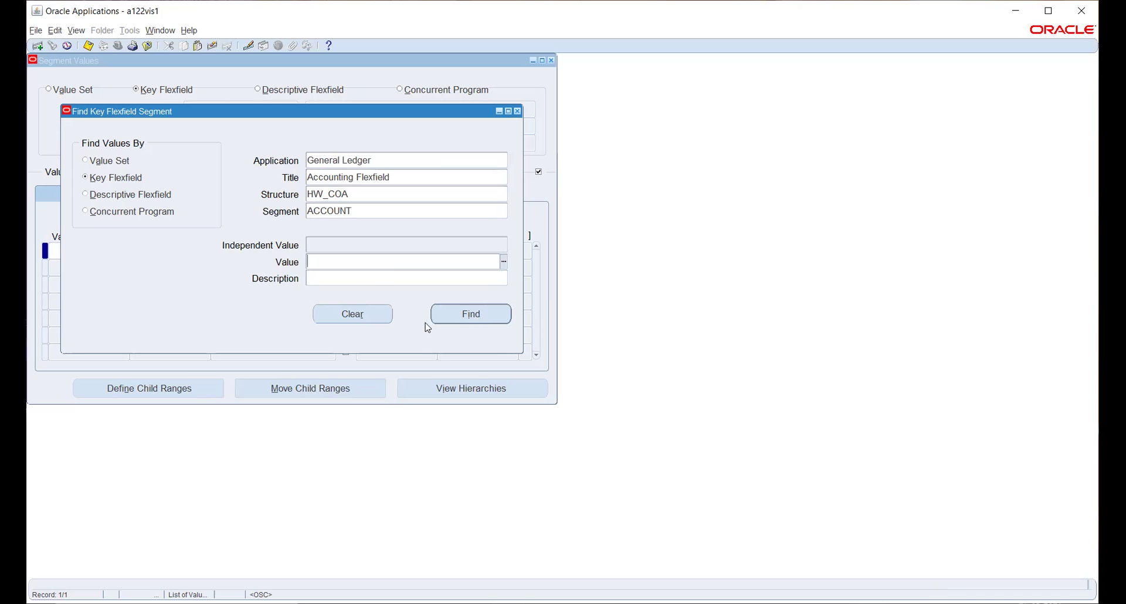
{"action": "left_click", "coordinate": [445, 314]}
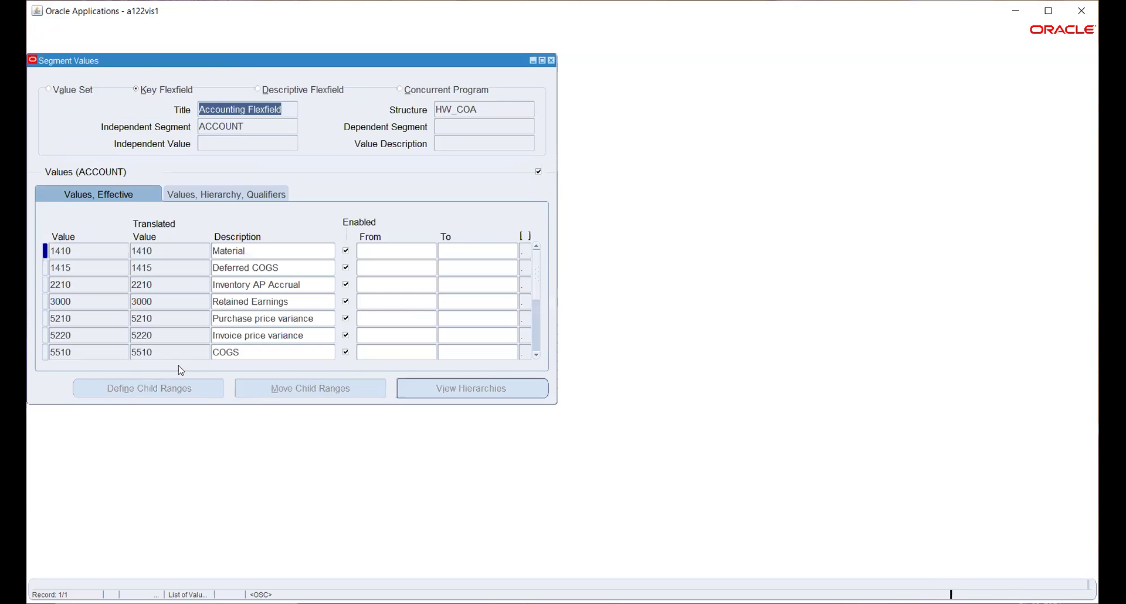
Start a new account value row; the attempted value 5220 is rejected as a duplicate
{"action": "left_click", "coordinate": [118, 351]}
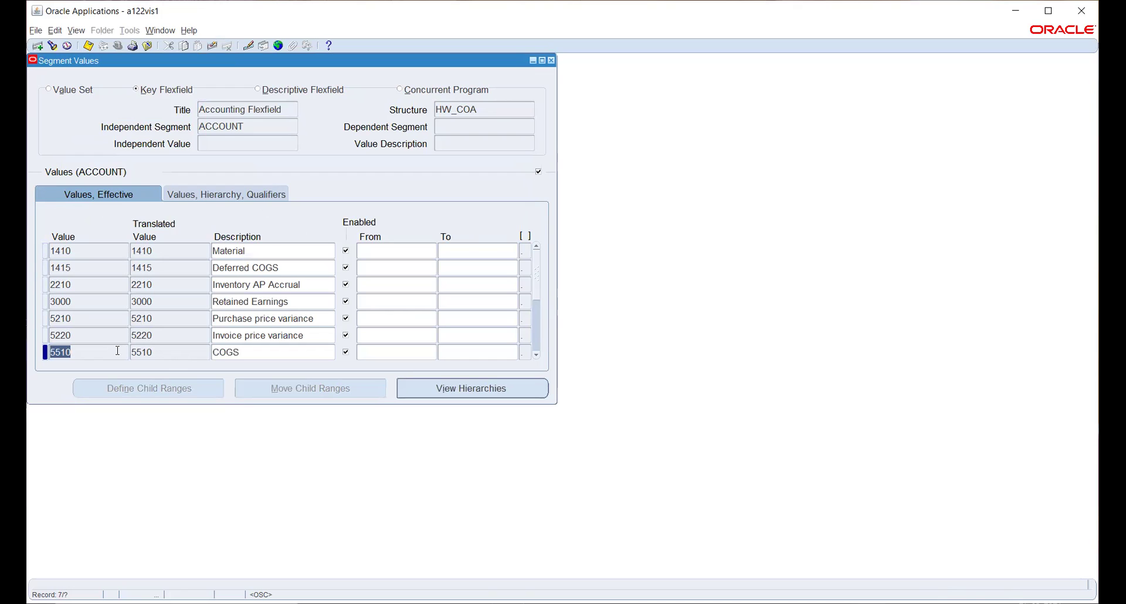
{"action": "key", "text": "Down"}
{"action": "type", "text": "3100"}
{"action": "key", "text": "BackSpace"}
{"action": "key", "text": "BackSpace"}
{"action": "key", "text": "BackSpace"}
{"action": "key", "text": "BackSpace"}
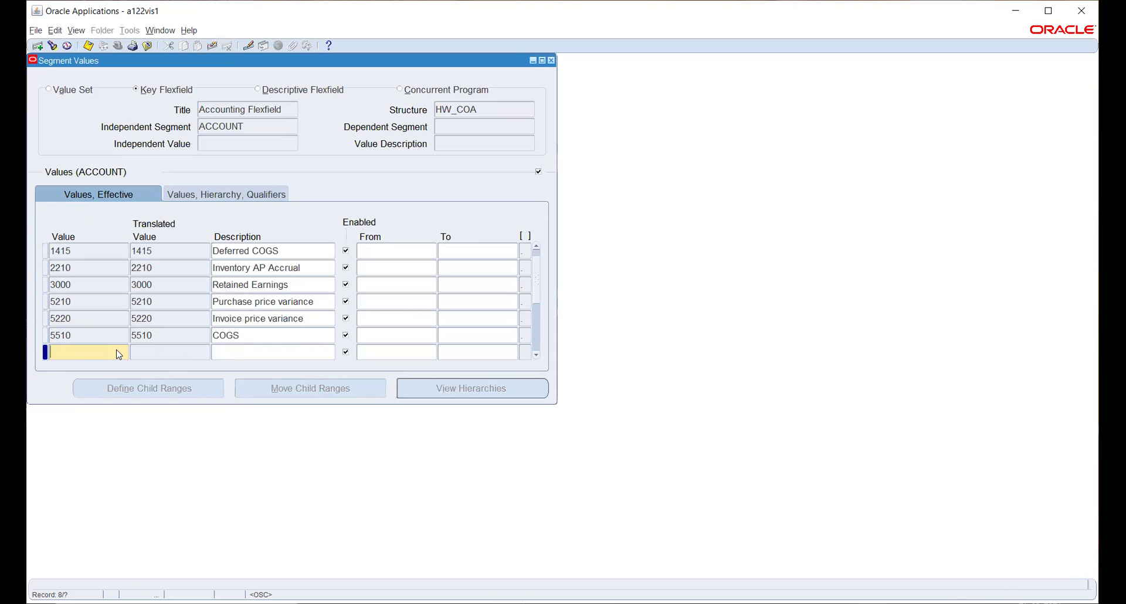
{"action": "type", "text": "5220"}
{"action": "key", "text": "Tab"}
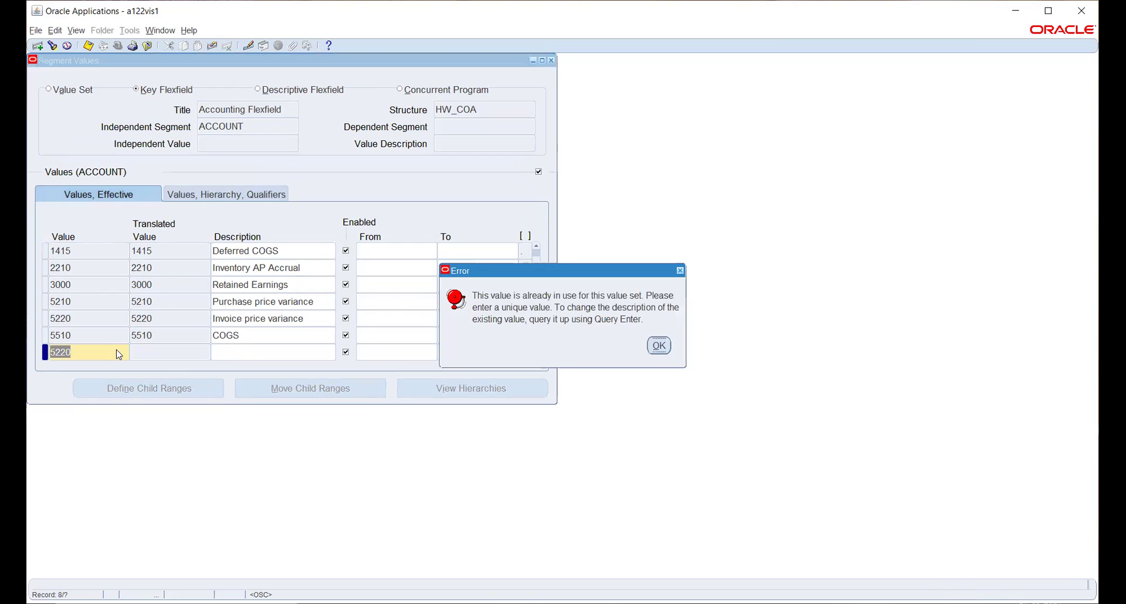
{"action": "left_click", "coordinate": [658, 346]}
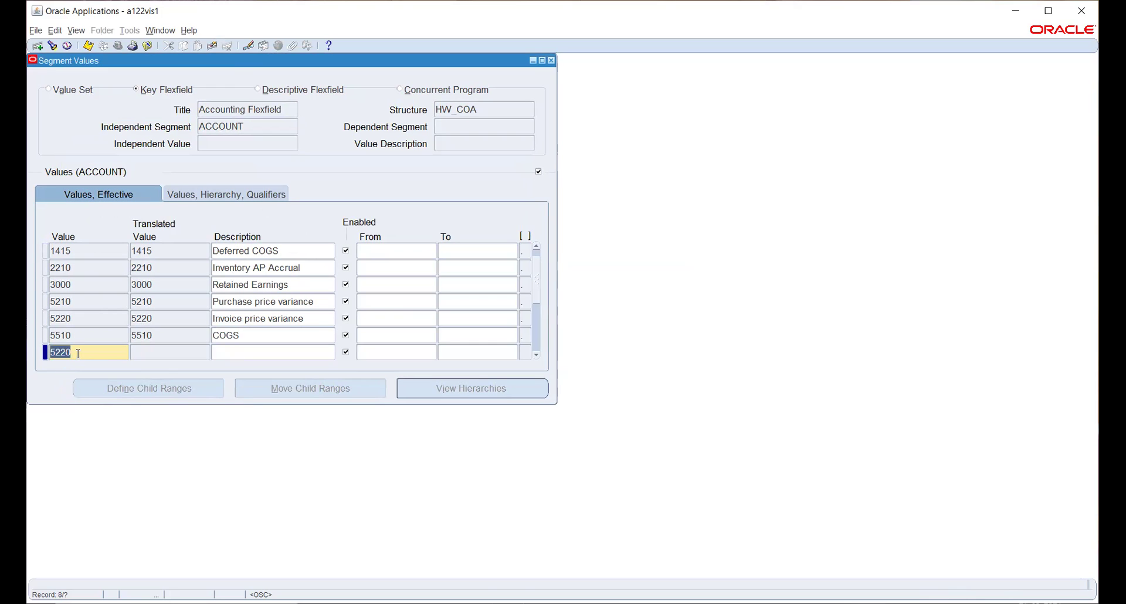
Enter value 2220 'Liability' and set its Account Type qualifier to Liability
{"action": "type", "text": "2220"}
{"action": "key", "text": "Tab"}
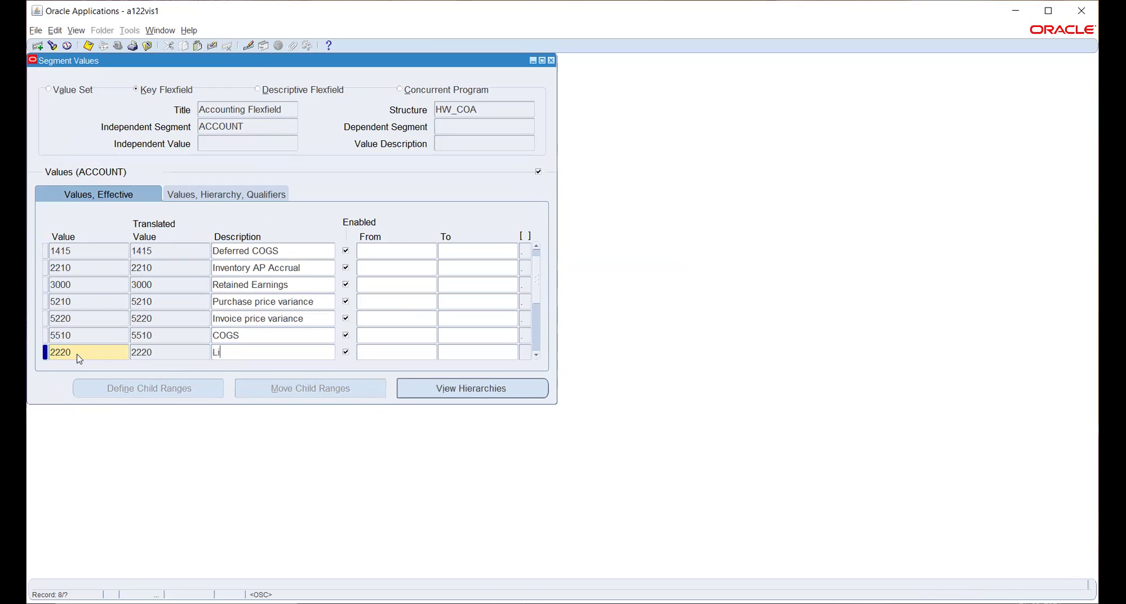
{"action": "type", "text": "Liability"}
{"action": "key", "text": "Tab"}
{"action": "key", "text": "Tab"}
{"action": "key", "text": "Tab"}
{"action": "key", "text": "Tab"}
{"action": "left_click", "coordinate": [476, 352]}
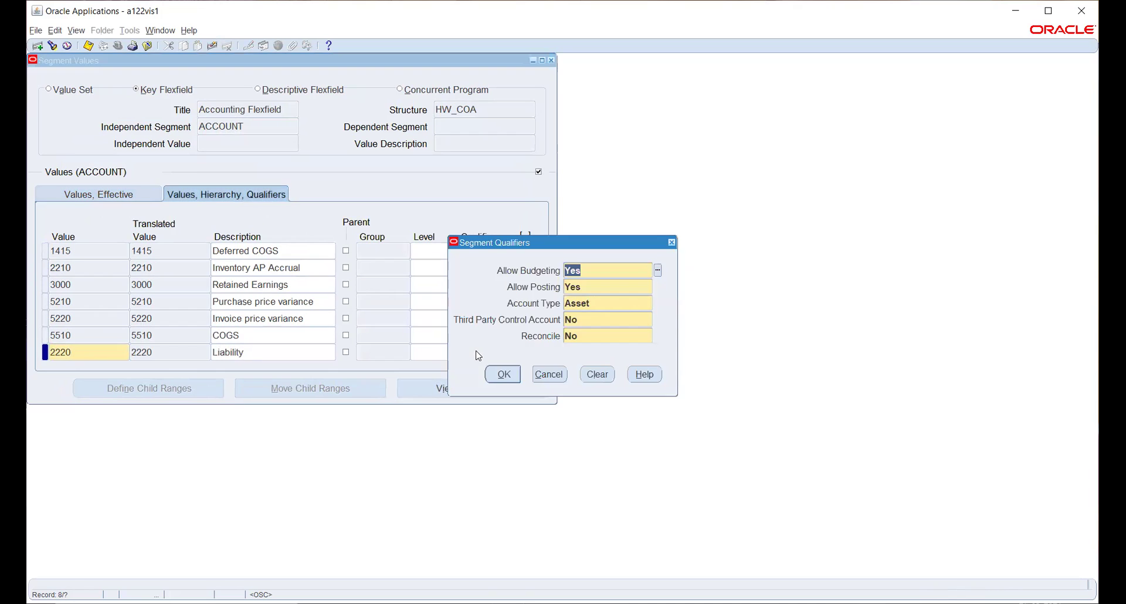
{"action": "left_click", "coordinate": [607, 305]}
{"action": "type", "text": "L"}
{"action": "key", "text": "Tab"}
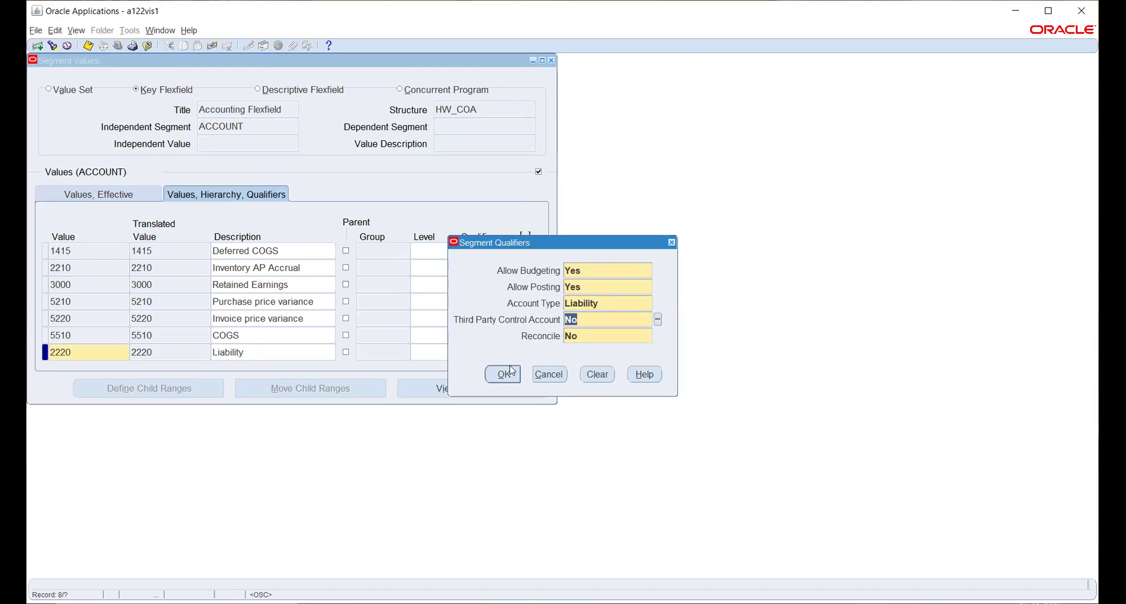
{"action": "left_click", "coordinate": [503, 374]}
{"action": "left_click", "coordinate": [533, 344]}
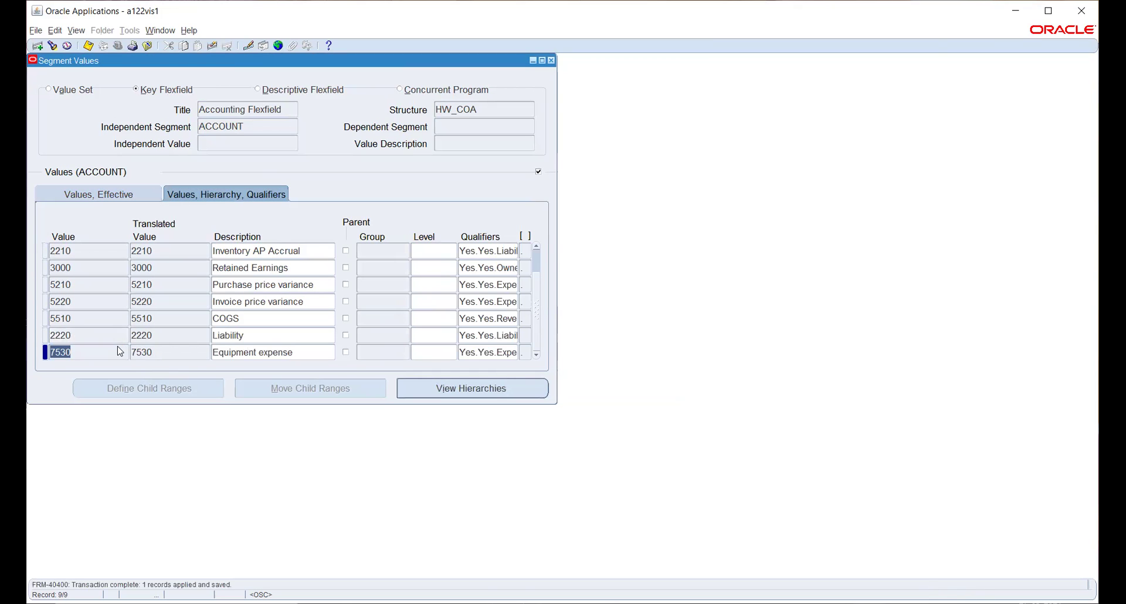
{"action": "key", "text": "Down"}
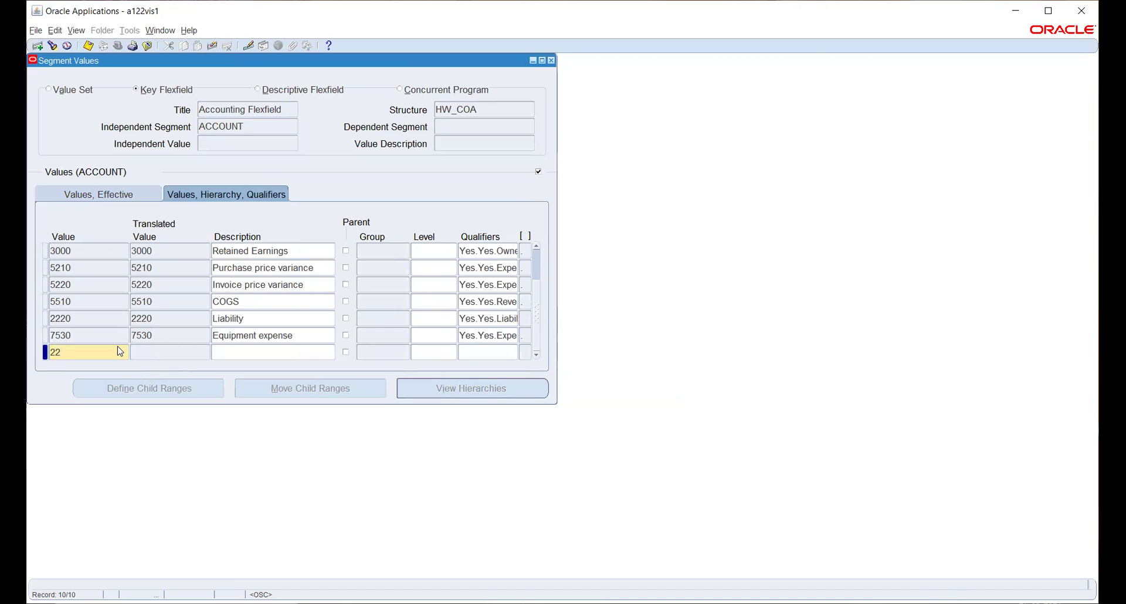
Add value 2221 'Prepayment' and accept its default Asset qualifiers
{"action": "type", "text": "2221"}
{"action": "key", "text": "Tab"}
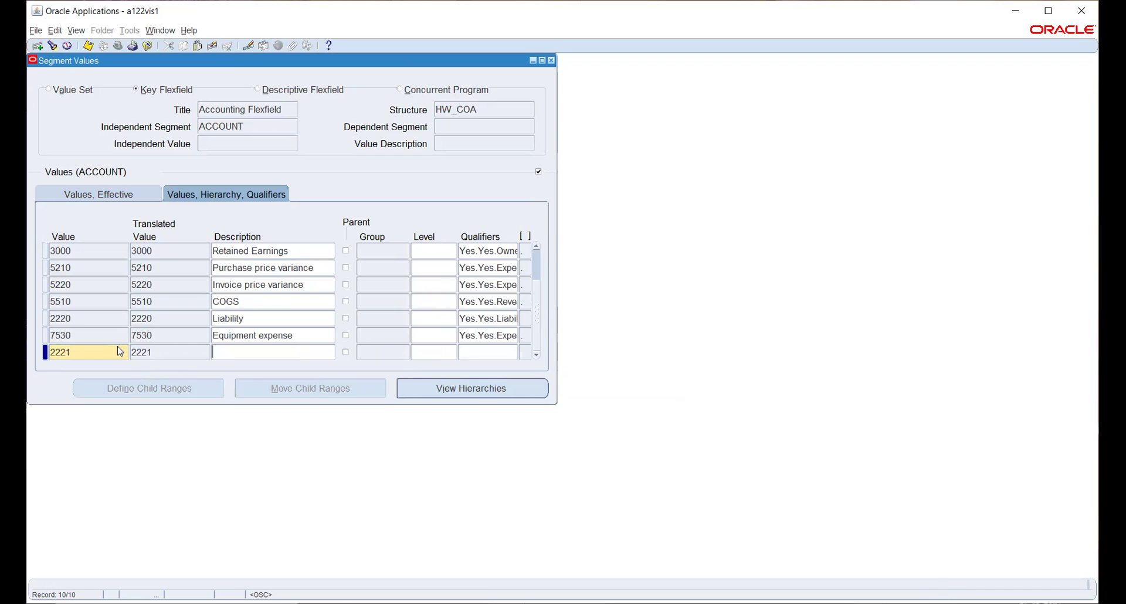
{"action": "type", "text": "Prepayment"}
{"action": "key", "text": "Tab"}
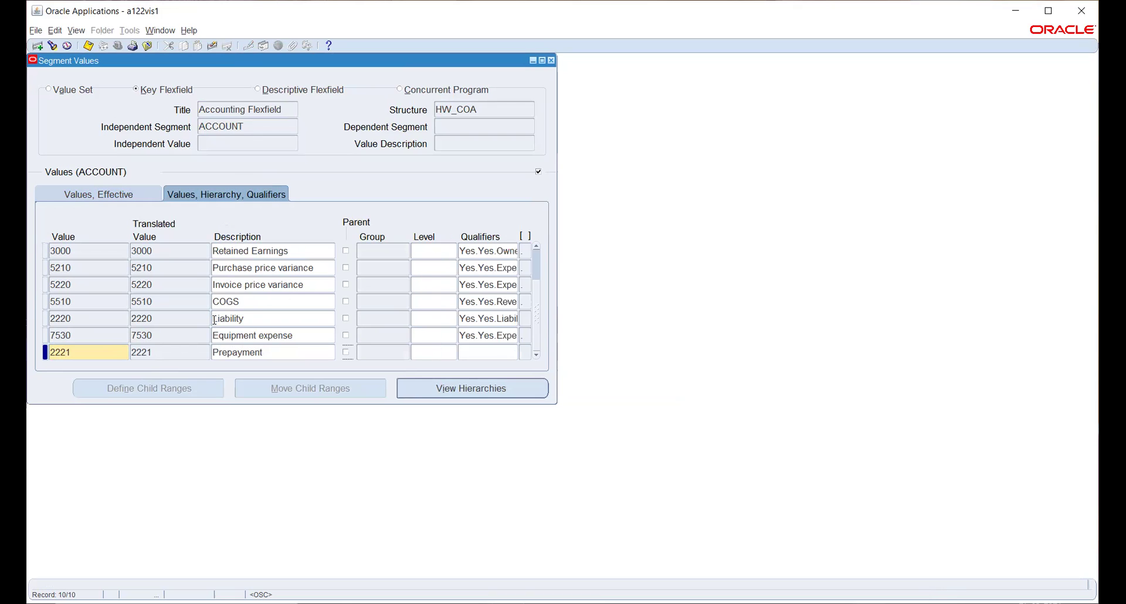
{"action": "left_click", "coordinate": [484, 353]}
{"action": "left_click", "coordinate": [503, 374]}
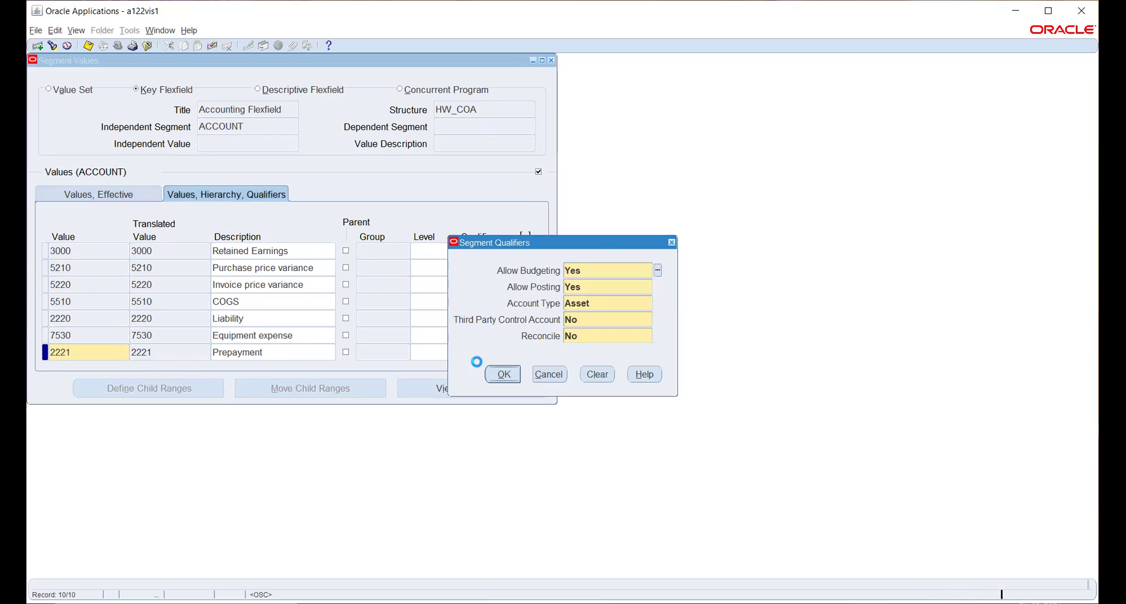
{"action": "left_click", "coordinate": [527, 347]}
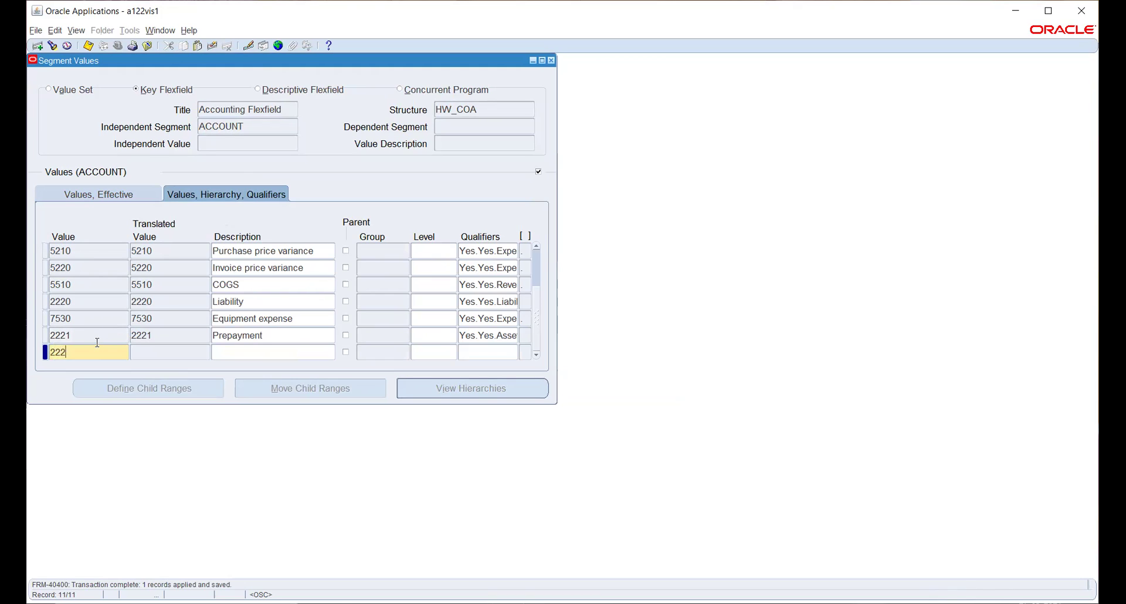
Add value 2222 'Discount taken' with the Expense account type qualifier
{"action": "key", "text": "Tab"}
{"action": "type", "text": "Discount "}
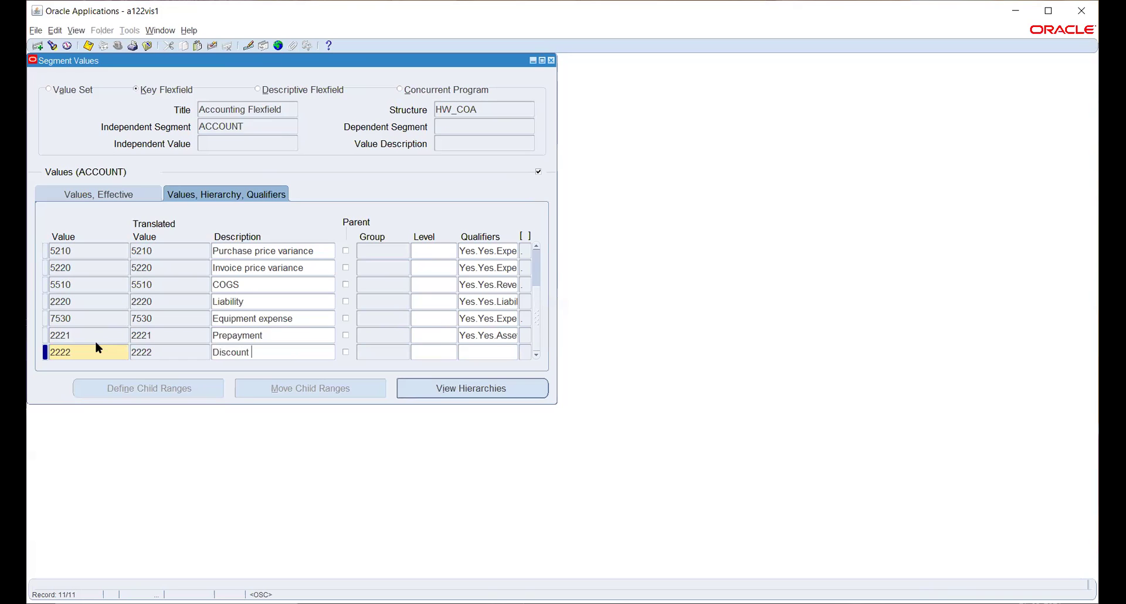
{"action": "type", "text": "taken"}
{"action": "key", "text": "Tab"}
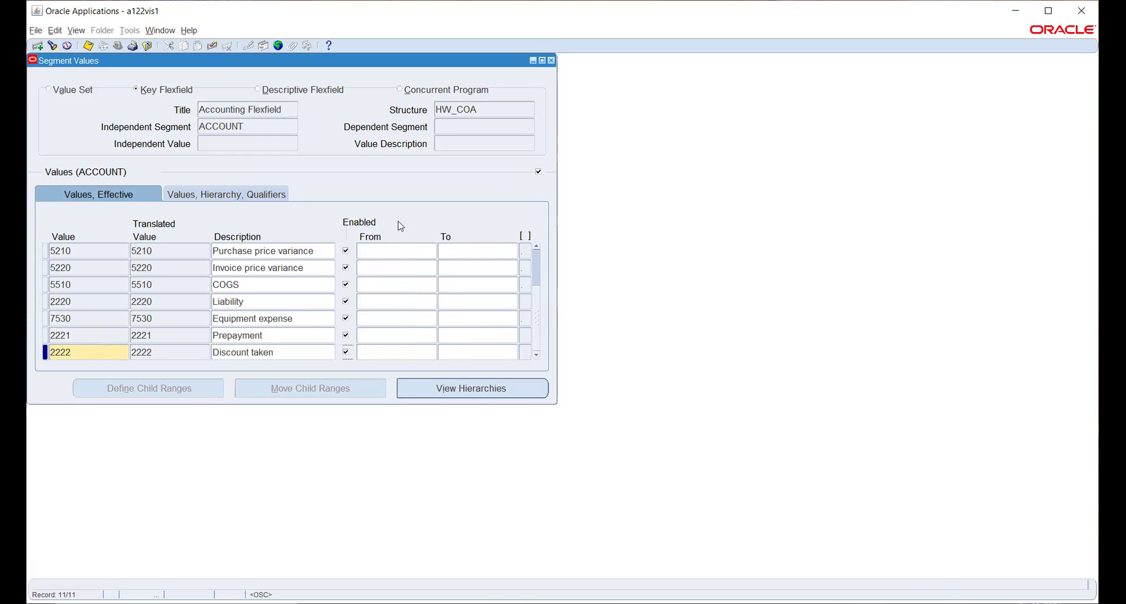
{"action": "left_click", "coordinate": [270, 193]}
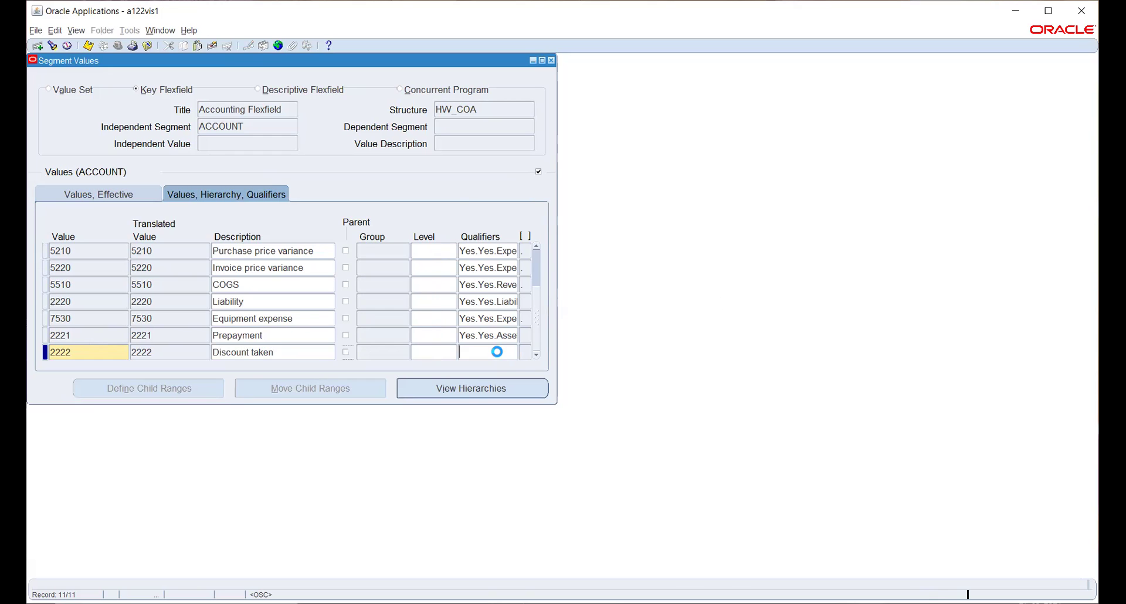
{"action": "left_click", "coordinate": [607, 302]}
{"action": "type", "text": "E"}
{"action": "key", "text": "Tab"}
{"action": "left_click", "coordinate": [503, 376]}
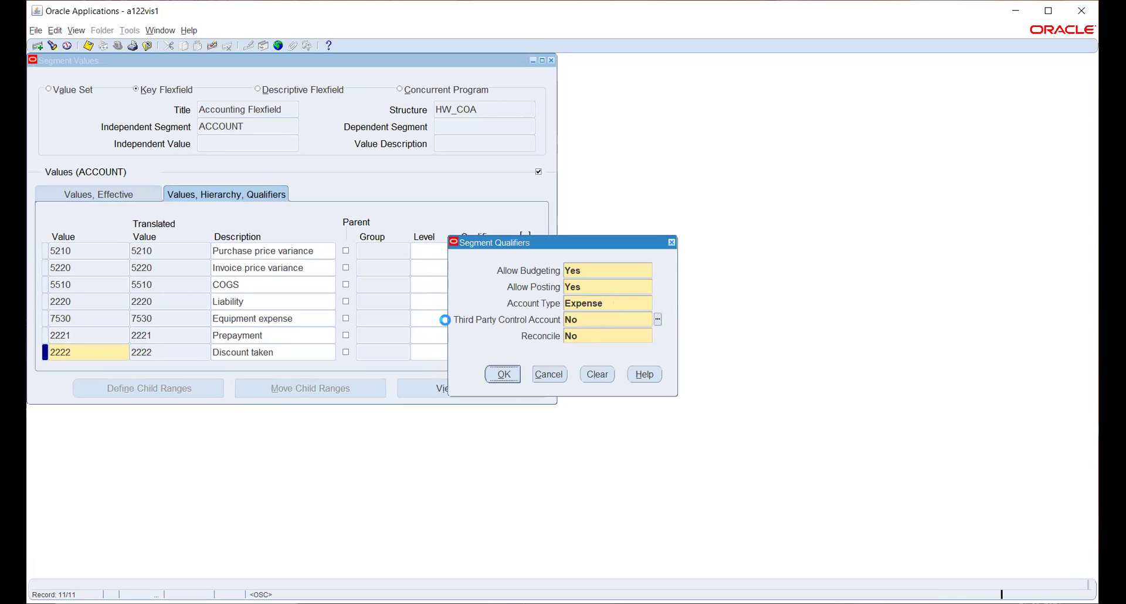
{"action": "left_click", "coordinate": [534, 344]}
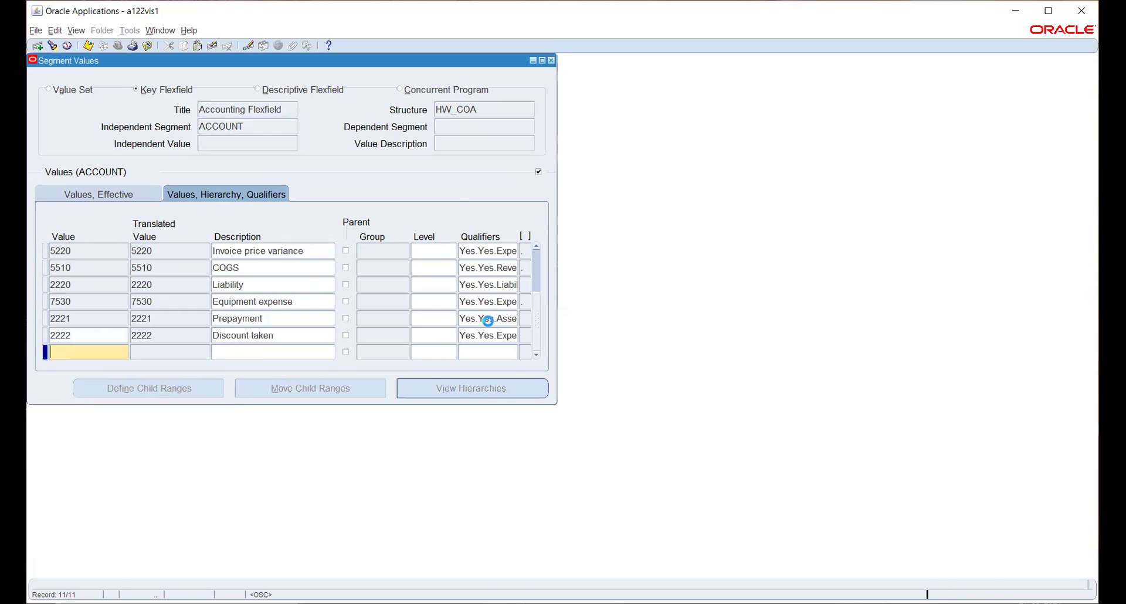
Recheck 2222's Expense qualifiers, drop the empty row, and save the new values
{"action": "left_click", "coordinate": [479, 336]}
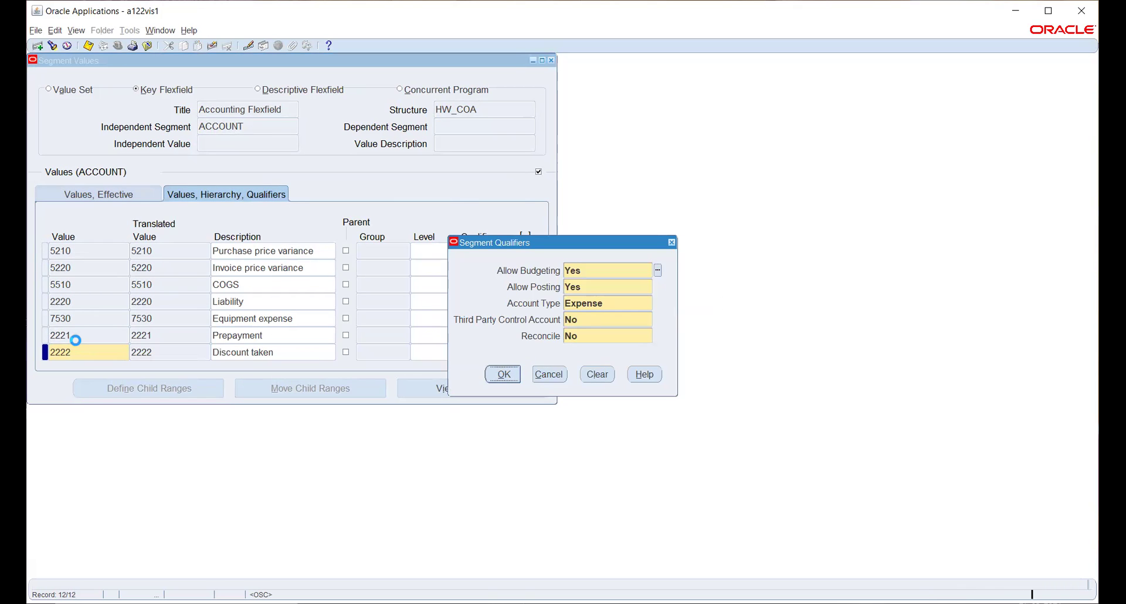
{"action": "key", "text": "Return"}
{"action": "left_click", "coordinate": [533, 345]}
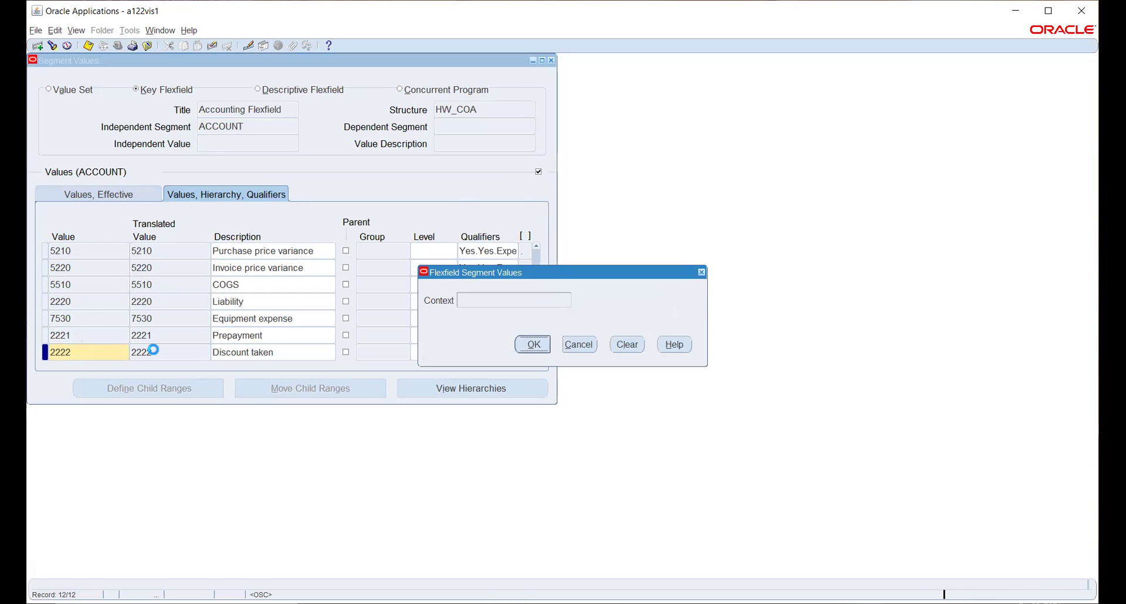
{"action": "left_click", "coordinate": [115, 338]}
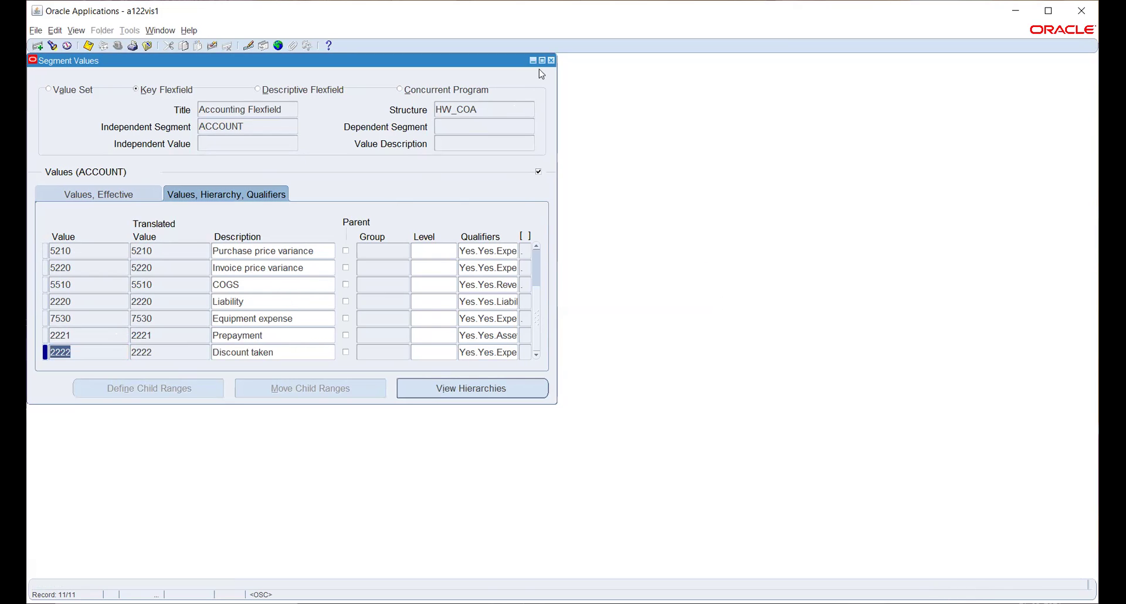
{"action": "key", "text": "ctrl+s"}
Acknowledge the compile note and confirm the hierarchy compile request is pending in Requests
{"action": "left_click", "coordinate": [660, 337]}
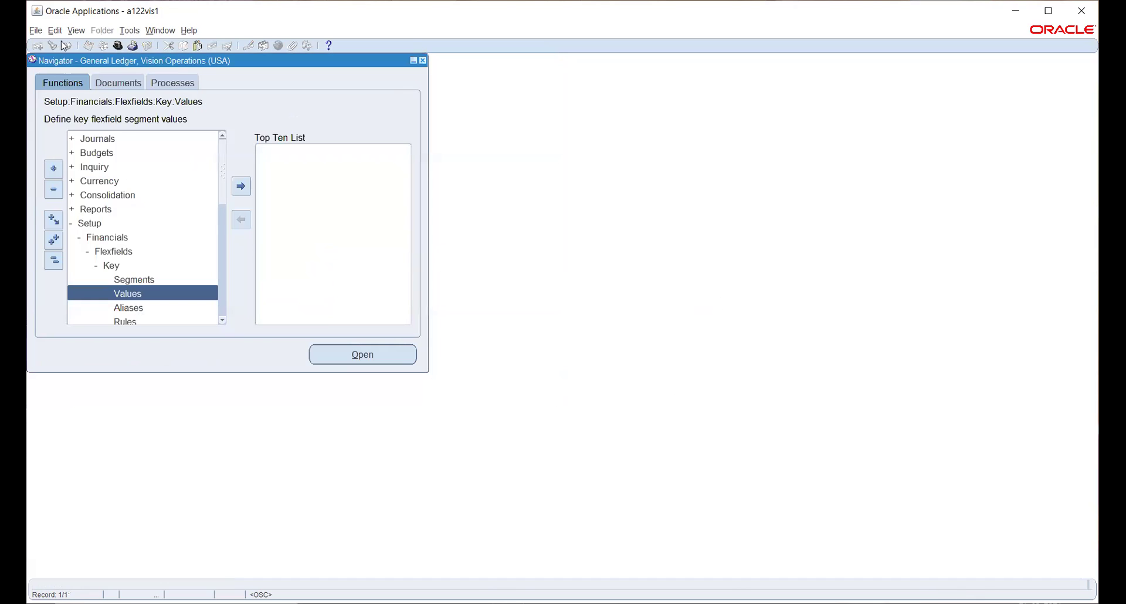
{"action": "left_click", "coordinate": [76, 33]}
{"action": "left_click", "coordinate": [113, 194]}
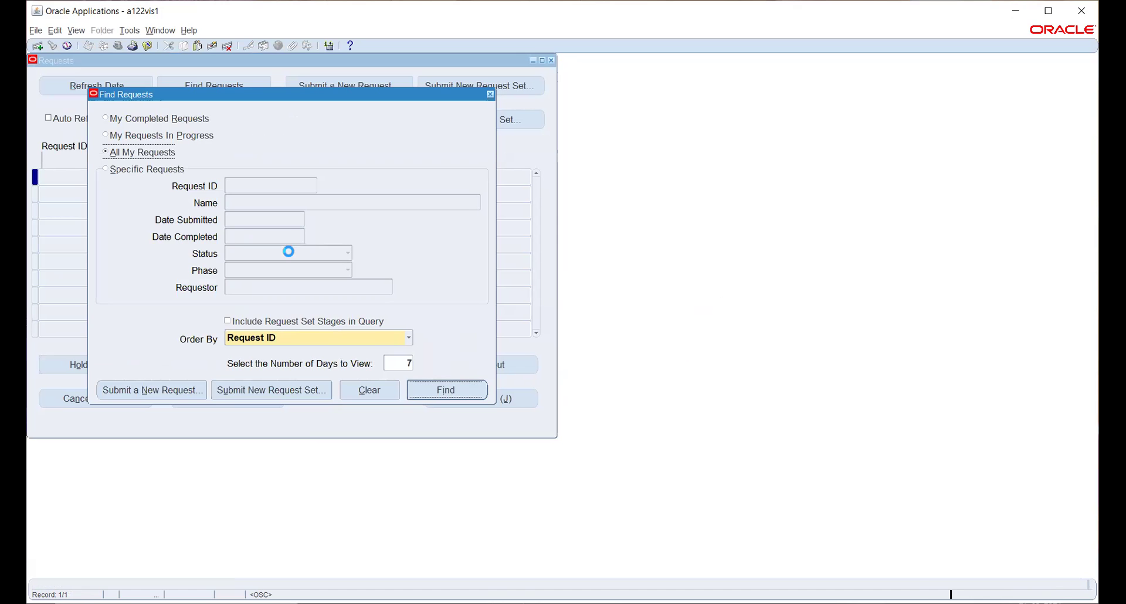
{"action": "key", "text": "Return"}
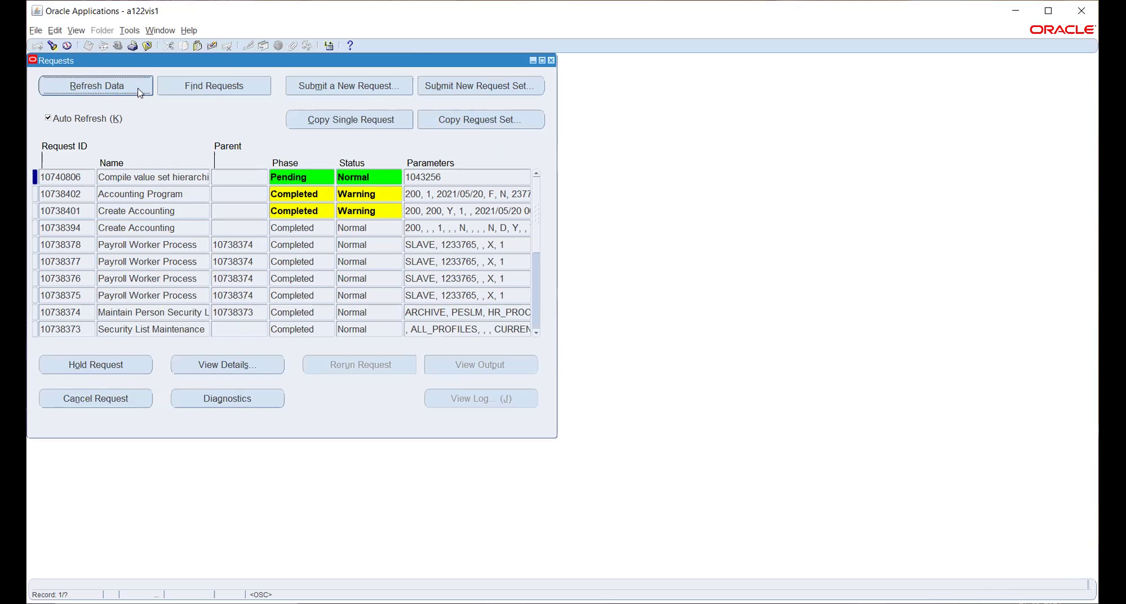
{"action": "key", "text": "F4"}
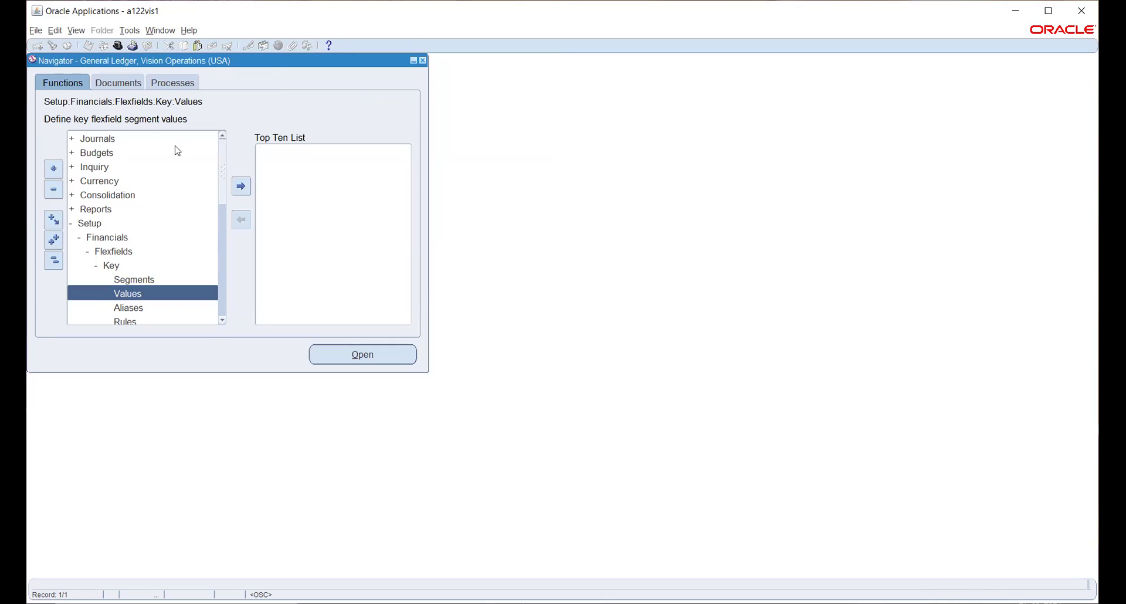
Switch to the HW_PO responsibility, filtering the list by 'hw_'
{"action": "left_click", "coordinate": [118, 46]}
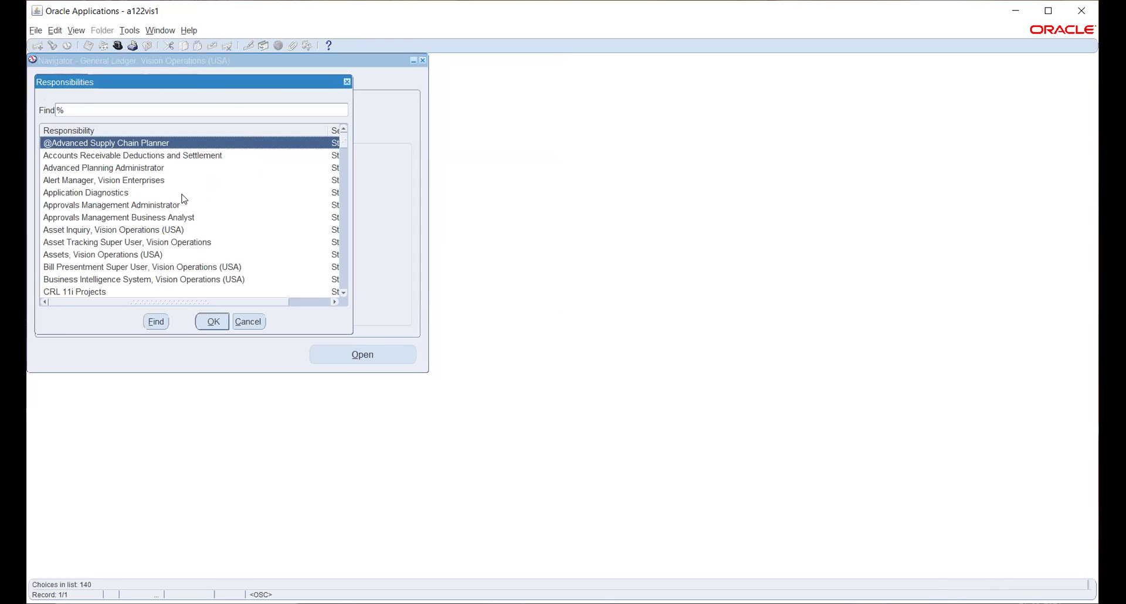
{"action": "type", "text": "hw_"}
{"action": "key", "text": "Return"}
{"action": "key", "text": "Down"}
{"action": "key", "text": "Down"}
{"action": "key", "text": "Return"}
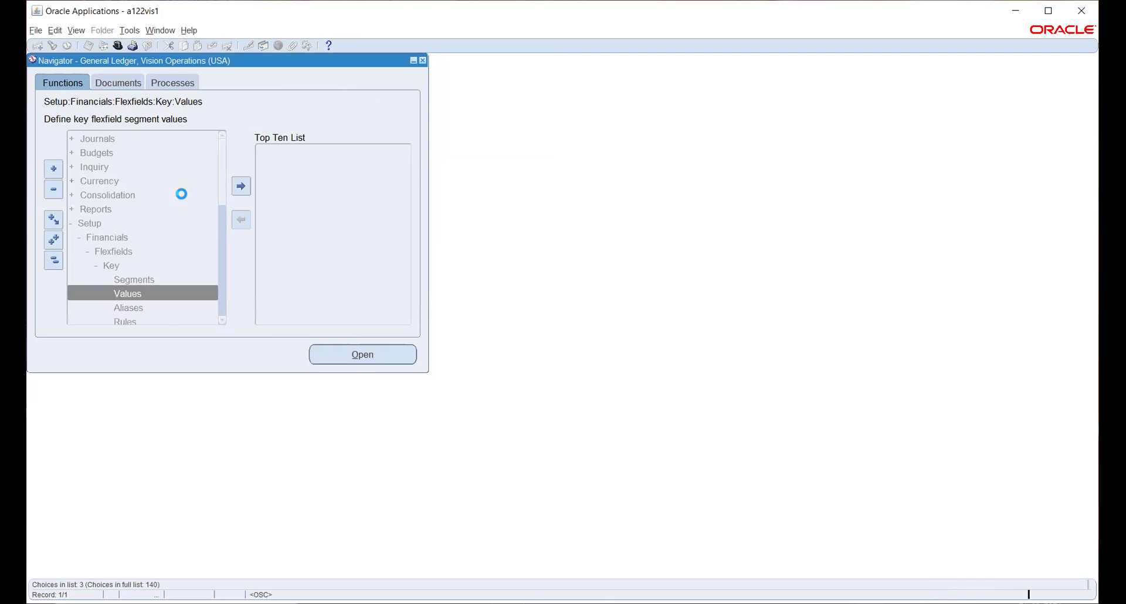
Open Financial Options under Setup > Organizations
{"action": "scroll", "coordinate": [183, 199], "scroll_direction": "down", "scroll_amount": 4}
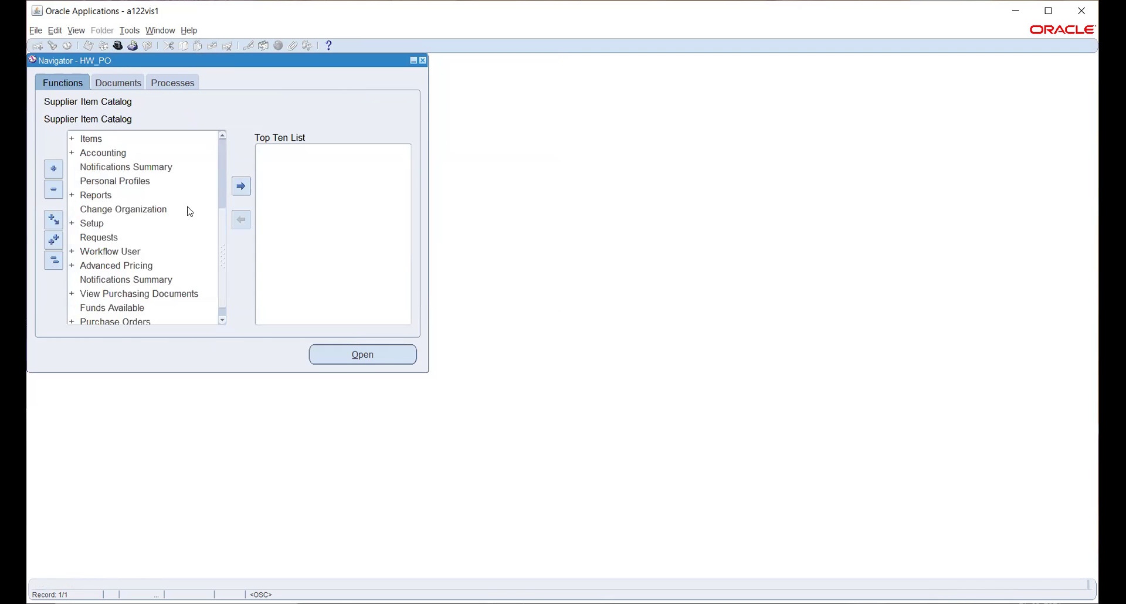
{"action": "left_click", "coordinate": [111, 209]}
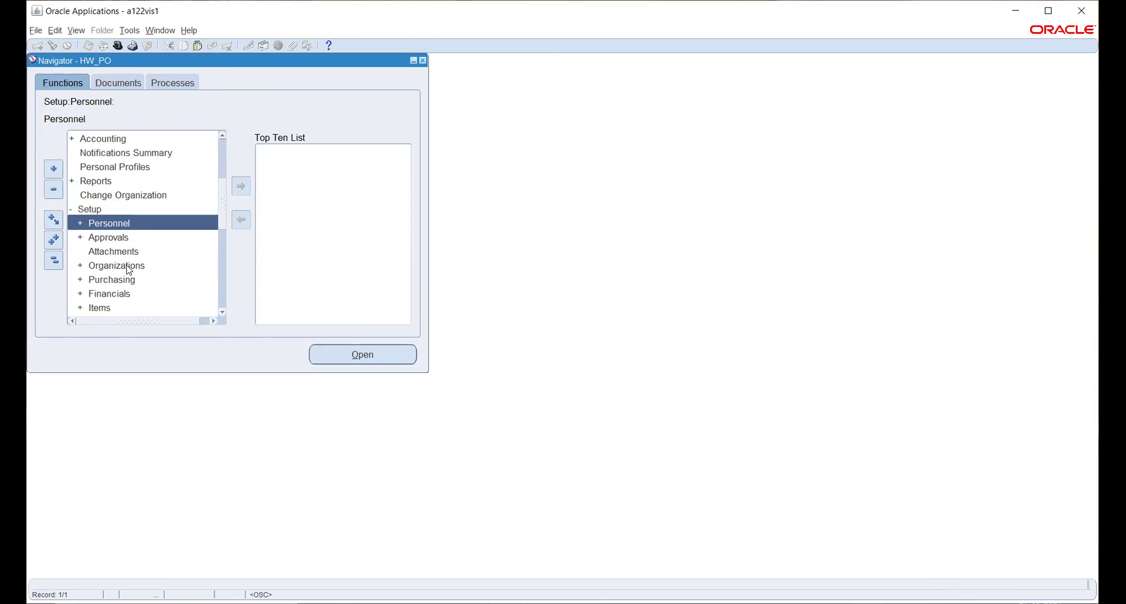
{"action": "double_click", "coordinate": [131, 266]}
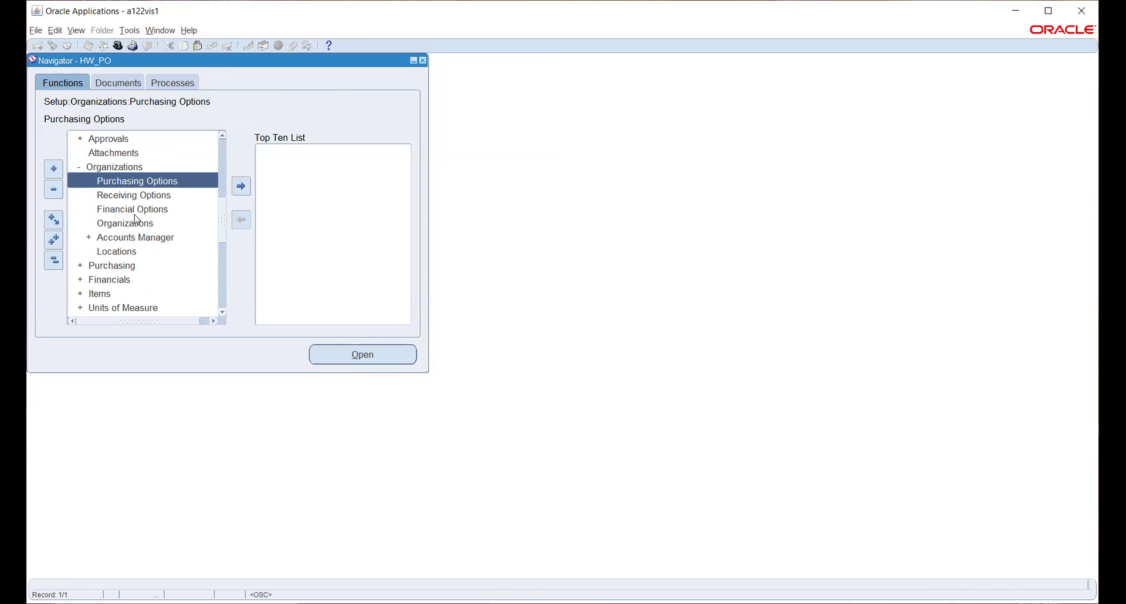
{"action": "double_click", "coordinate": [135, 210]}
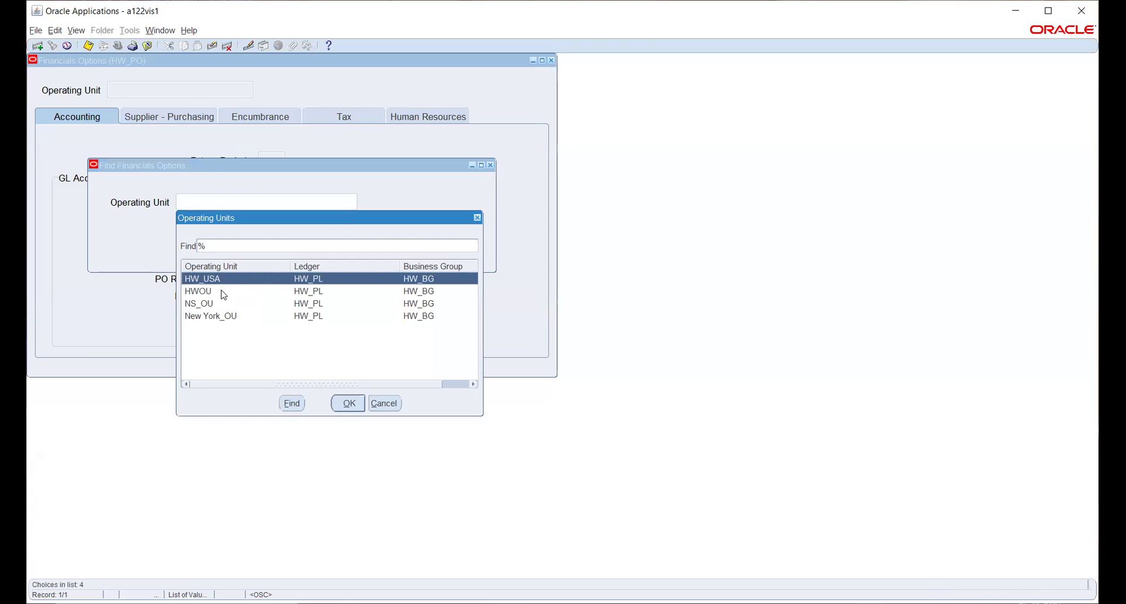
Start new financials options for HW_USA with 1 future period
{"action": "left_click", "coordinate": [346, 403]}
{"action": "left_click", "coordinate": [317, 238]}
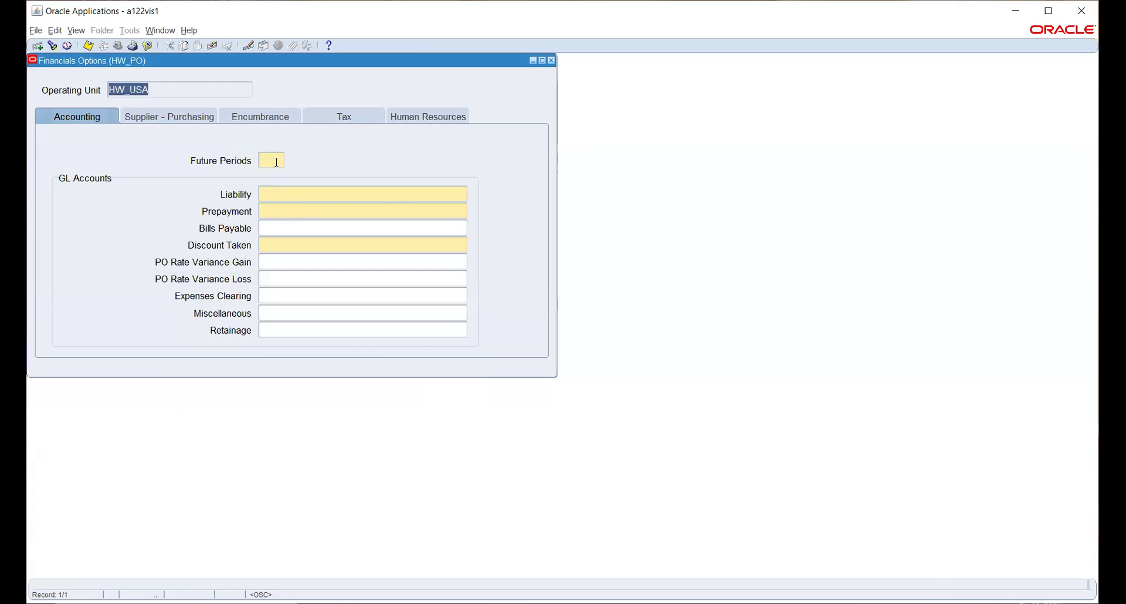
{"action": "left_click", "coordinate": [276, 162]}
{"action": "type", "text": "1"}
{"action": "left_click", "coordinate": [419, 198]}
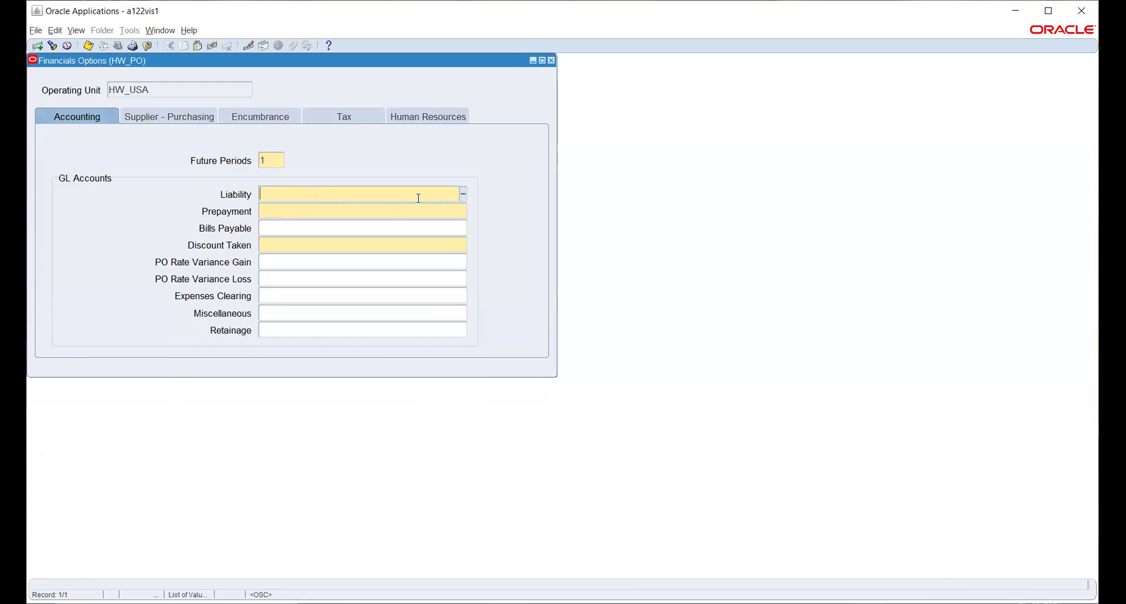
Set the Liability account to 100.200.2220.1000.1000 (Electronics, Accounts, Liability, Design)
{"action": "left_click", "coordinate": [464, 196]}
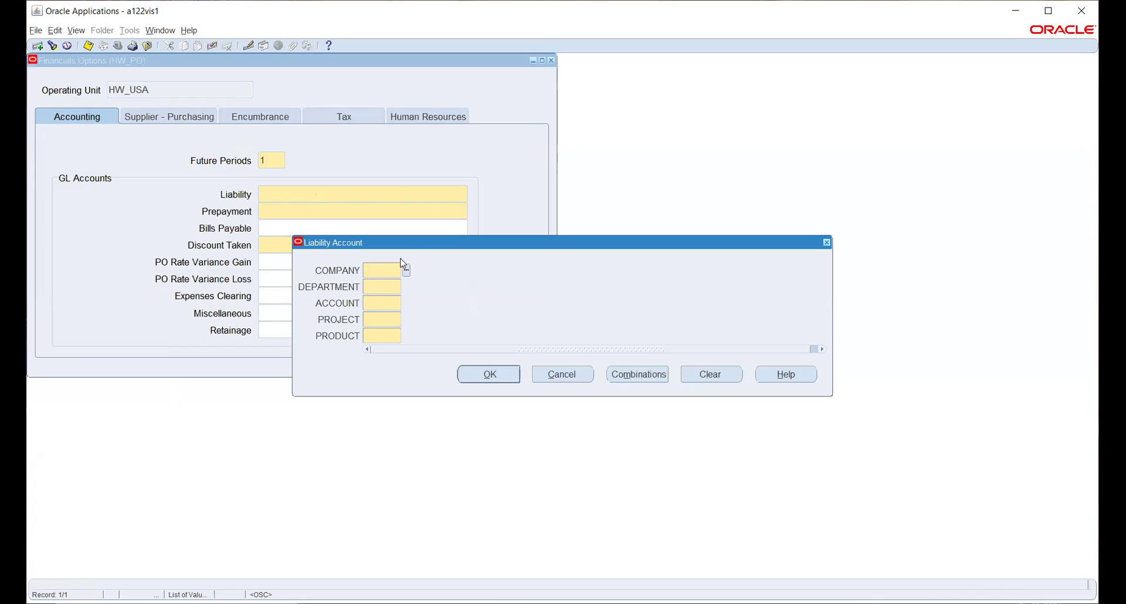
{"action": "left_click", "coordinate": [406, 271]}
{"action": "left_click", "coordinate": [237, 320]}
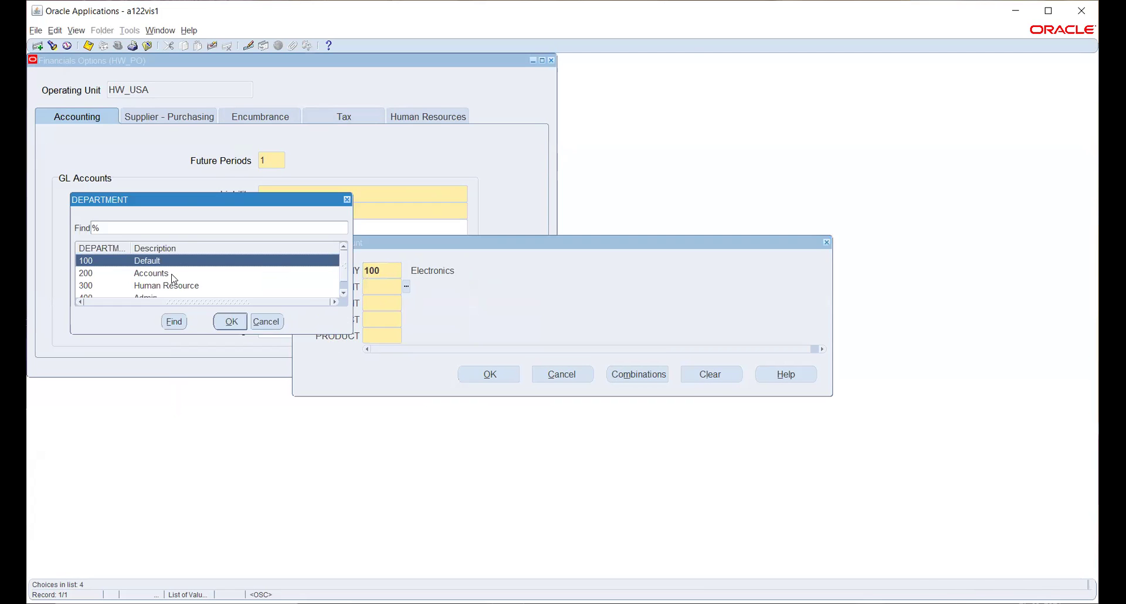
{"action": "left_click", "coordinate": [172, 274]}
{"action": "left_click", "coordinate": [232, 322]}
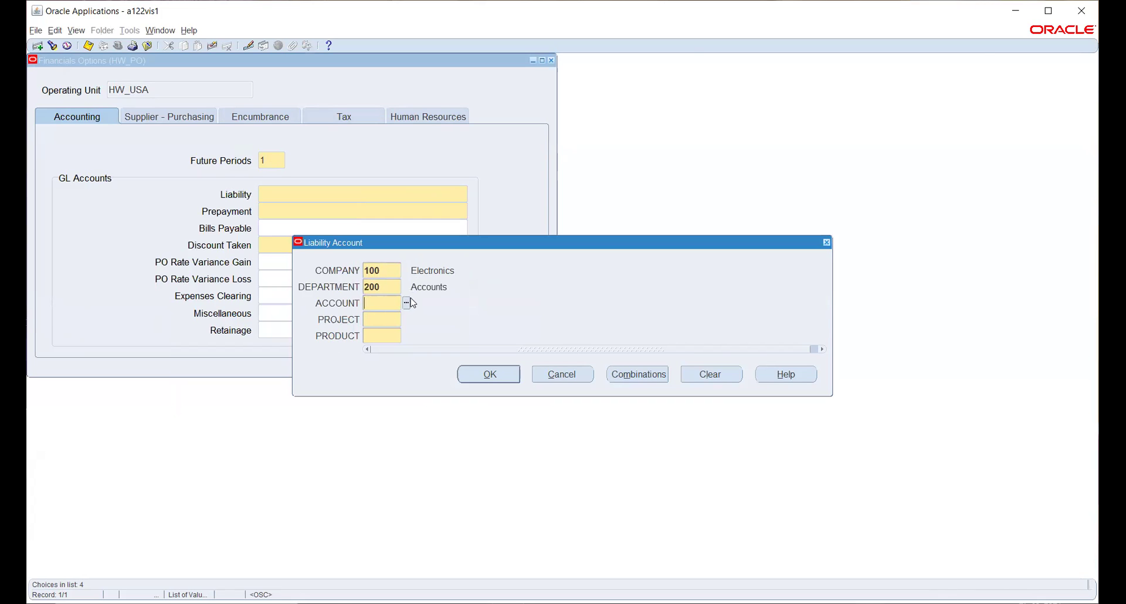
{"action": "type", "text": "22"}
{"action": "key", "text": "Tab"}
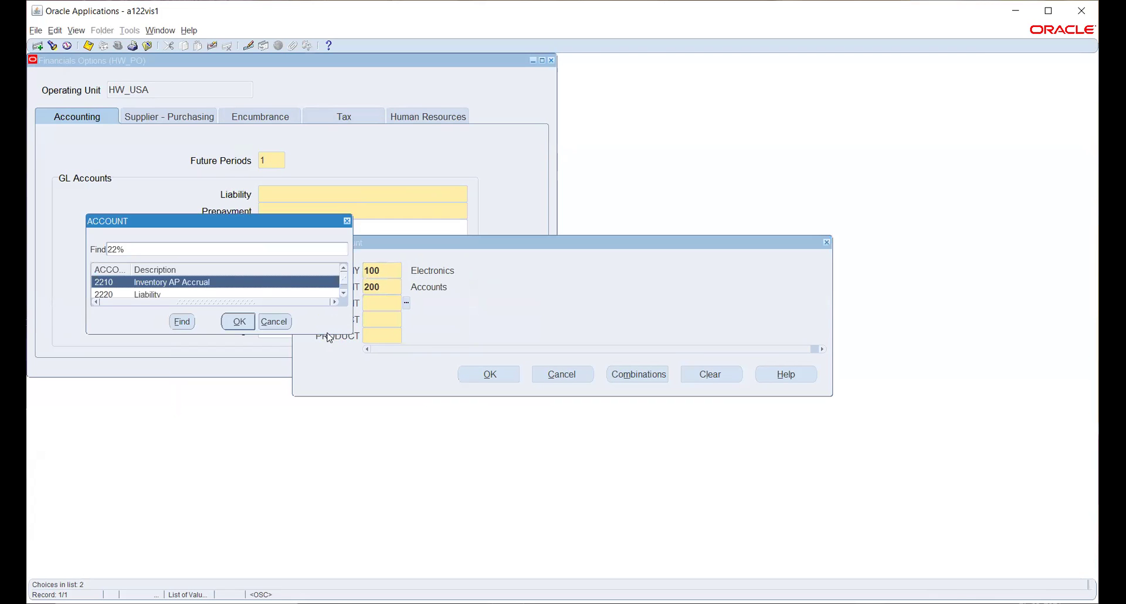
{"action": "left_click", "coordinate": [253, 295]}
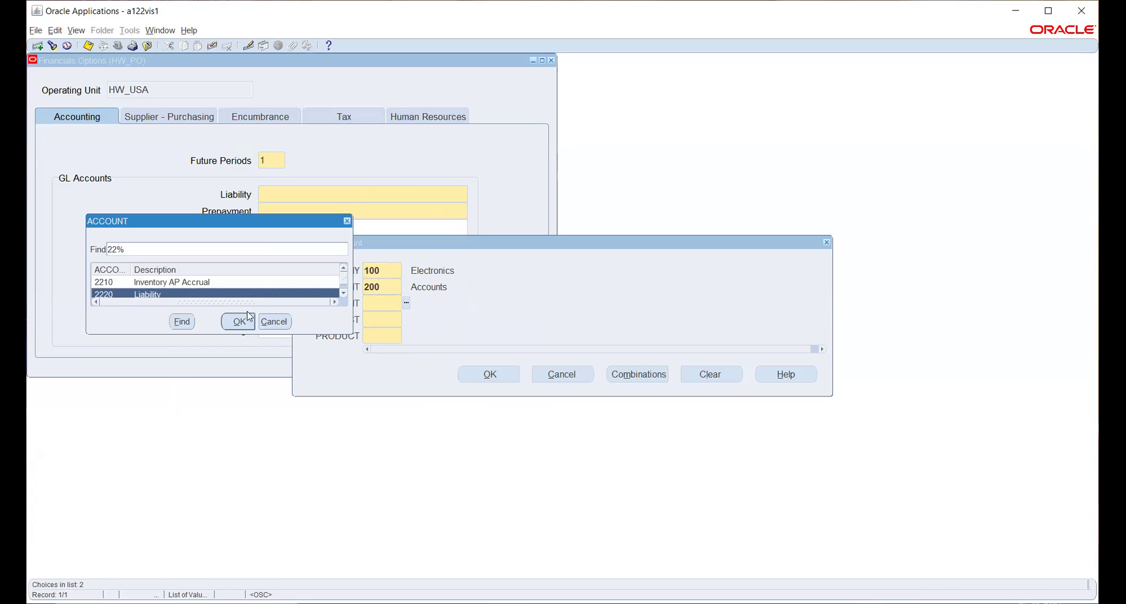
{"action": "left_click", "coordinate": [232, 323]}
{"action": "left_click", "coordinate": [407, 320]}
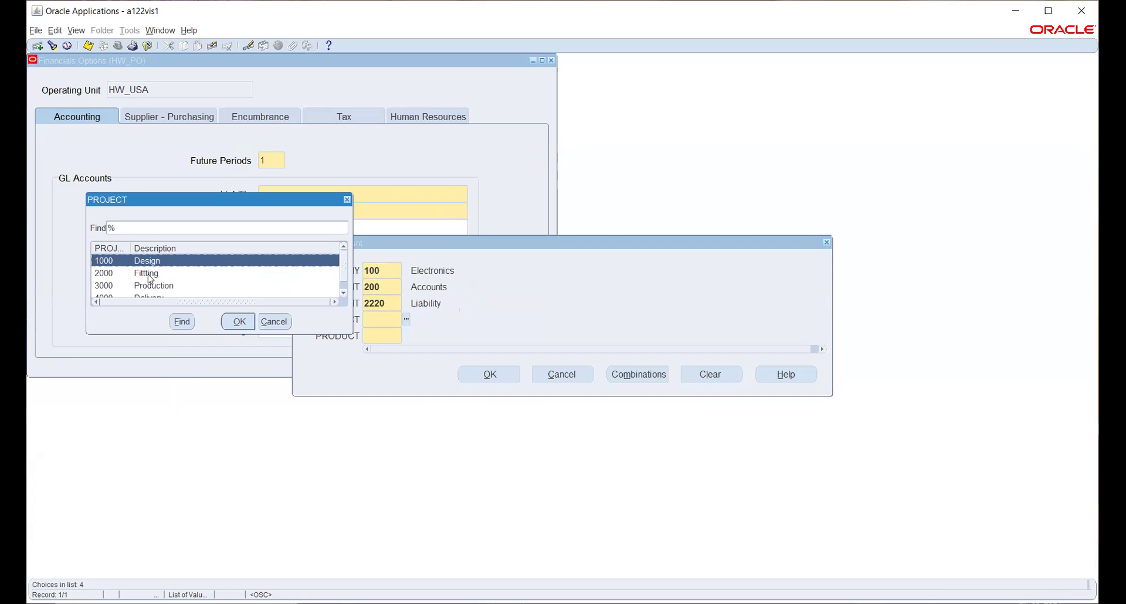
{"action": "left_click", "coordinate": [238, 321]}
{"action": "type", "text": "1000"}
{"action": "left_click", "coordinate": [489, 374]}
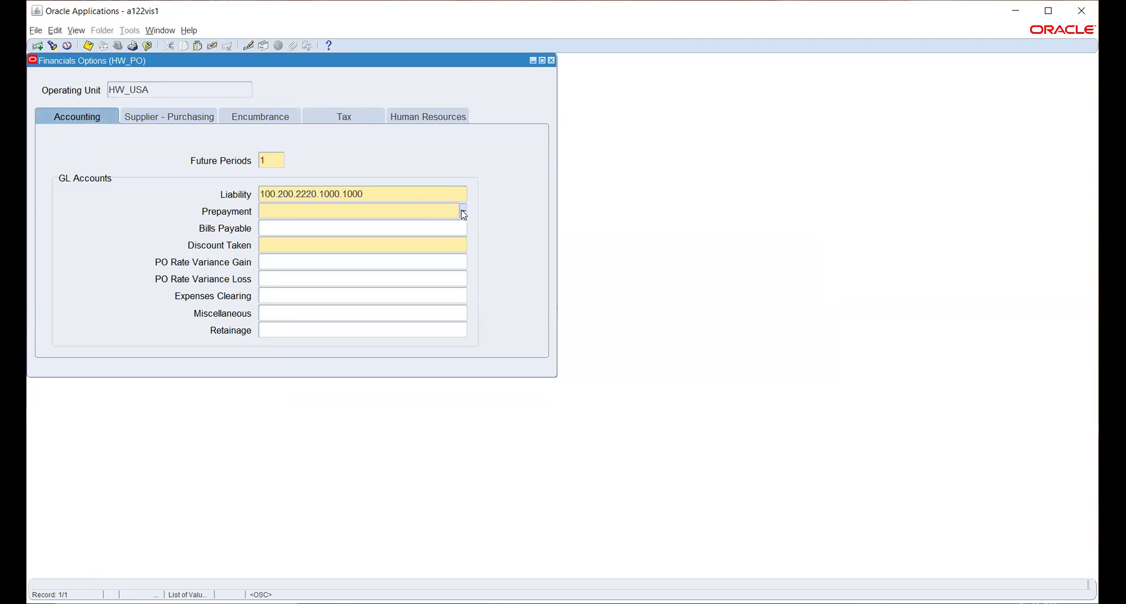
Dismiss the no-previous-record message and choose company 100 and department 200 for Prepayment
{"action": "key", "text": "shift+F5"}
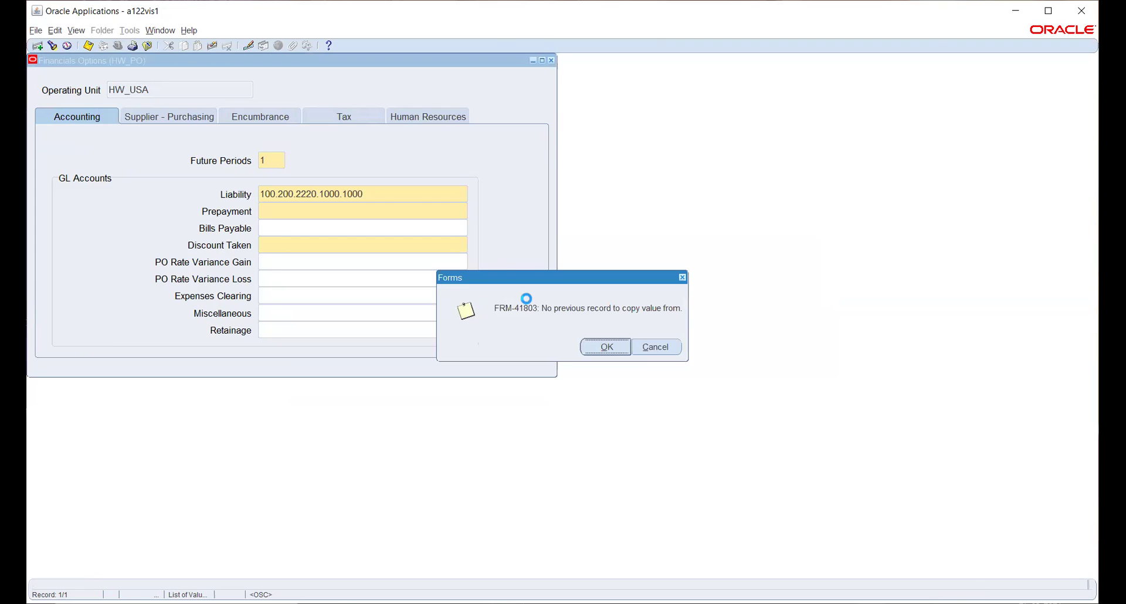
{"action": "left_click", "coordinate": [606, 347]}
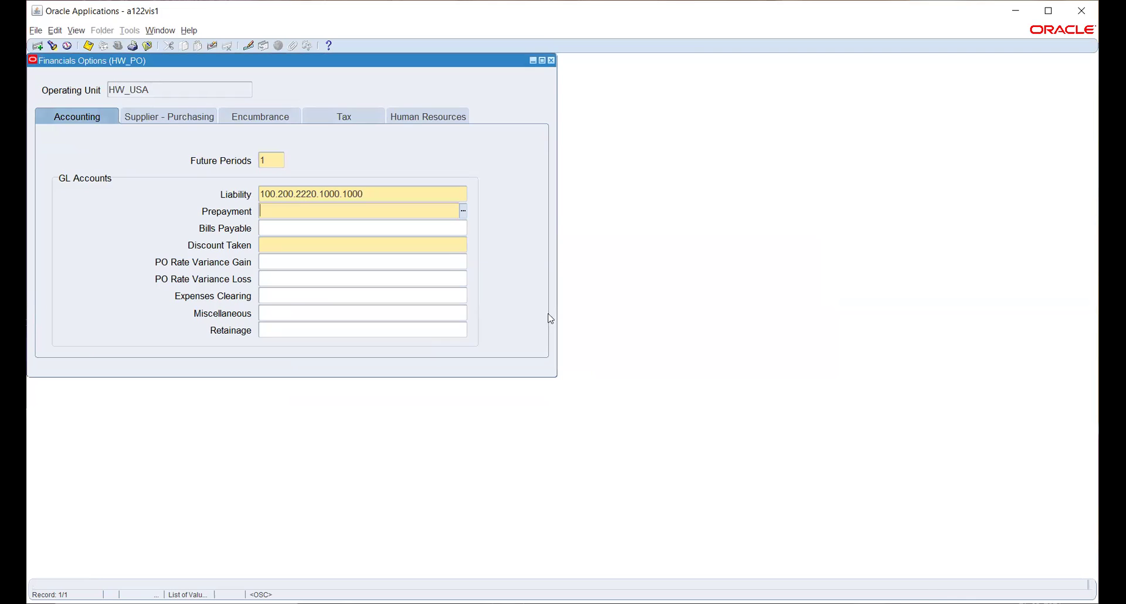
{"action": "left_click", "coordinate": [464, 211]}
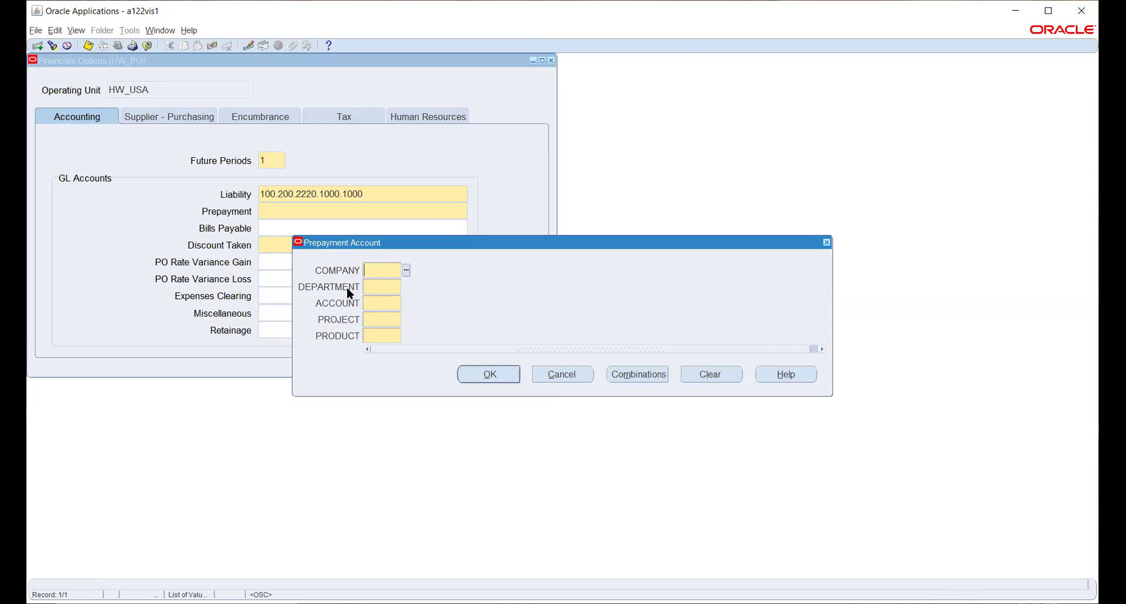
{"action": "left_click", "coordinate": [406, 270]}
{"action": "left_click", "coordinate": [239, 321]}
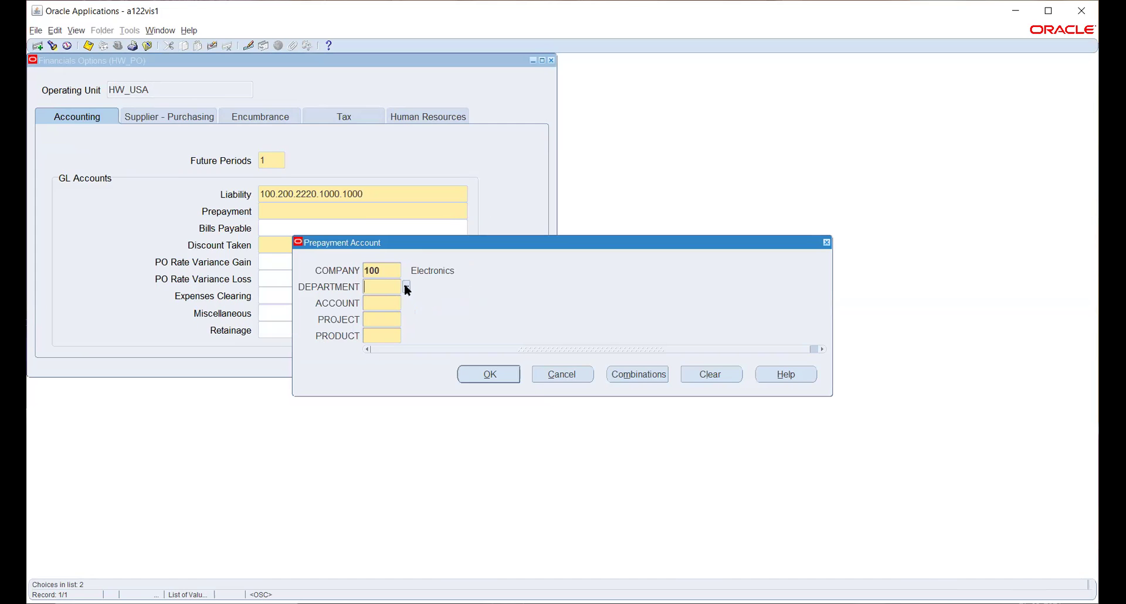
{"action": "left_click", "coordinate": [407, 287]}
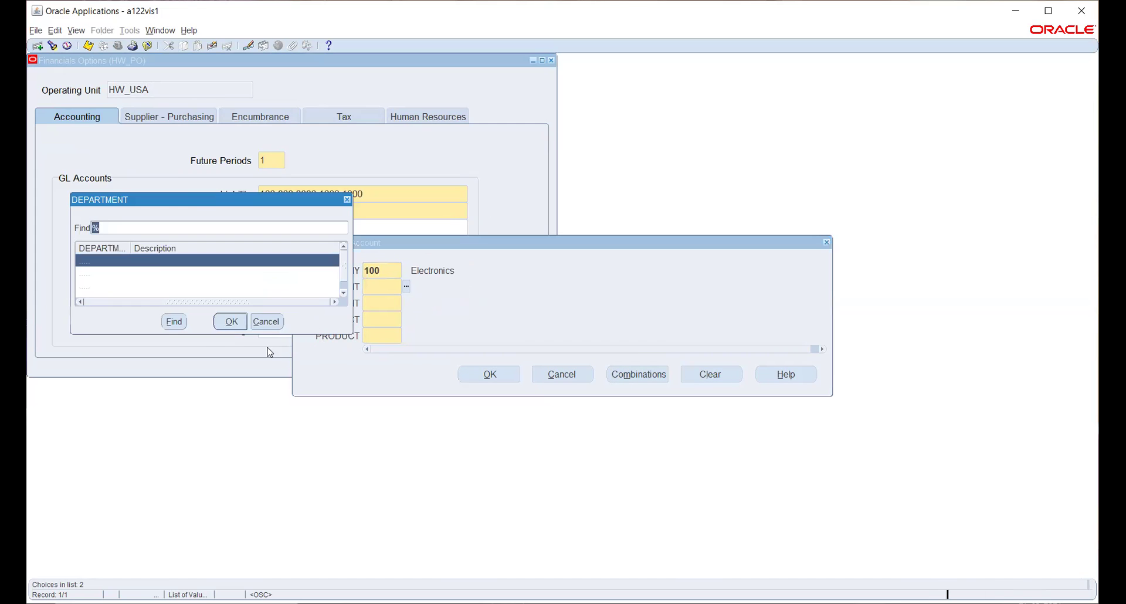
{"action": "left_click", "coordinate": [171, 275]}
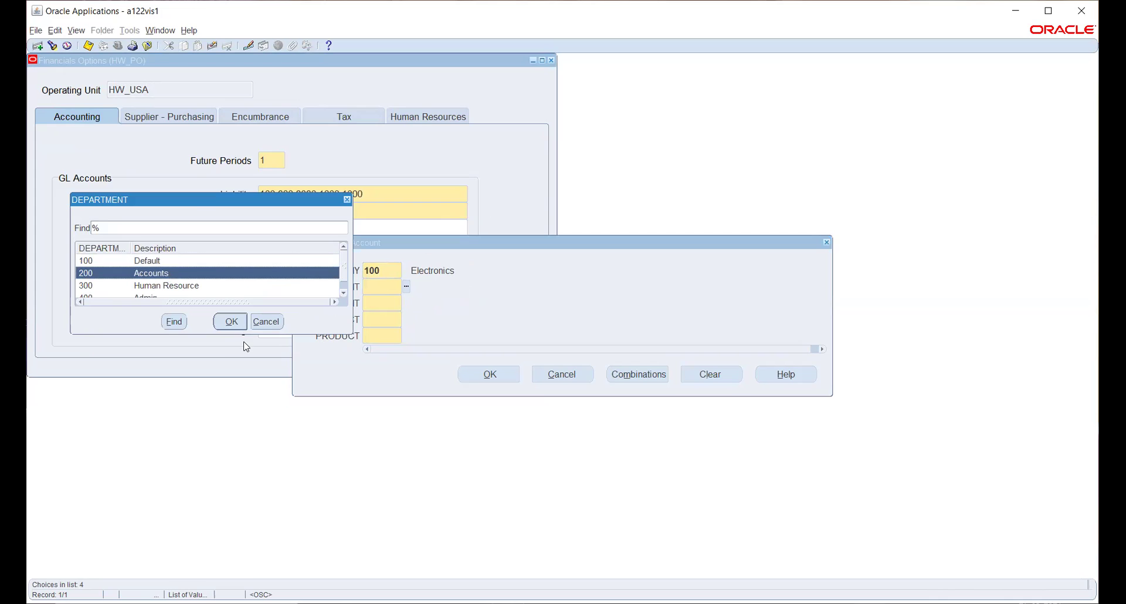
{"action": "left_click", "coordinate": [232, 322]}
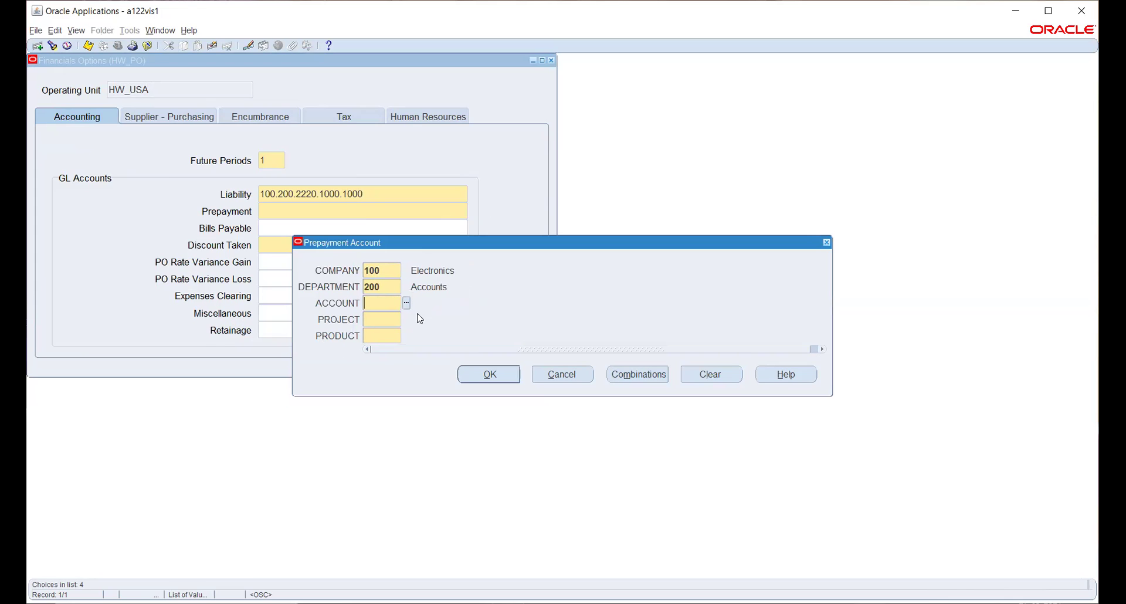
Finish the Prepayment account with account 2221 and project 1000, giving 100.200.2221.1000.1000
{"action": "left_click", "coordinate": [407, 304]}
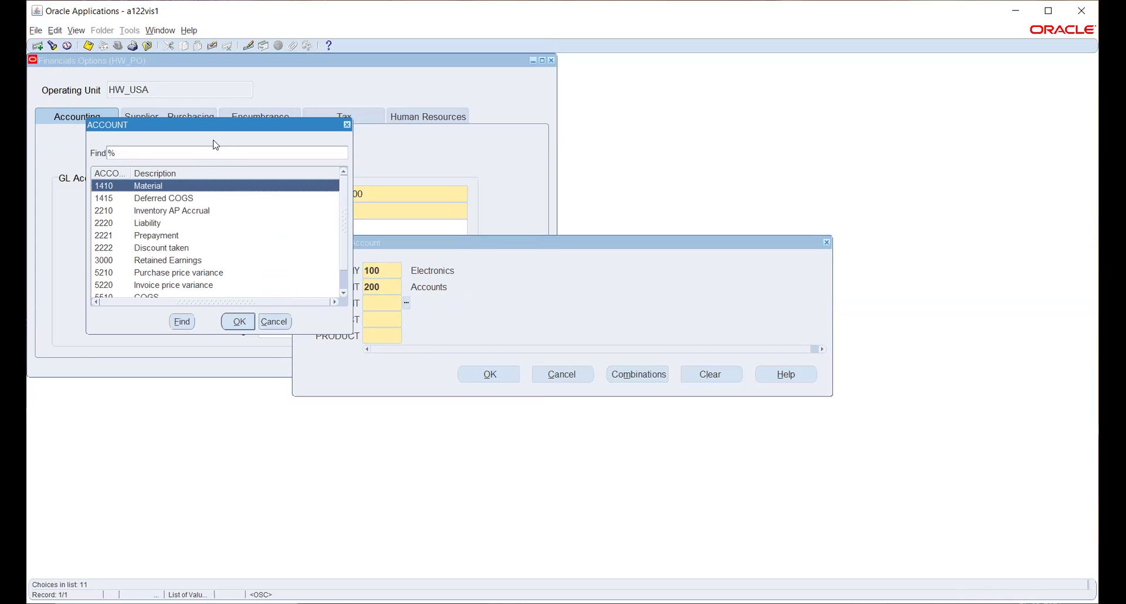
{"action": "left_click_drag", "start_coordinate": [204, 131], "coordinate": [414, 161]}
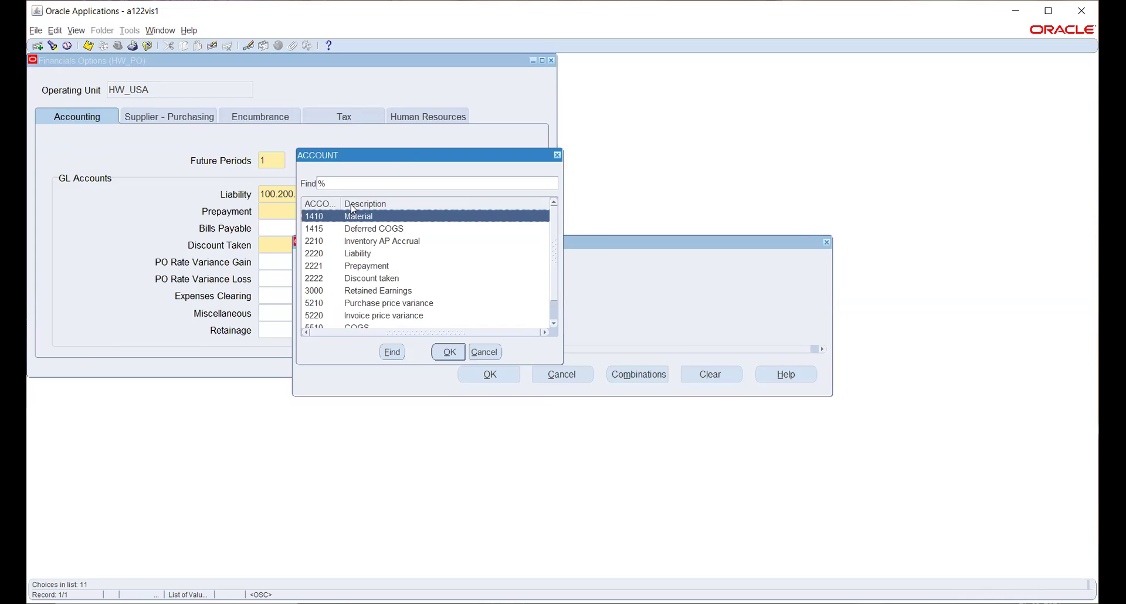
{"action": "left_click", "coordinate": [449, 352]}
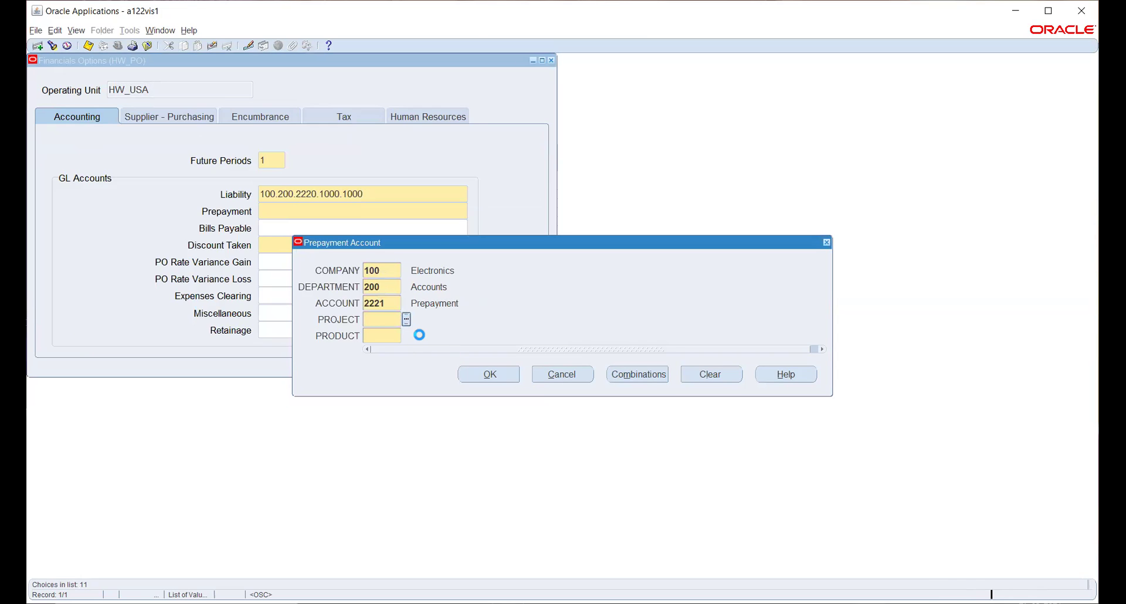
{"action": "key", "text": "ctrl+l"}
{"action": "left_click", "coordinate": [238, 321]}
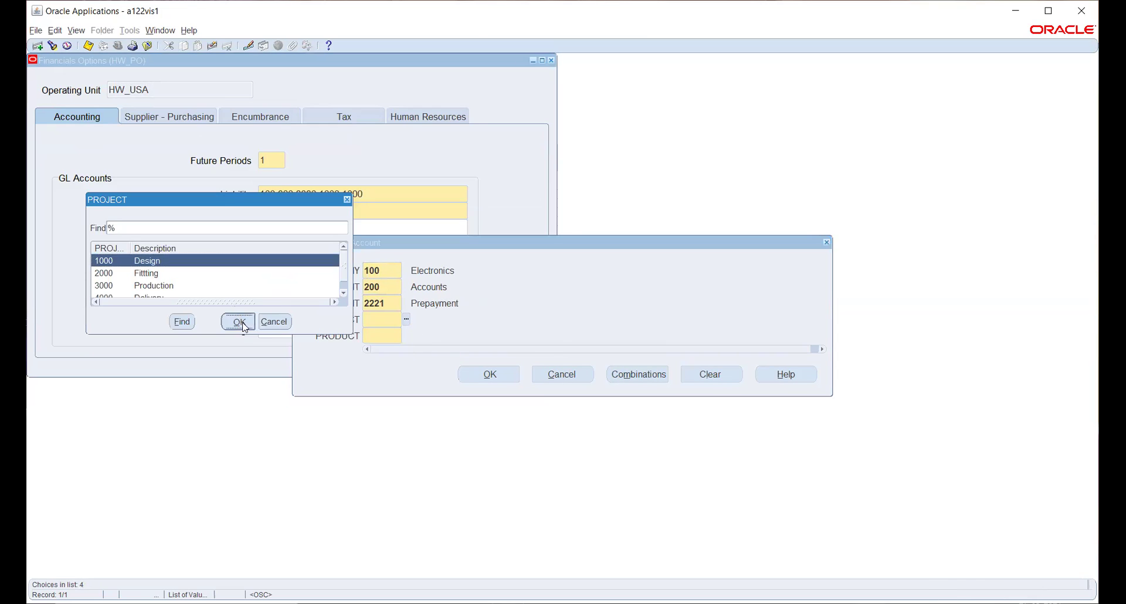
{"action": "left_click", "coordinate": [487, 374]}
{"action": "left_click", "coordinate": [377, 245]}
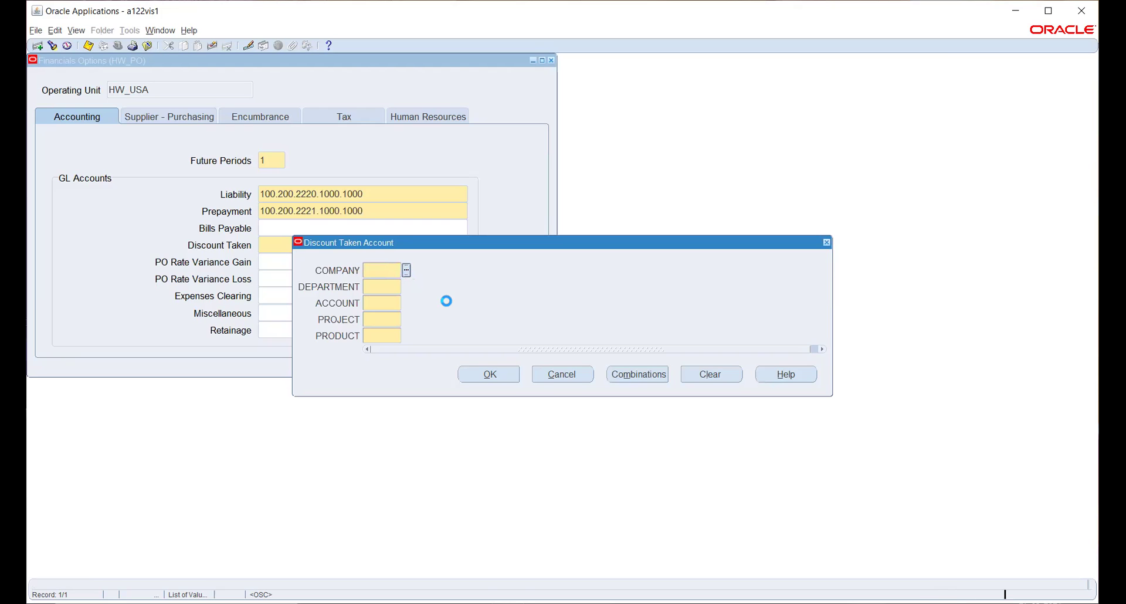
Build Discount Taken from company 100, department 200, account 2222, project 1000 and product 1000
{"action": "key", "text": "ctrl+l"}
{"action": "left_click", "coordinate": [238, 321]}
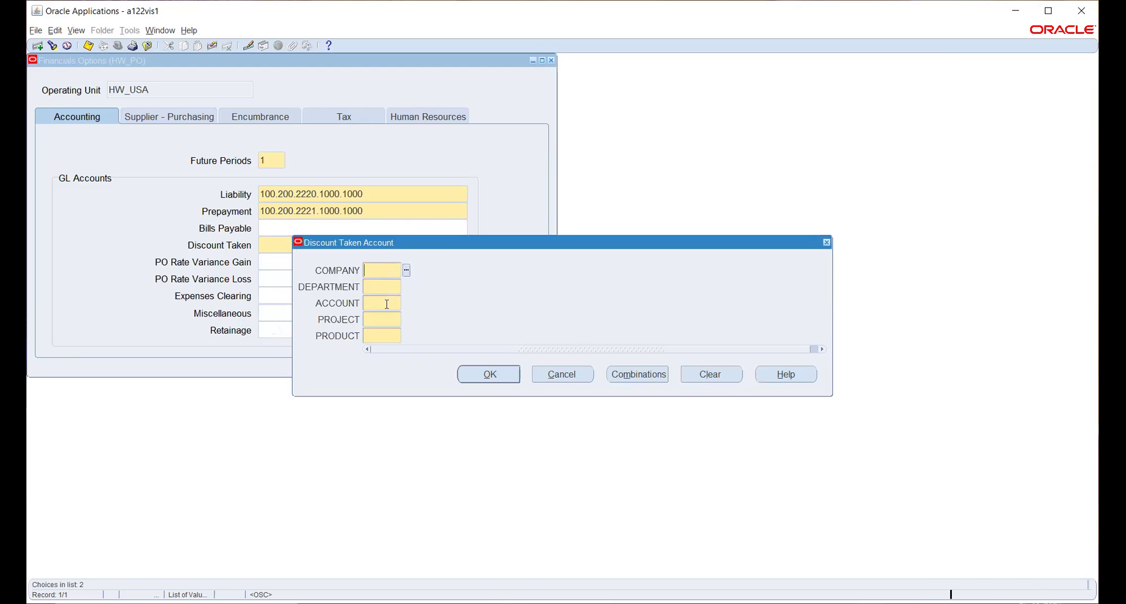
{"action": "left_click", "coordinate": [406, 286]}
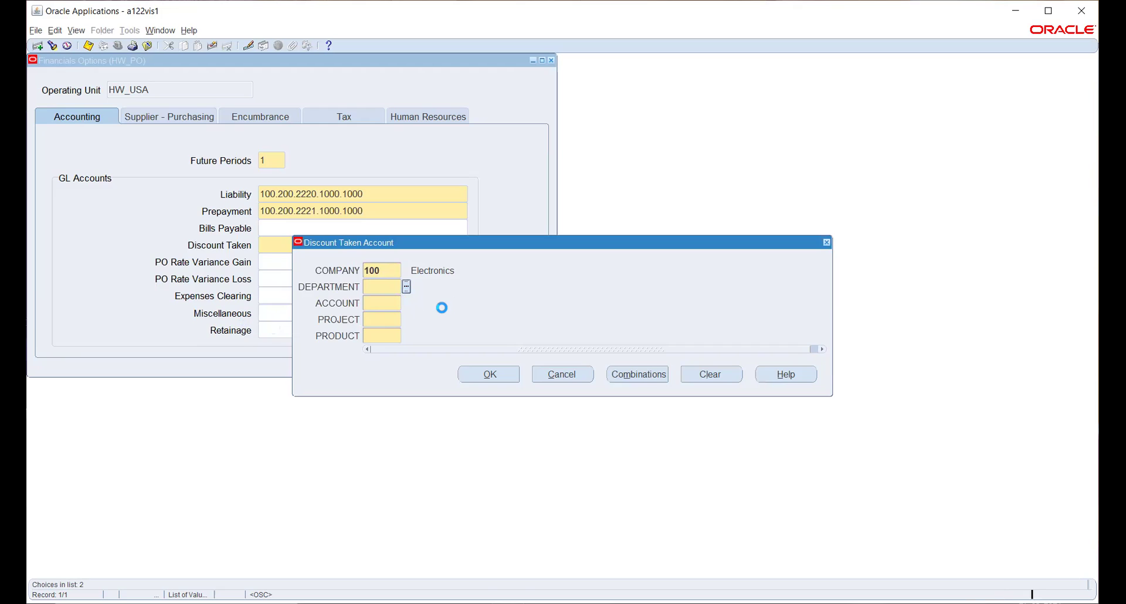
{"action": "left_click", "coordinate": [180, 273]}
{"action": "left_click", "coordinate": [230, 321]}
{"action": "left_click", "coordinate": [406, 304]}
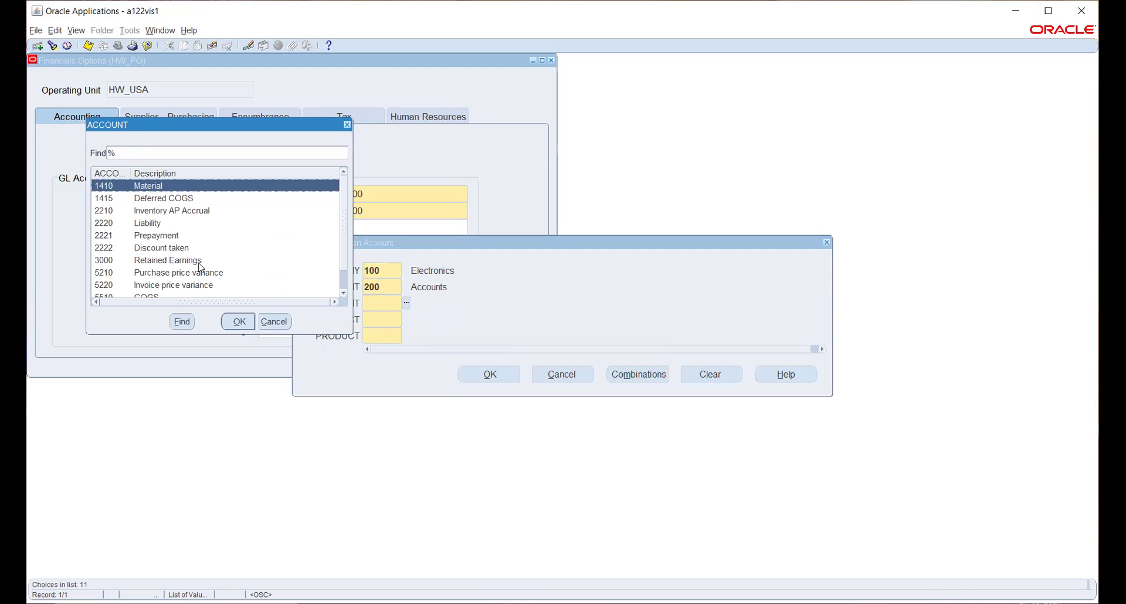
{"action": "left_click", "coordinate": [179, 249]}
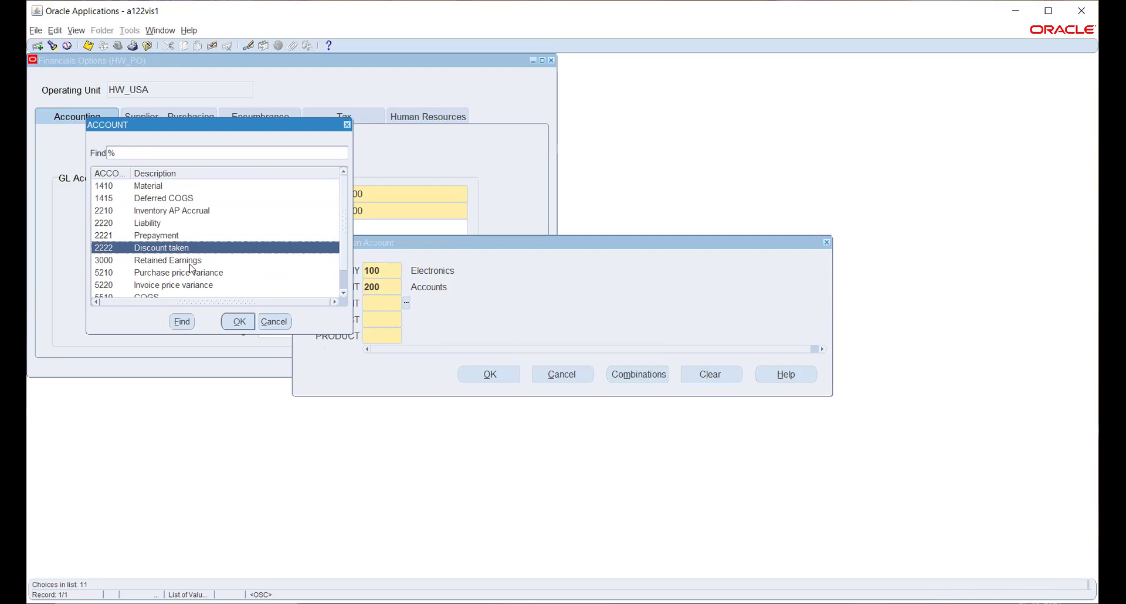
{"action": "left_click", "coordinate": [238, 322]}
{"action": "left_click", "coordinate": [406, 320]}
{"action": "left_click", "coordinate": [249, 326]}
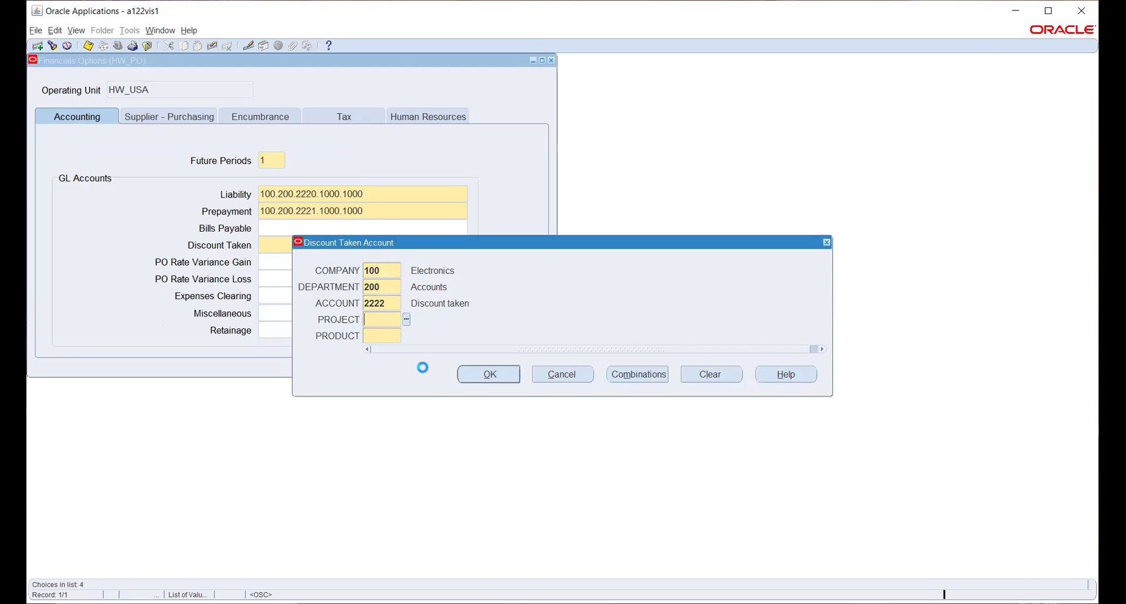
{"action": "left_click", "coordinate": [406, 336]}
{"action": "left_click", "coordinate": [485, 374]}
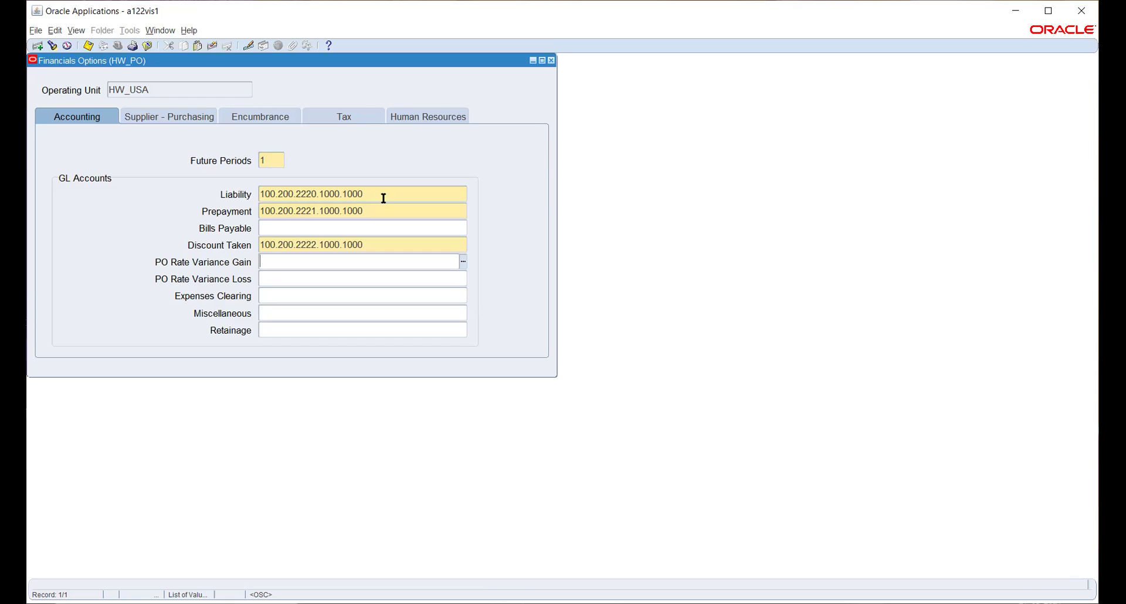
{"action": "left_click", "coordinate": [383, 198]}
{"action": "left_click", "coordinate": [385, 196]}
{"action": "double_click", "coordinate": [385, 196]}
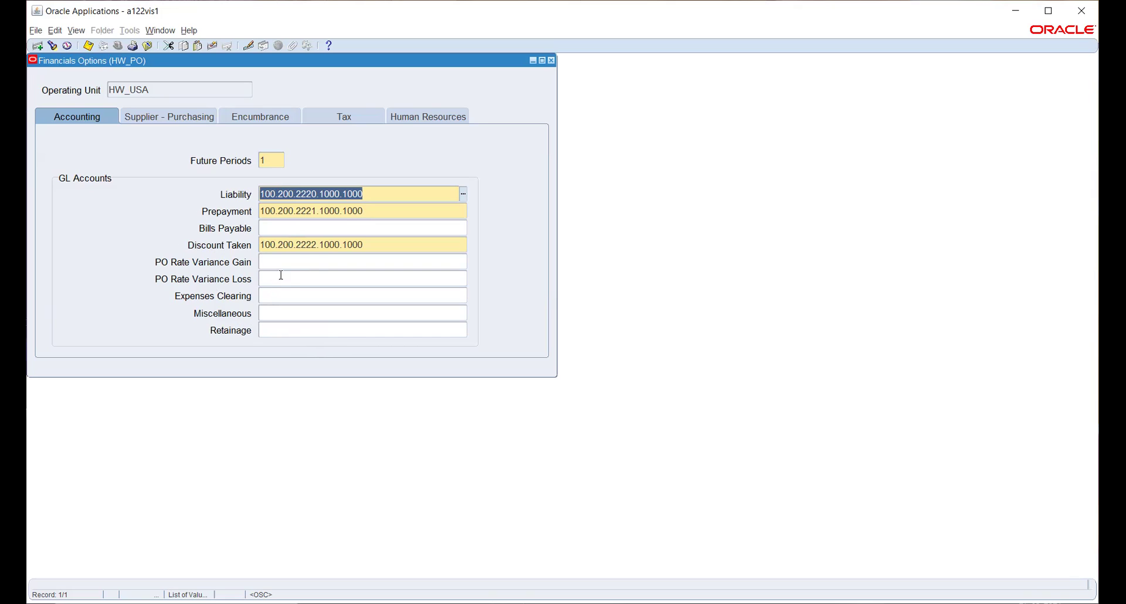
Set the HW_USA inventory organization to 861 - HW_INV_UNIT and view the encumbrance options
{"action": "left_click", "coordinate": [170, 116]}
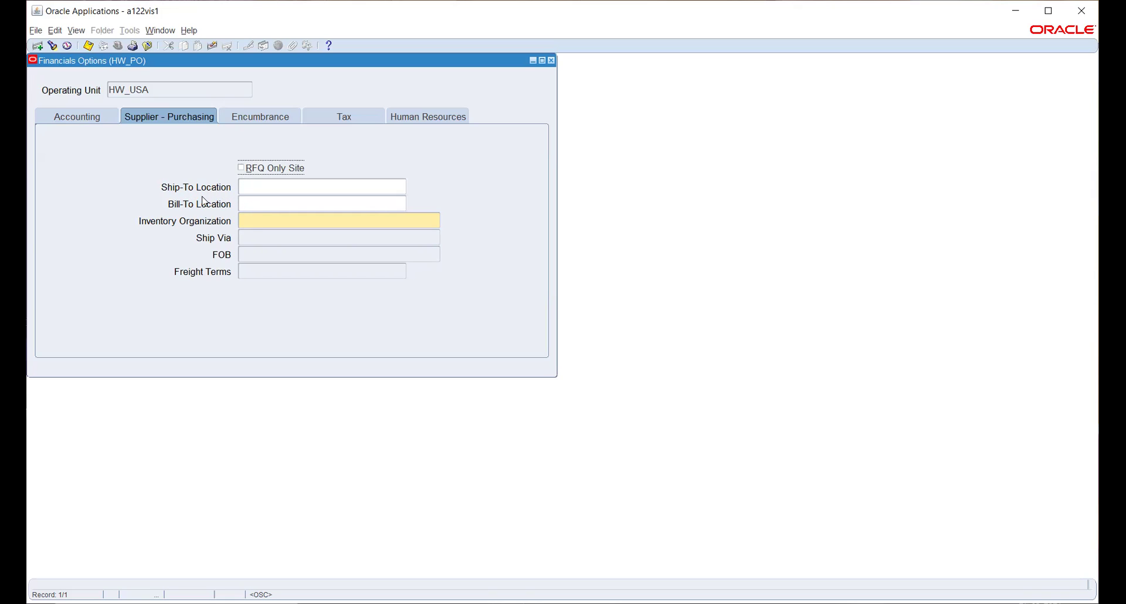
{"action": "left_click", "coordinate": [403, 220]}
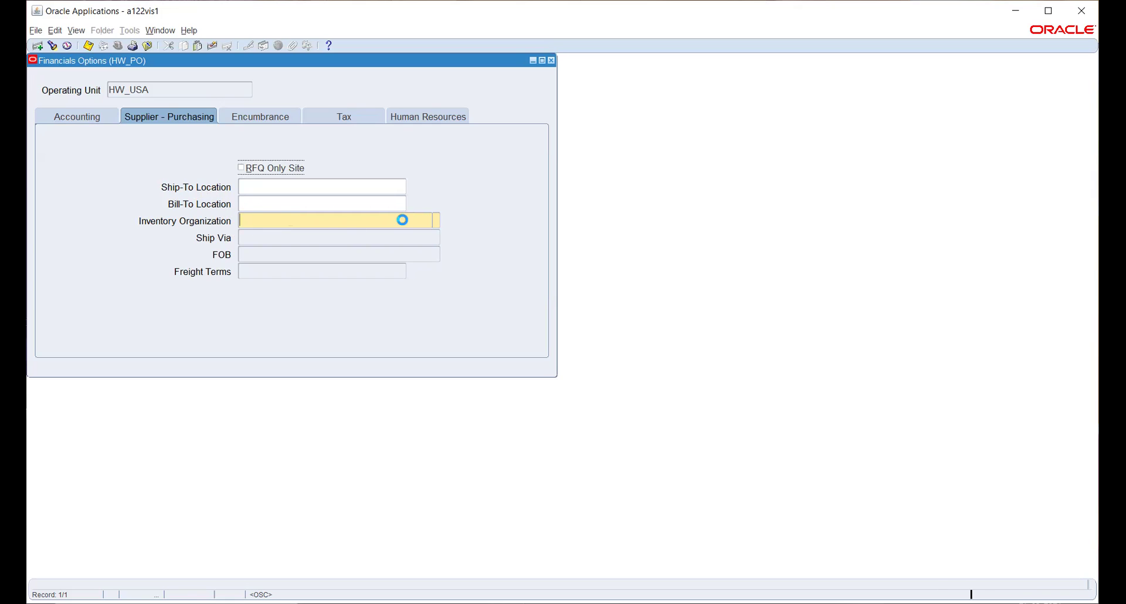
{"action": "left_click", "coordinate": [436, 222]}
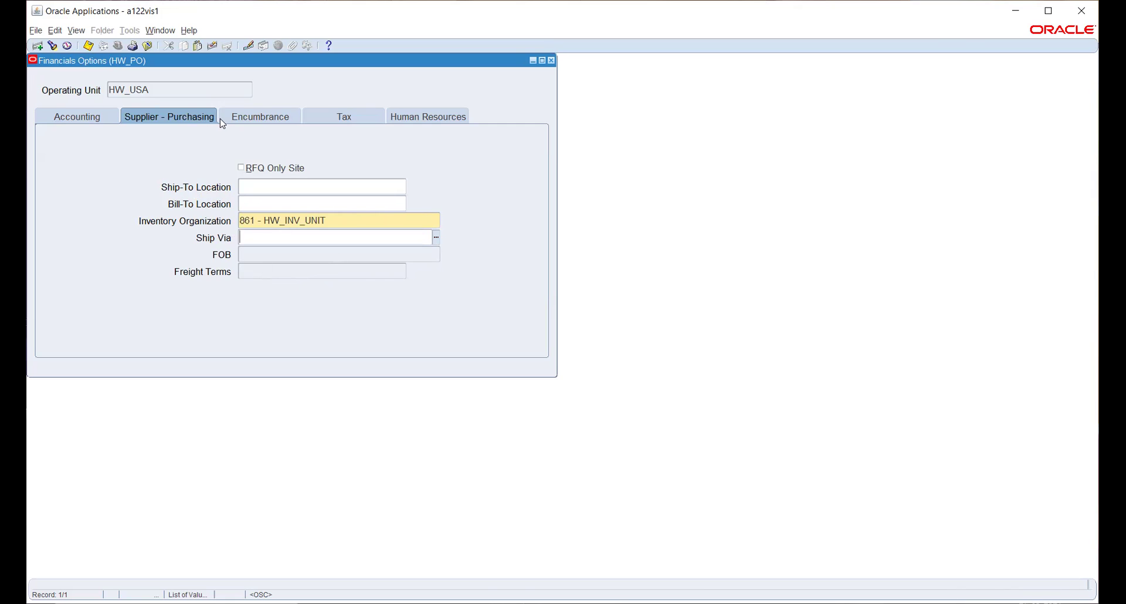
{"action": "left_click", "coordinate": [249, 119]}
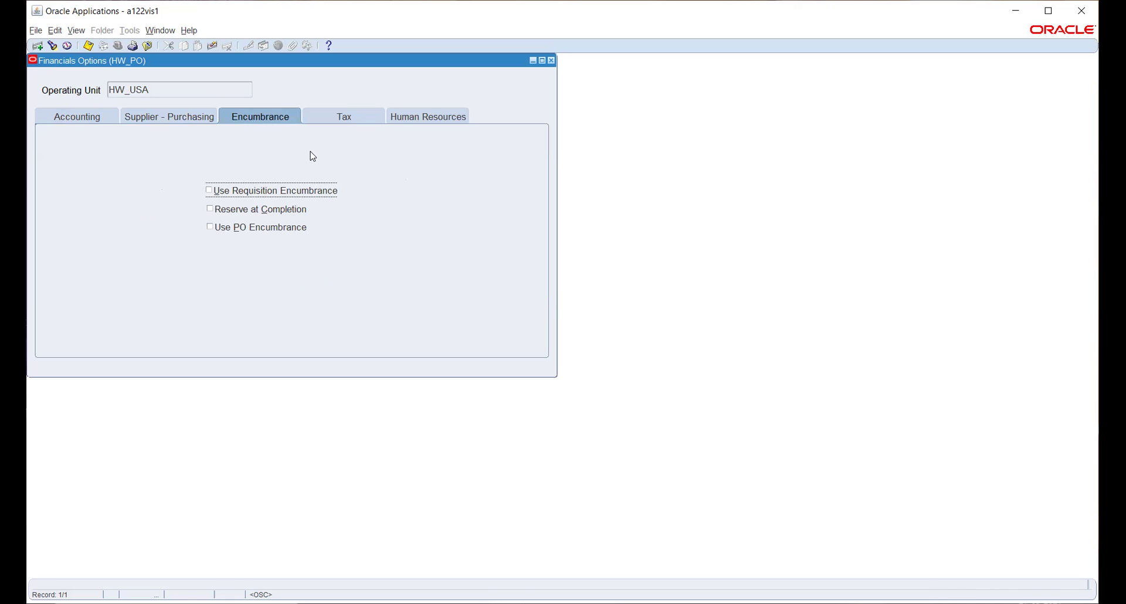
Review the Tax, Human Resources (HW_BG) and Accounting tabs, then save the HW_USA record
{"action": "left_click", "coordinate": [354, 117]}
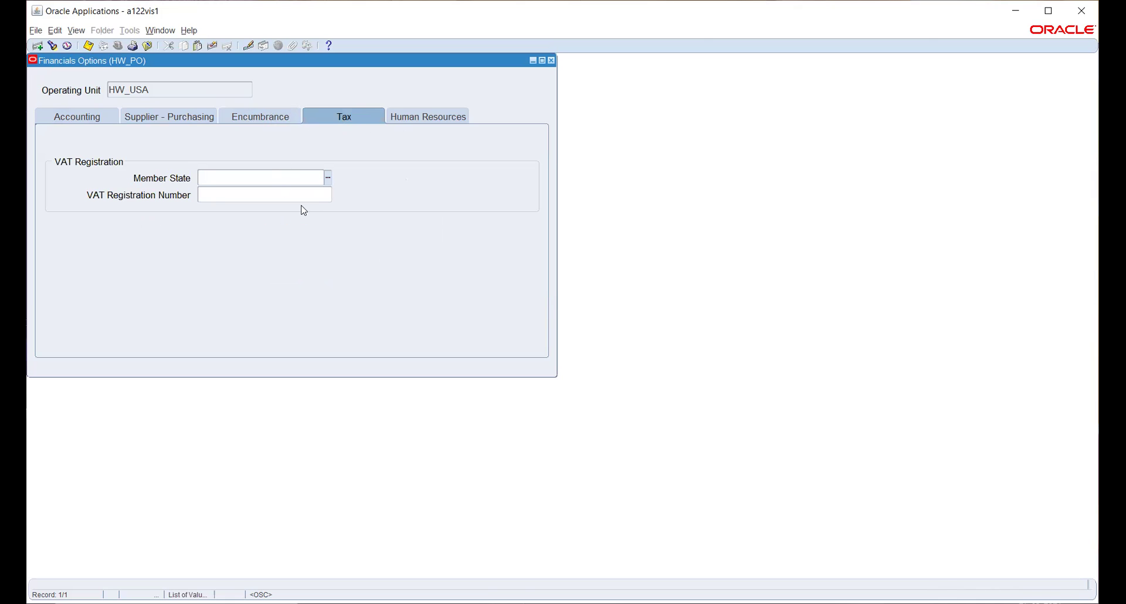
{"action": "left_click", "coordinate": [410, 117]}
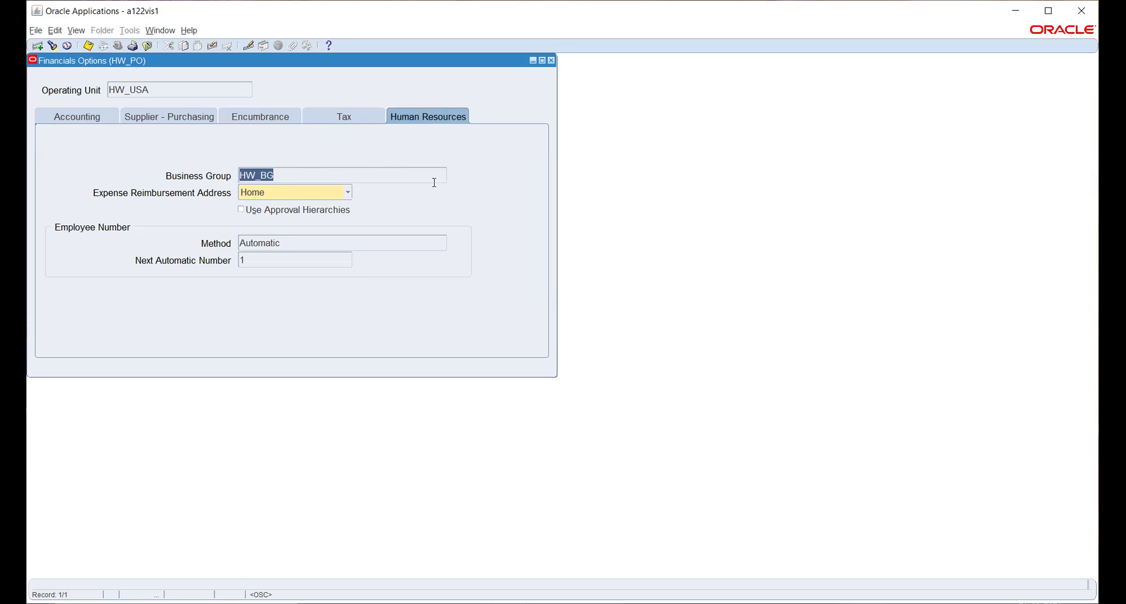
{"action": "left_click", "coordinate": [54, 115]}
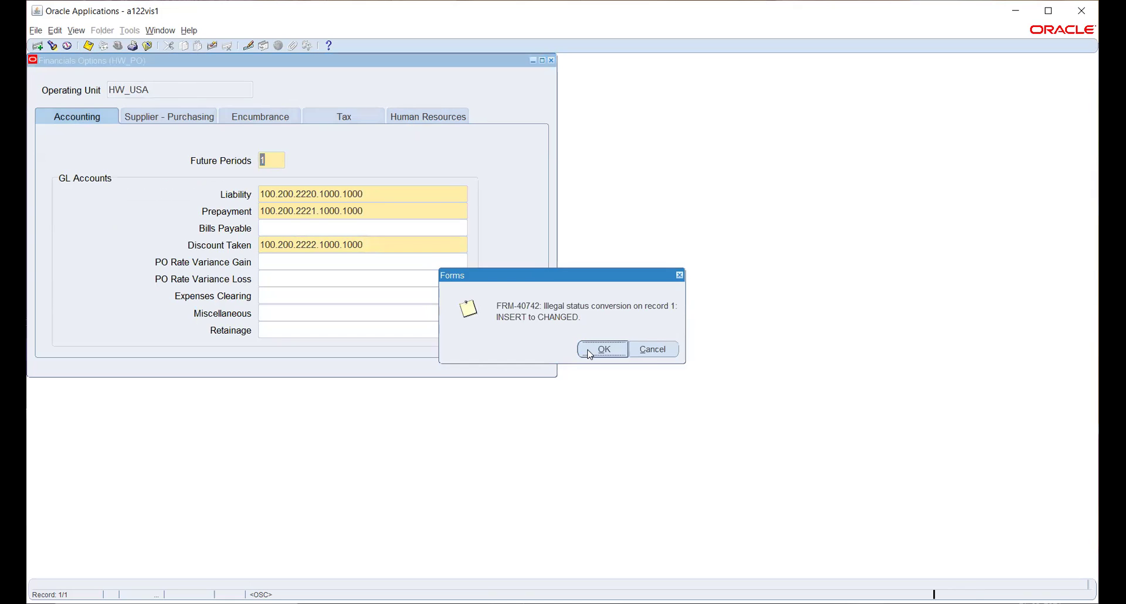
{"action": "left_click", "coordinate": [589, 350]}
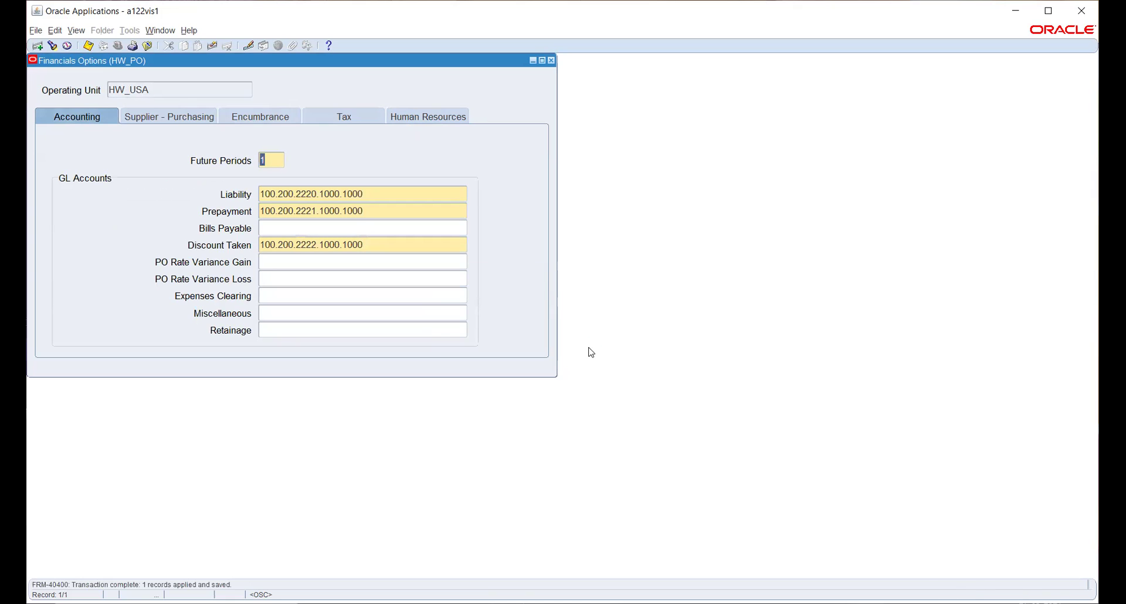
{"action": "left_click", "coordinate": [1049, 11]}
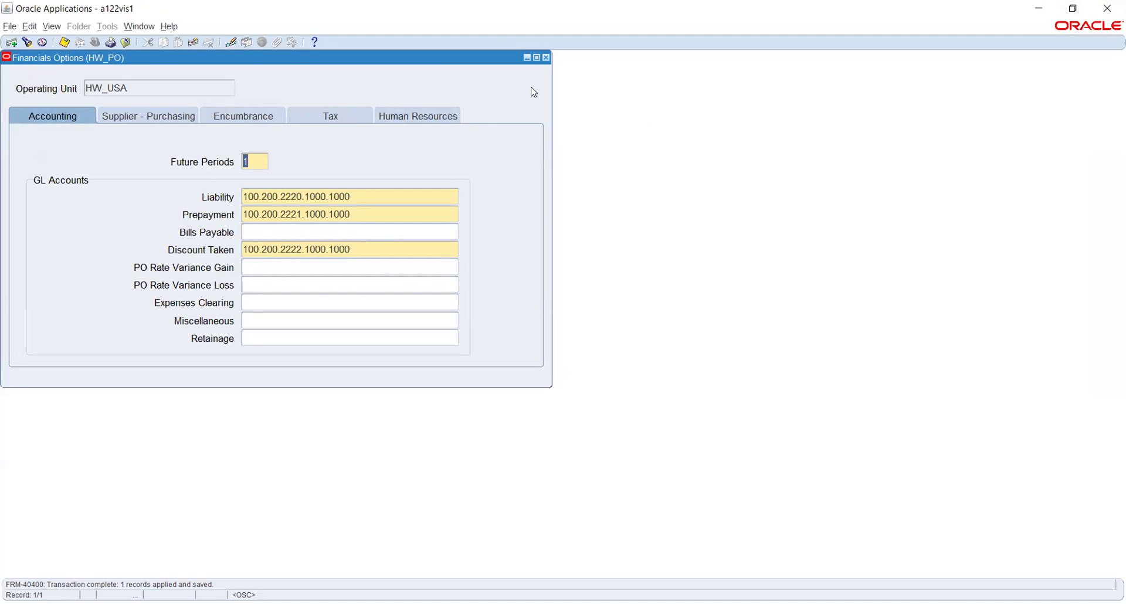
Close Financials Options and launch Receiving Options from the Organizations section of the Navigator
{"action": "left_click", "coordinate": [547, 58]}
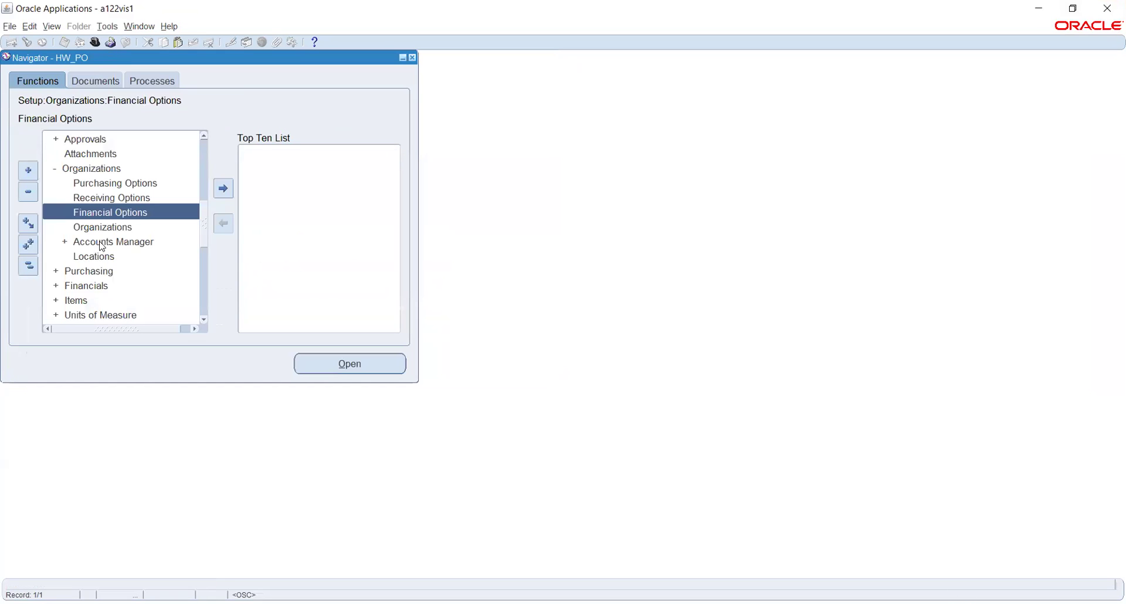
{"action": "left_click", "coordinate": [92, 199]}
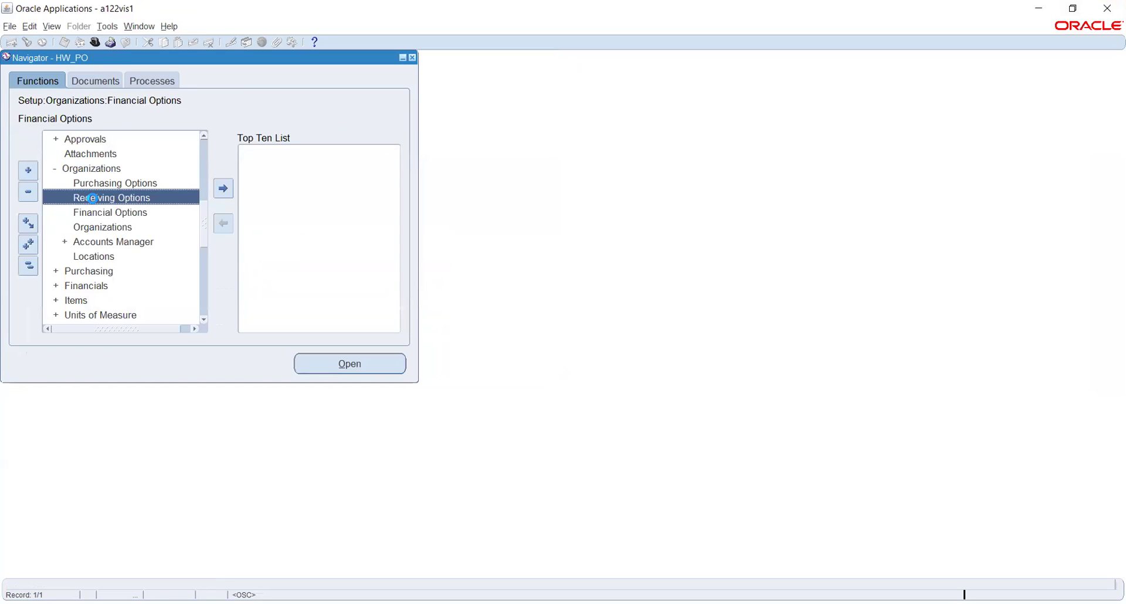
{"action": "left_click", "coordinate": [348, 365]}
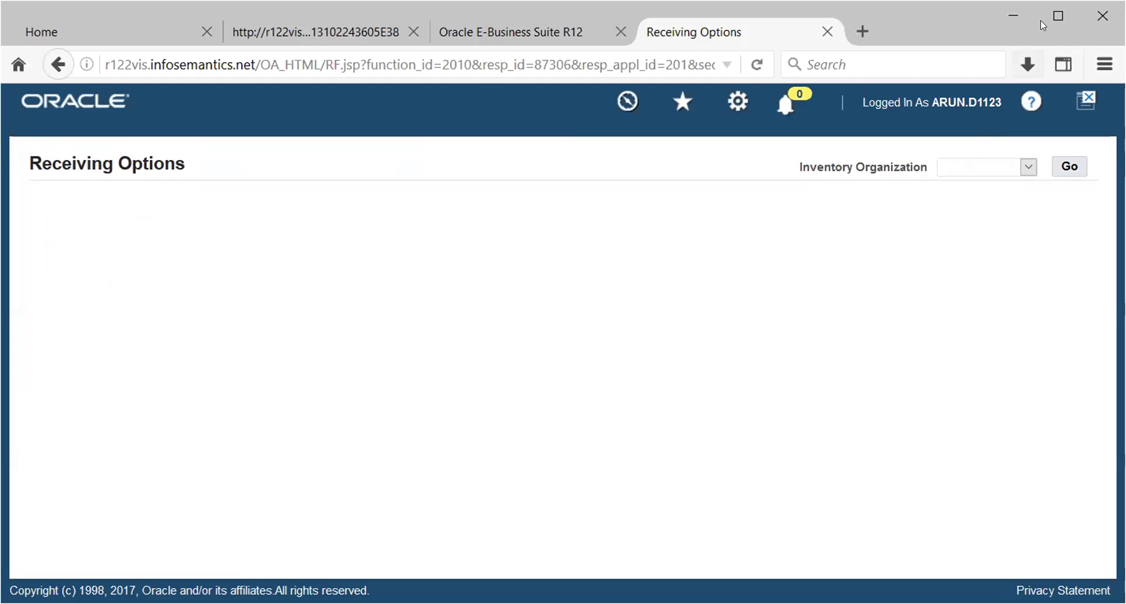
Choose HW_INV_UNIT as the inventory organization and display its receiving options
{"action": "left_click", "coordinate": [1058, 16]}
{"action": "left_click", "coordinate": [1050, 116]}
{"action": "left_click", "coordinate": [1038, 132]}
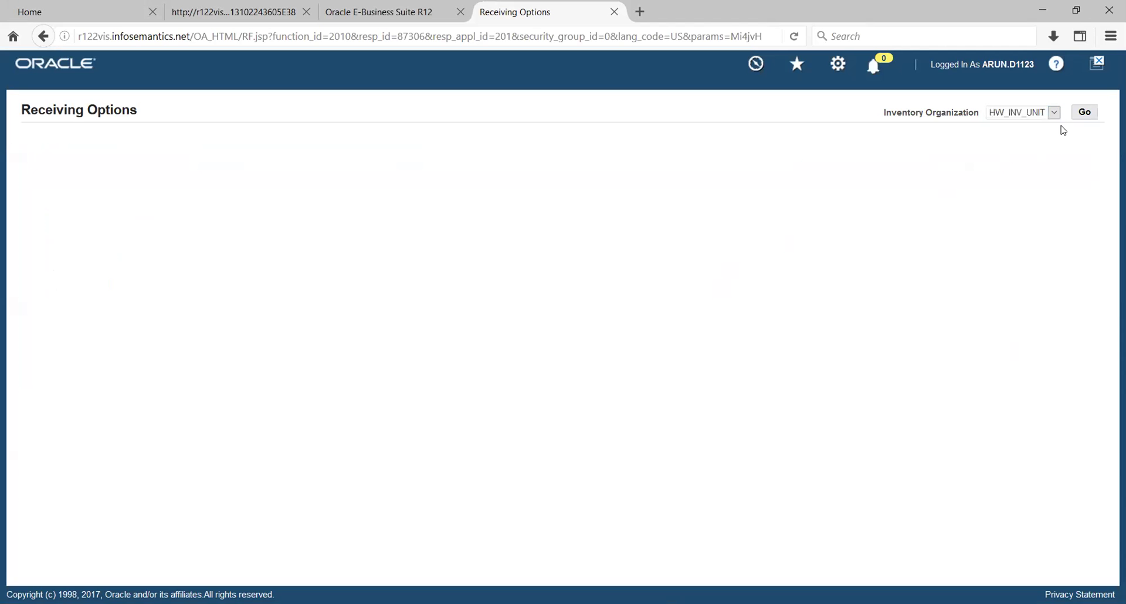
{"action": "left_click", "coordinate": [1085, 112]}
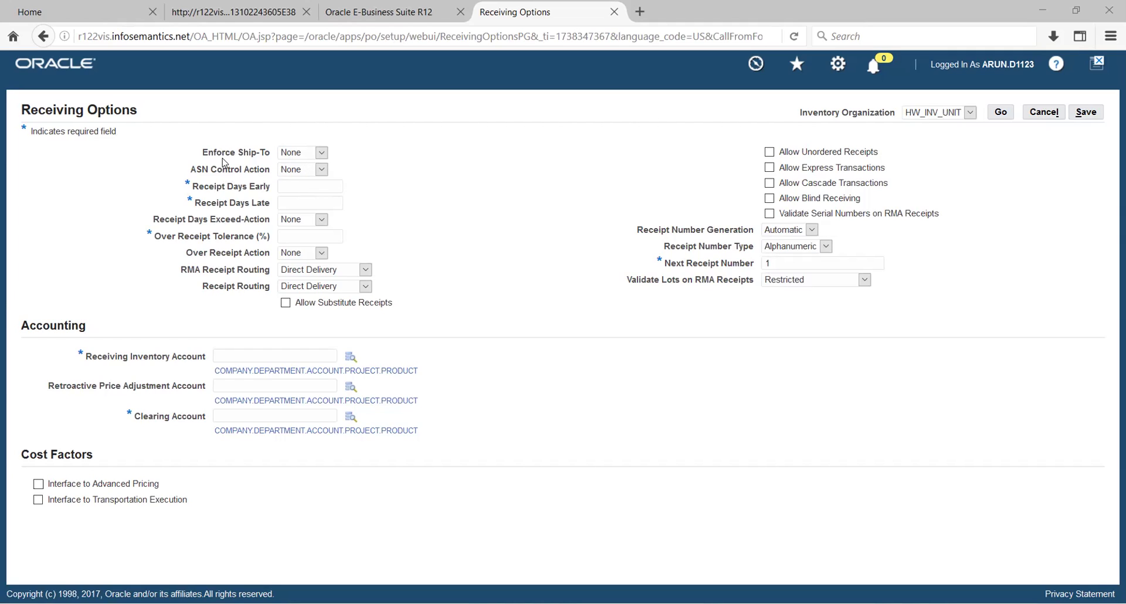
Review the Enforce Ship-To choices (None, Reject, Warning) and leave it at None
{"action": "left_click", "coordinate": [322, 154]}
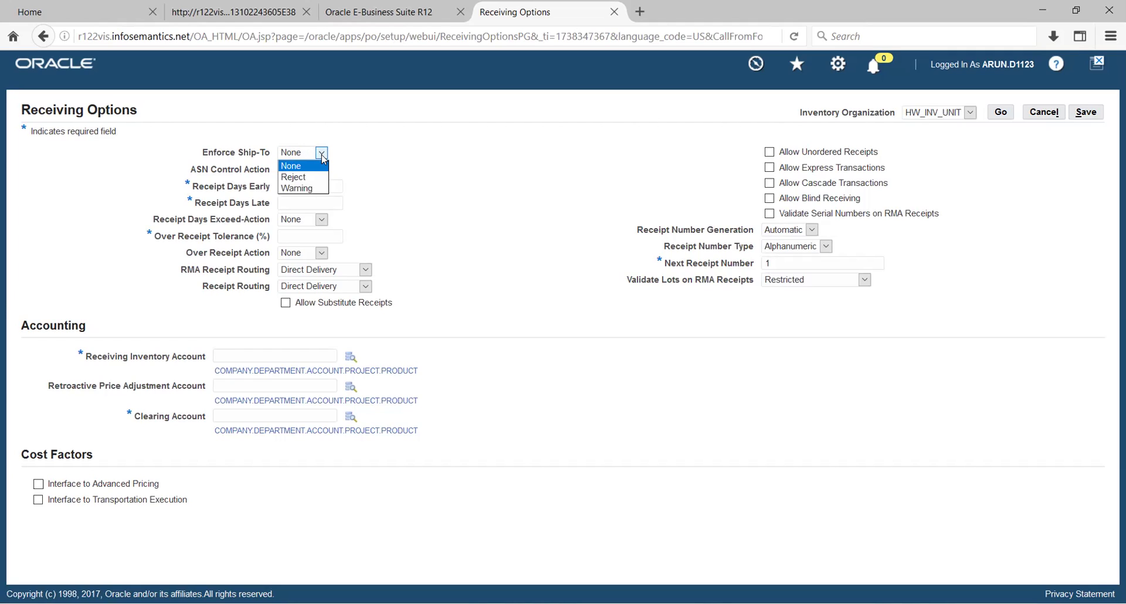
{"action": "key", "text": "Down"}
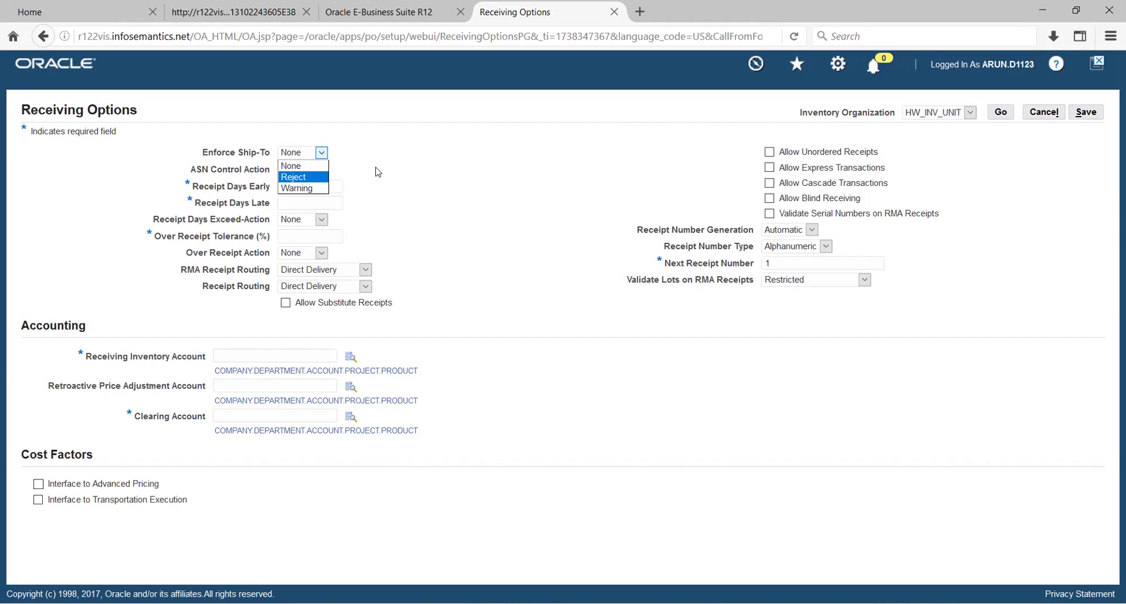
{"action": "key", "text": "Escape"}
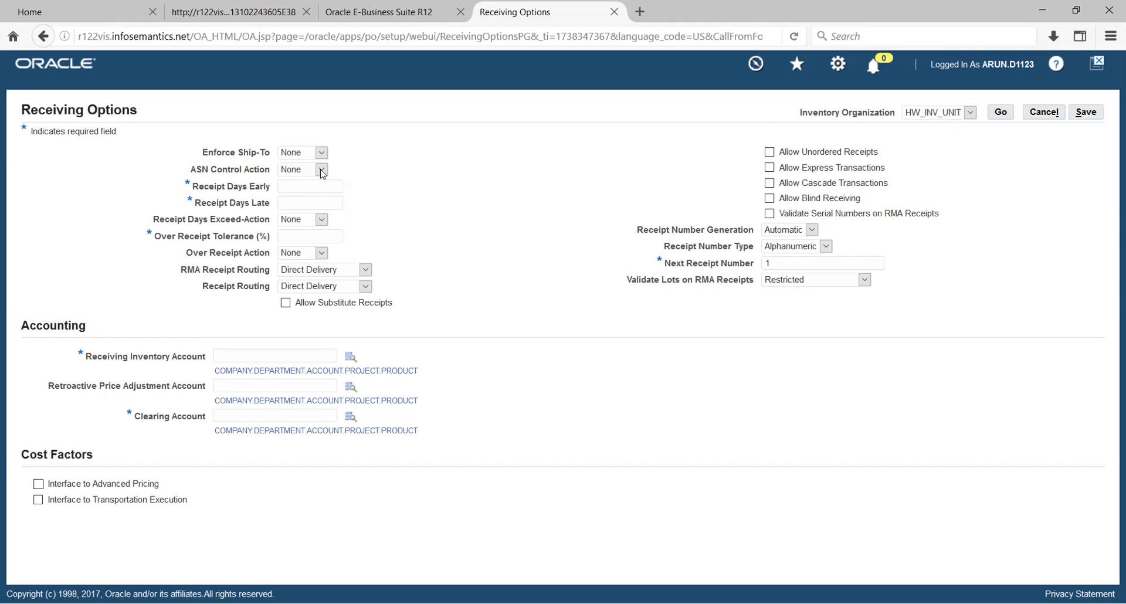
Keep ASN Control Action at None and allow receipts 1 day early and 1 day late
{"action": "left_click", "coordinate": [322, 170]}
{"action": "left_click", "coordinate": [384, 180]}
{"action": "left_click", "coordinate": [280, 187]}
{"action": "type", "text": "1"}
{"action": "left_click", "coordinate": [296, 202]}
{"action": "type", "text": "1"}
Set the Receipt Days Exceed-Action to Warning
{"action": "left_click", "coordinate": [321, 220]}
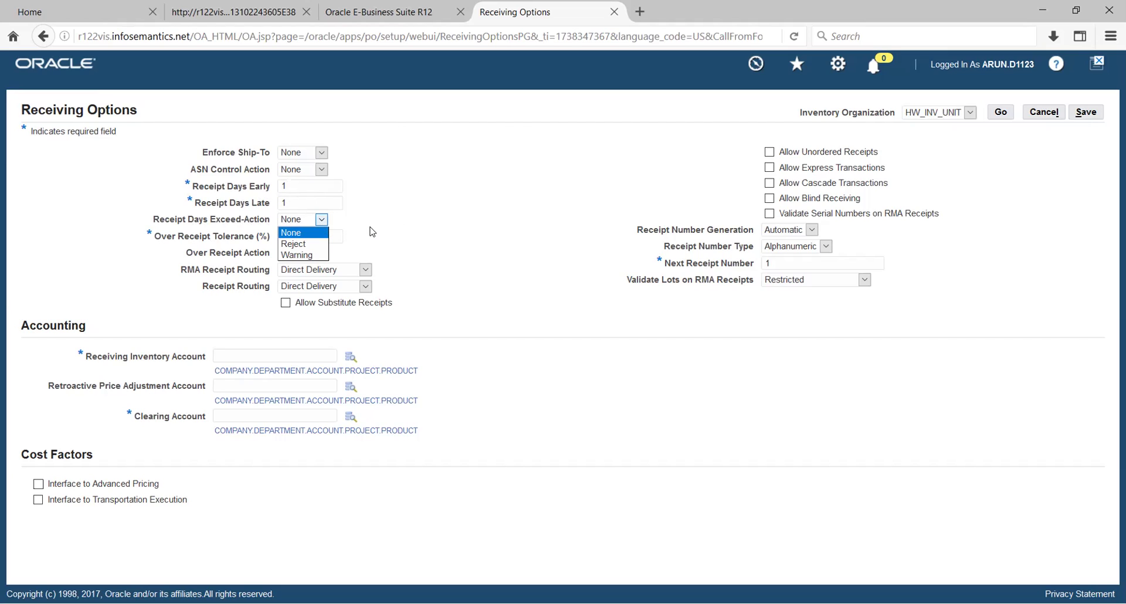
{"action": "left_click", "coordinate": [312, 255]}
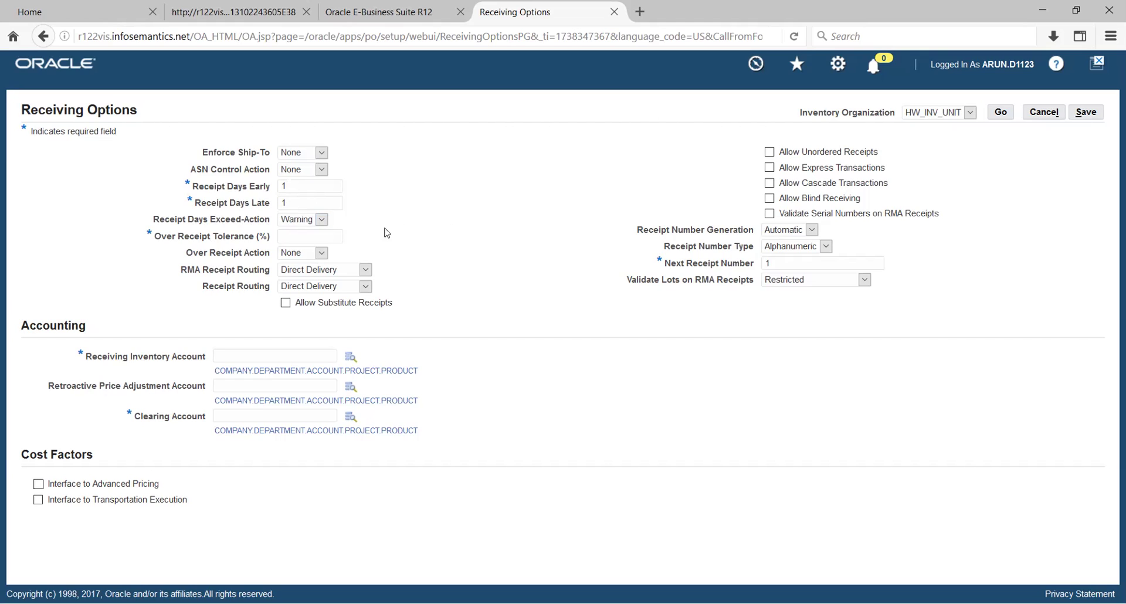
{"action": "left_click", "coordinate": [294, 238]}
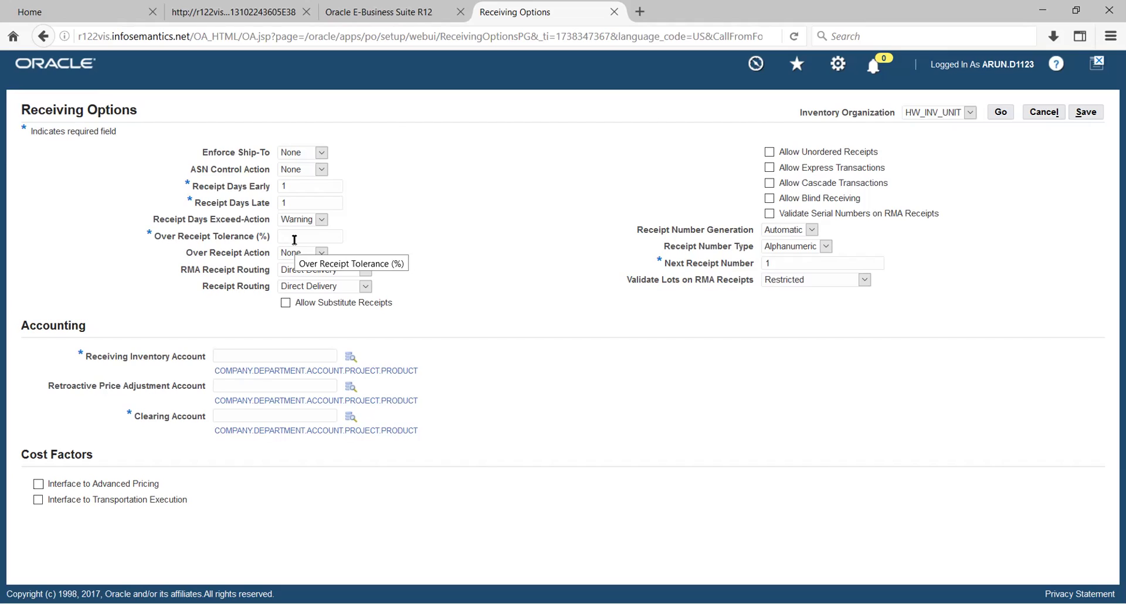
Enter a 10% Over Receipt Tolerance and leave Over Receipt Action at None
{"action": "type", "text": "10"}
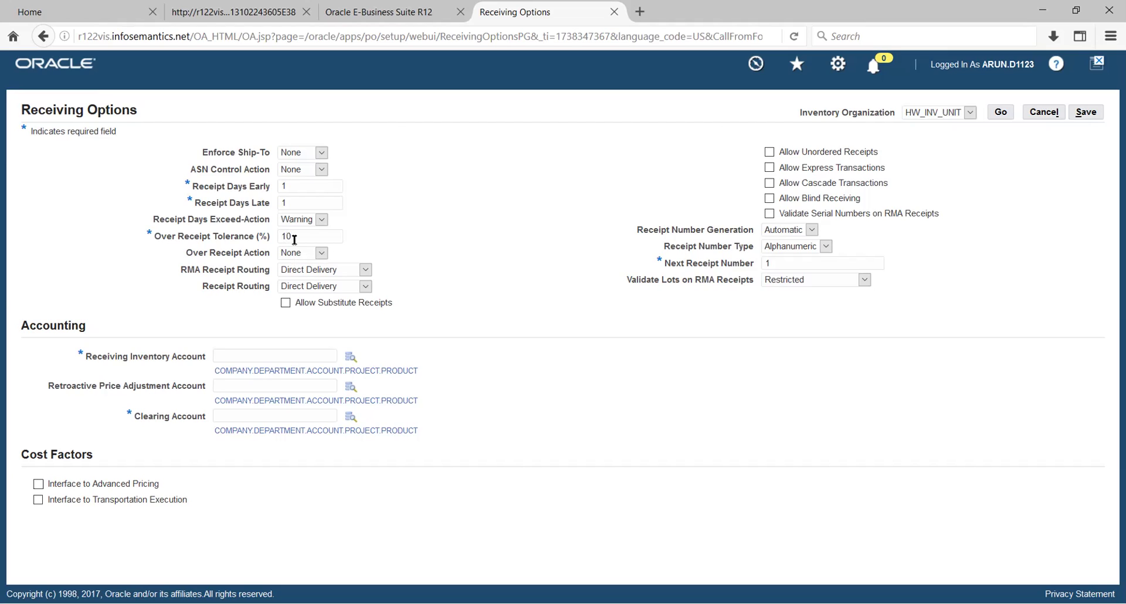
{"action": "key", "text": "Tab"}
{"action": "left_click", "coordinate": [322, 253]}
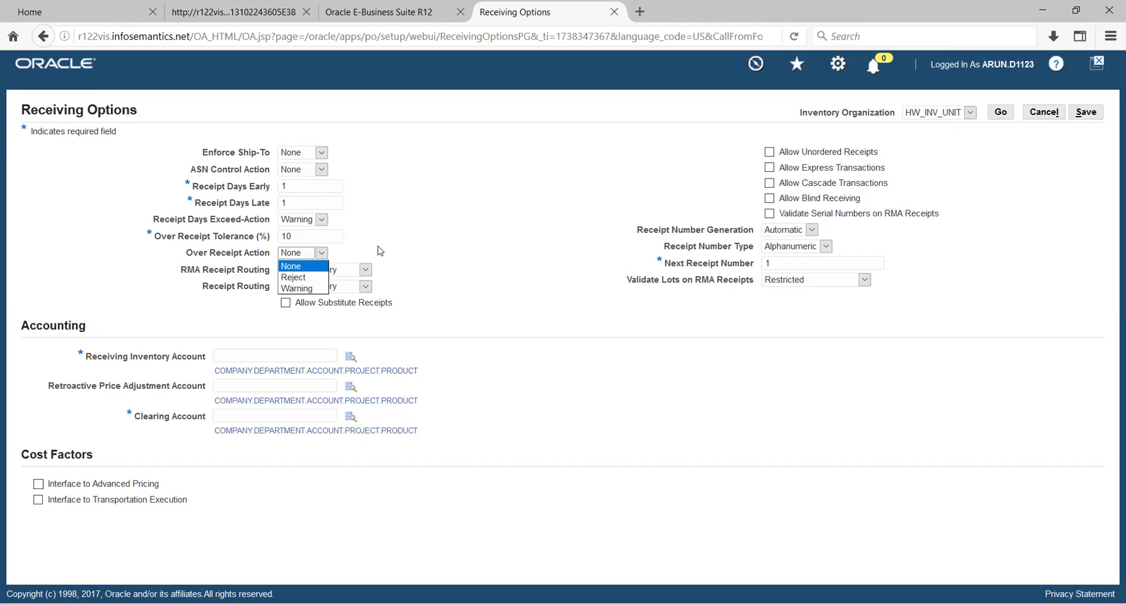
{"action": "left_click", "coordinate": [381, 251]}
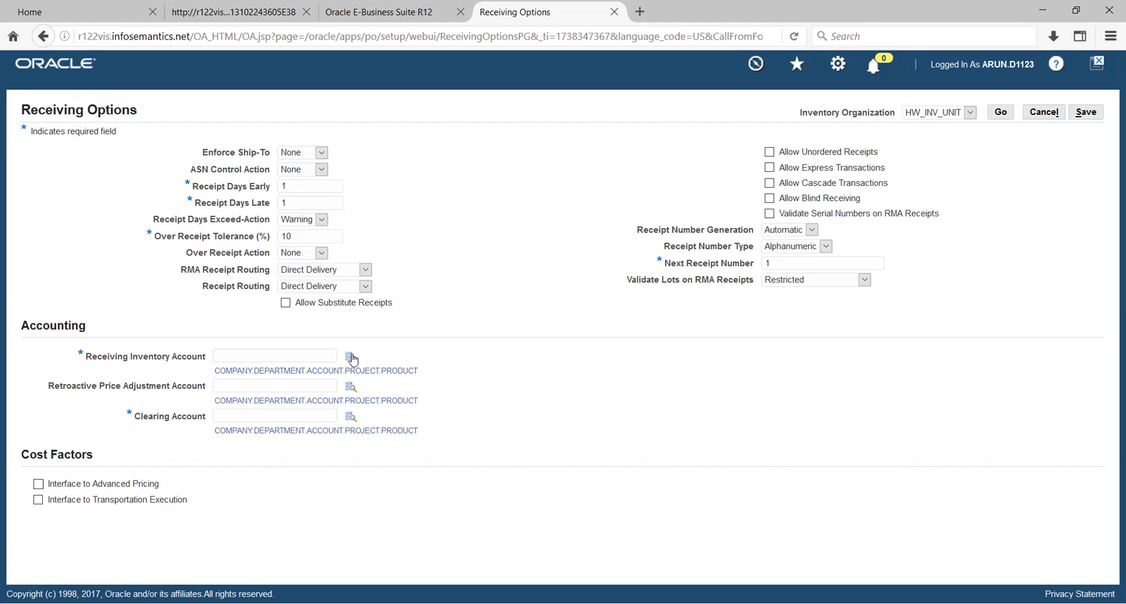
Show the RMA Receipt Routing options: Direct Delivery, Inspection Required, None and Standard Receipt
{"action": "left_click", "coordinate": [366, 270]}
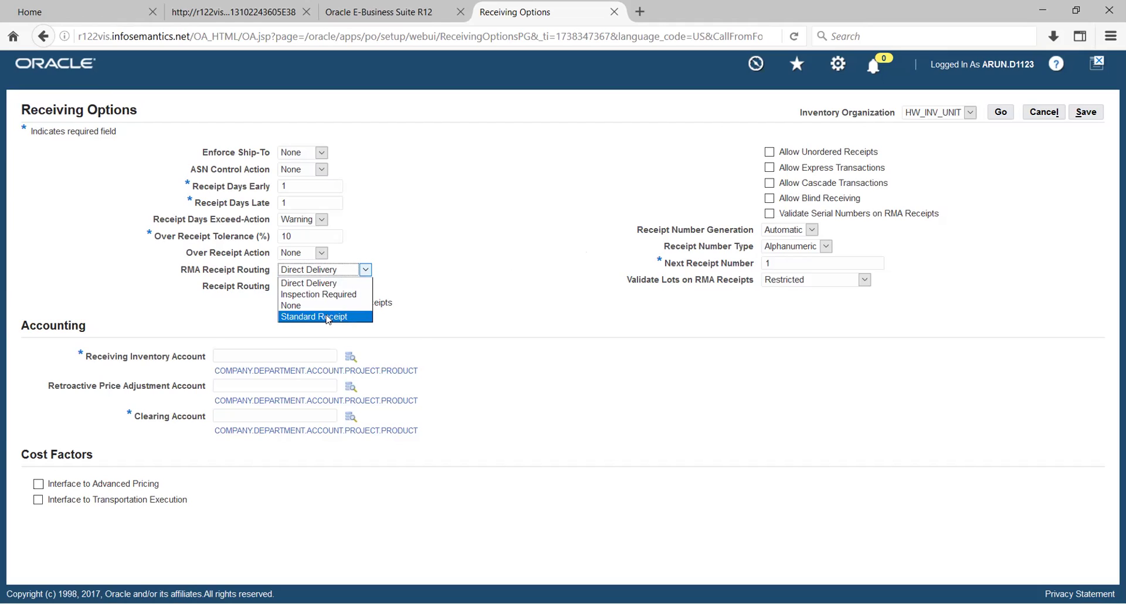
Change RMA Receipt Routing and Receipt Routing from Direct Delivery to Standard Receipt
{"action": "left_click", "coordinate": [327, 317]}
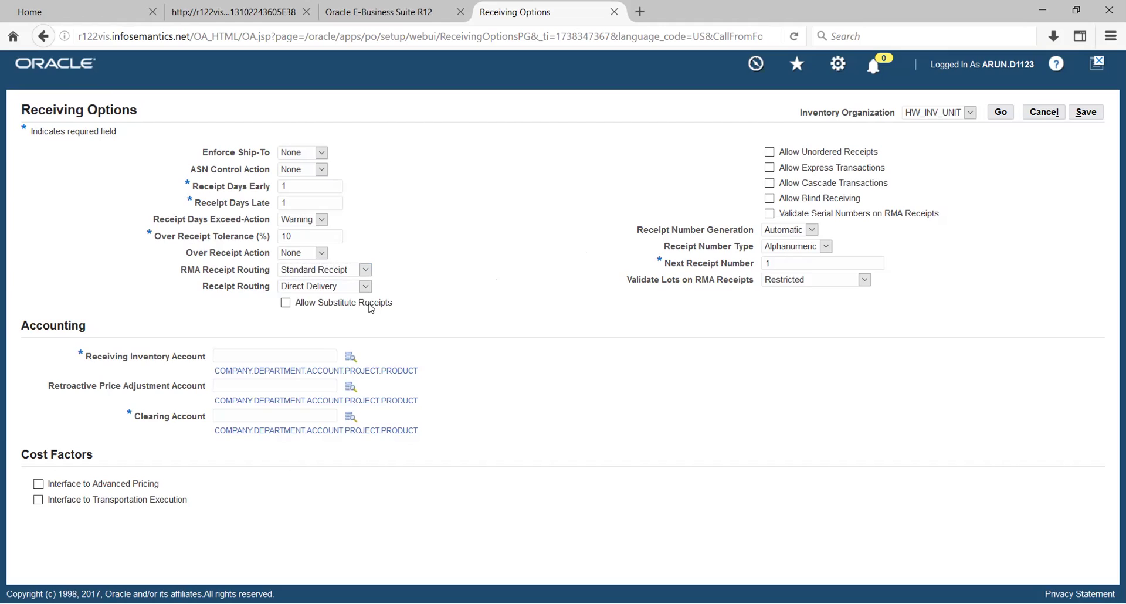
{"action": "left_click", "coordinate": [366, 287]}
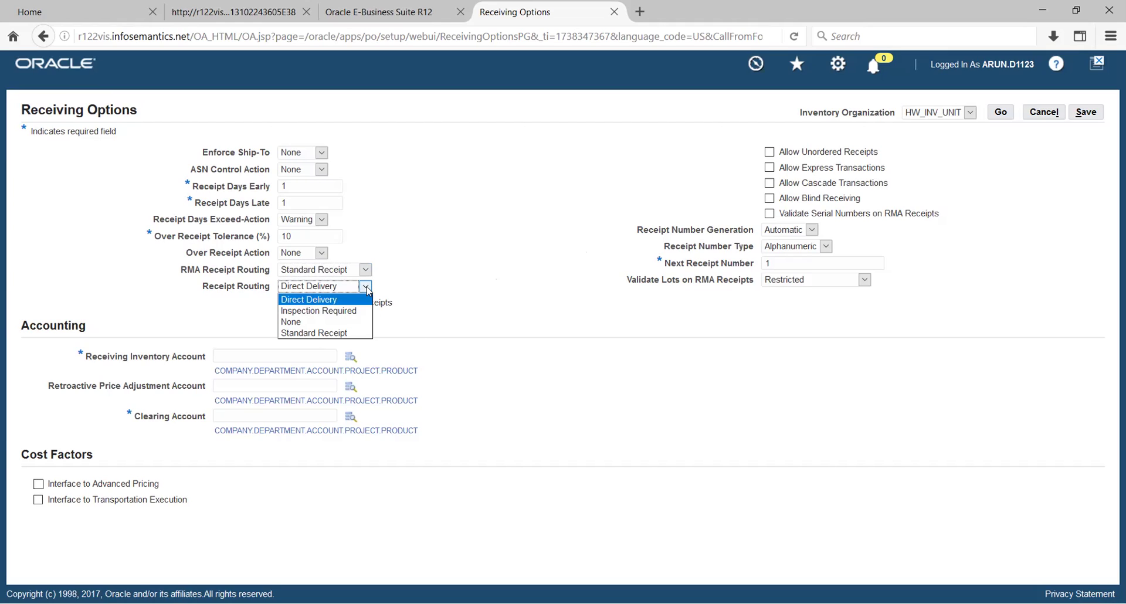
{"action": "left_click", "coordinate": [333, 332]}
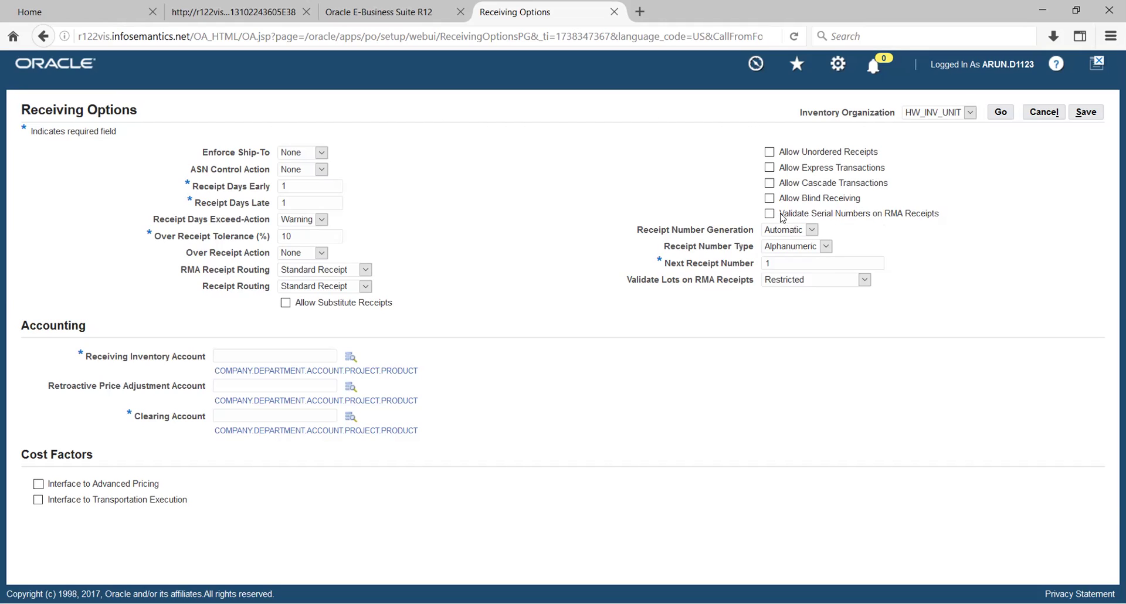
Keep receipt numbering Automatic and Alphanumeric, and check the Validate Lots on RMA Receipts options (Restricted)
{"action": "left_click", "coordinate": [812, 230]}
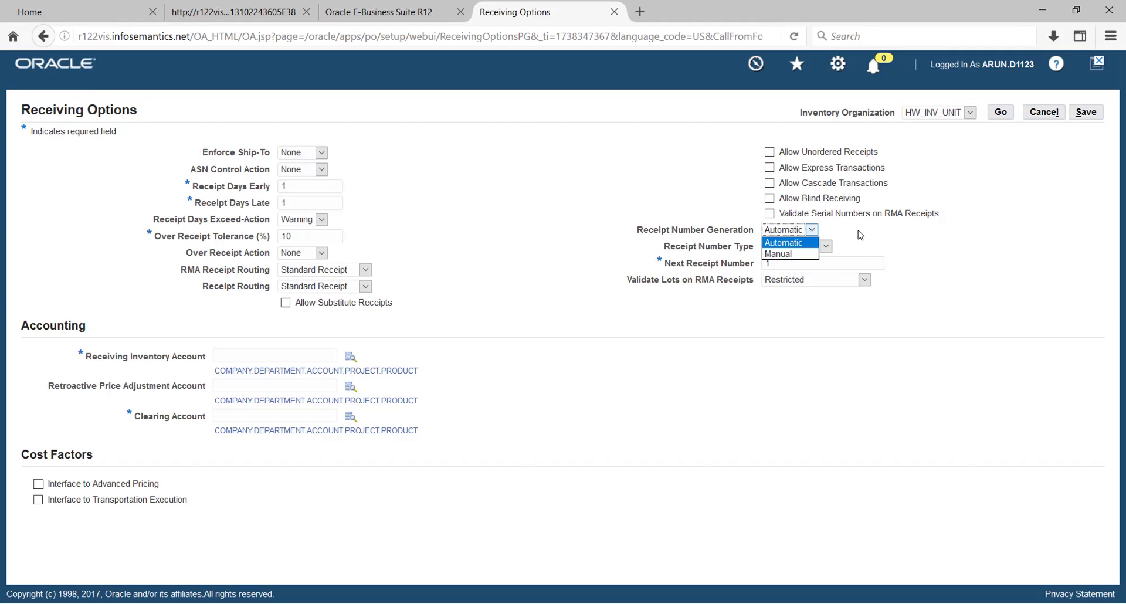
{"action": "left_click", "coordinate": [860, 235]}
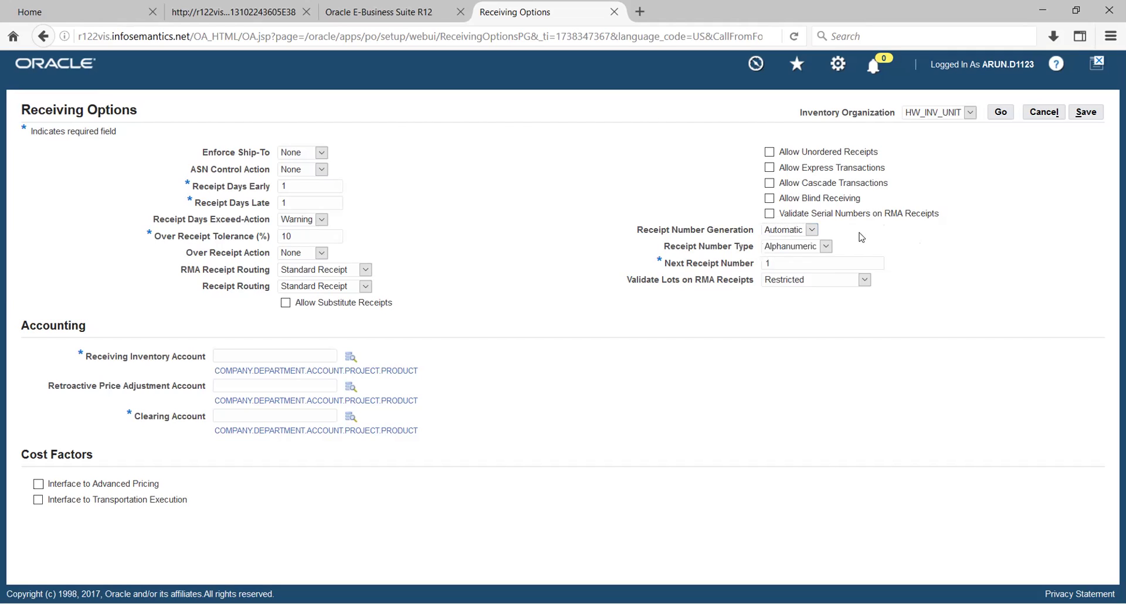
{"action": "left_click", "coordinate": [825, 247]}
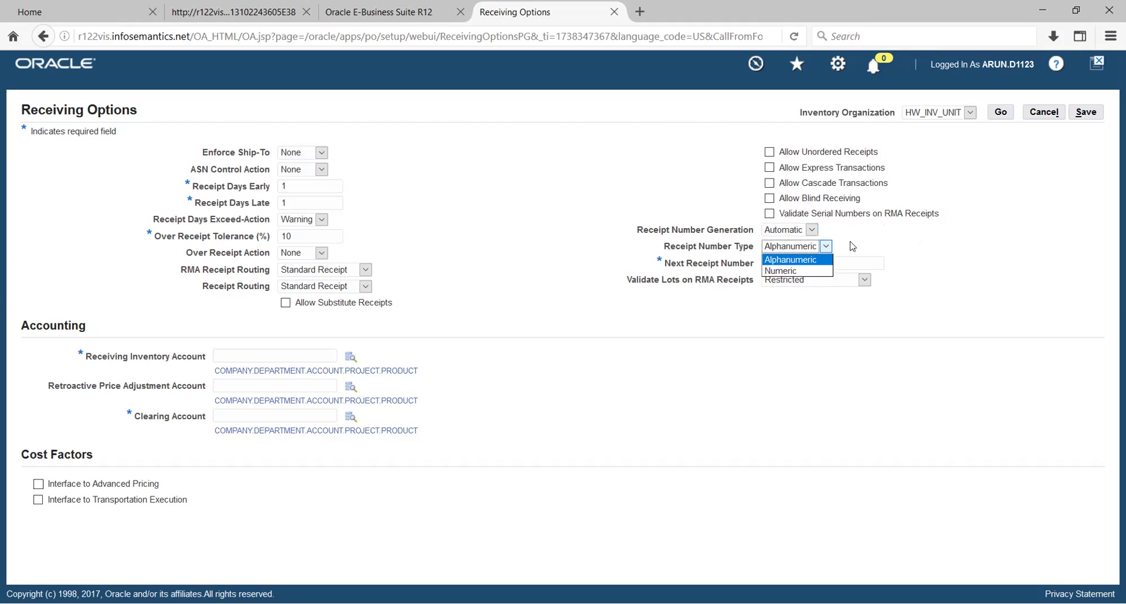
{"action": "left_click", "coordinate": [852, 246]}
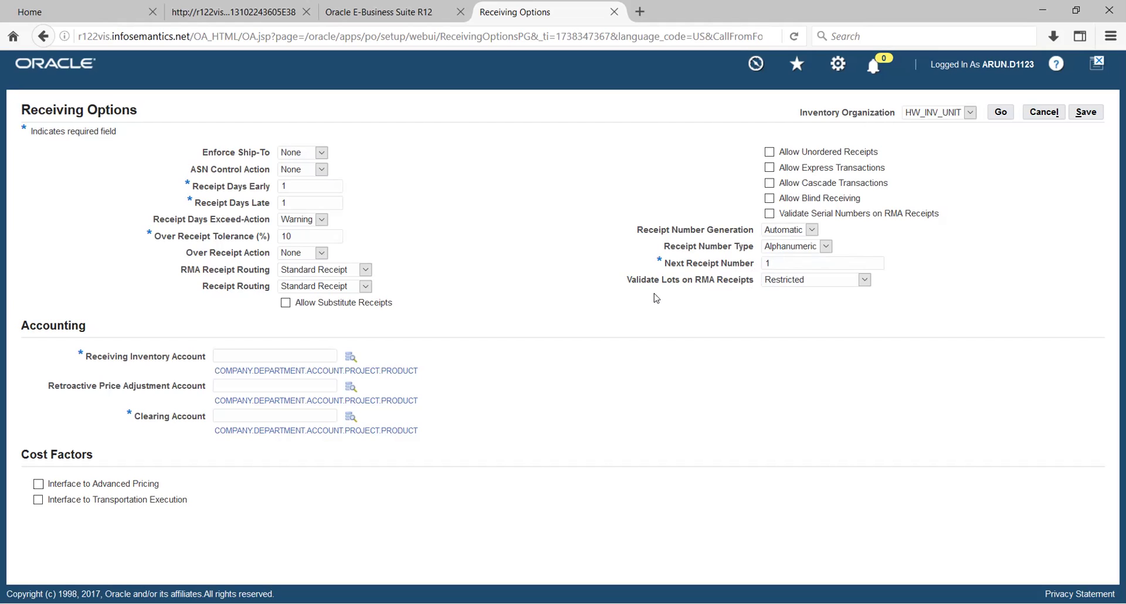
{"action": "left_click", "coordinate": [865, 280]}
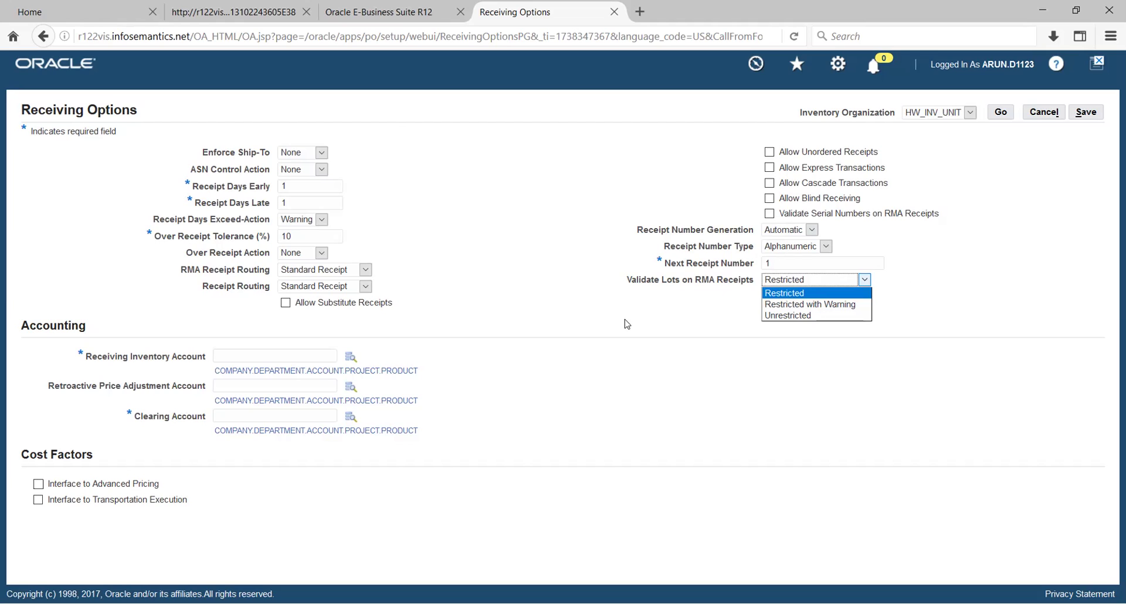
Set Validate Lots on RMA Receipts to Unrestricted and bring up the Receiving Inventory Account lookup
{"action": "left_click", "coordinate": [790, 316]}
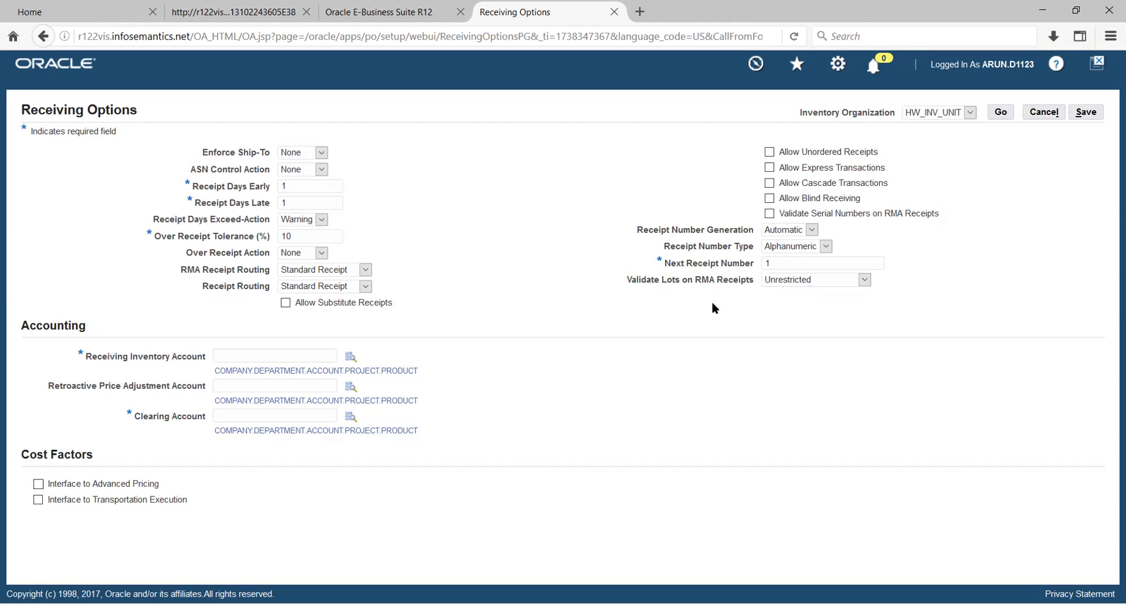
{"action": "left_click", "coordinate": [350, 357]}
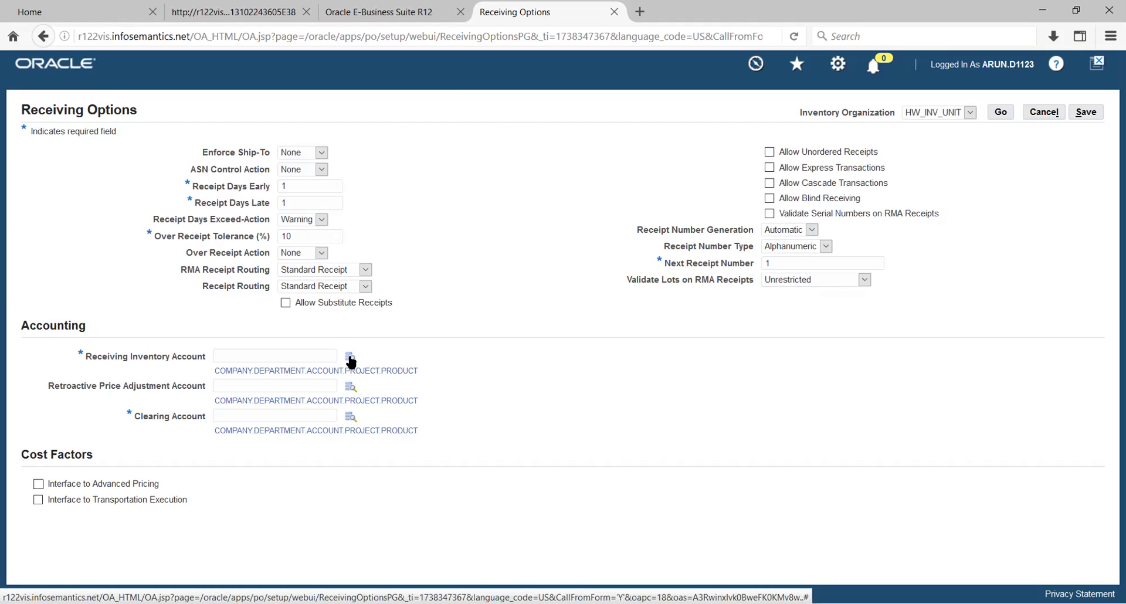
{"action": "left_click", "coordinate": [350, 358]}
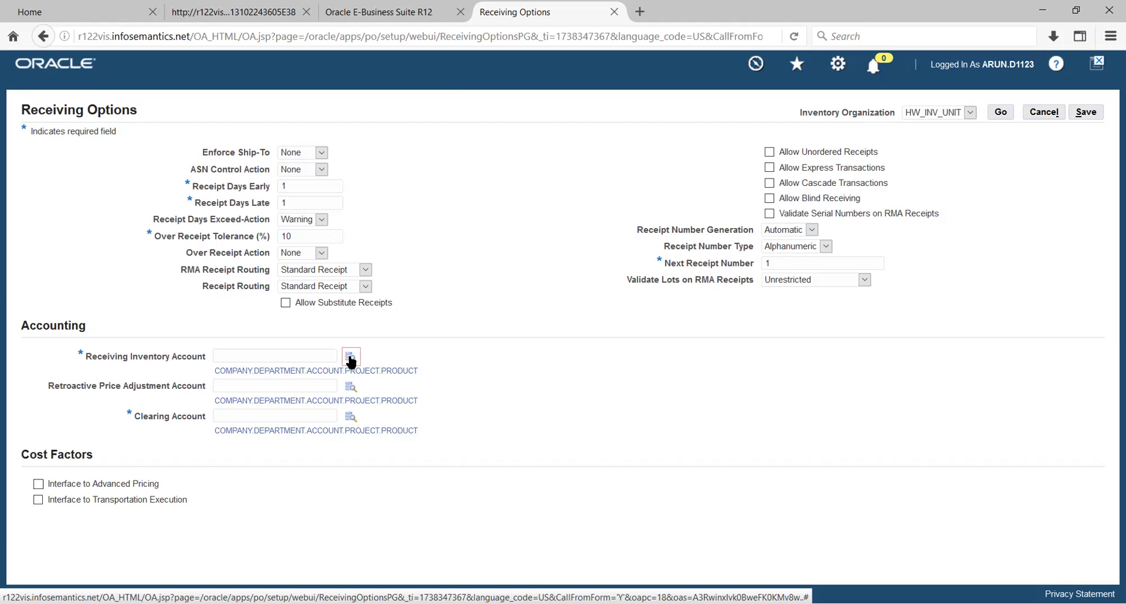